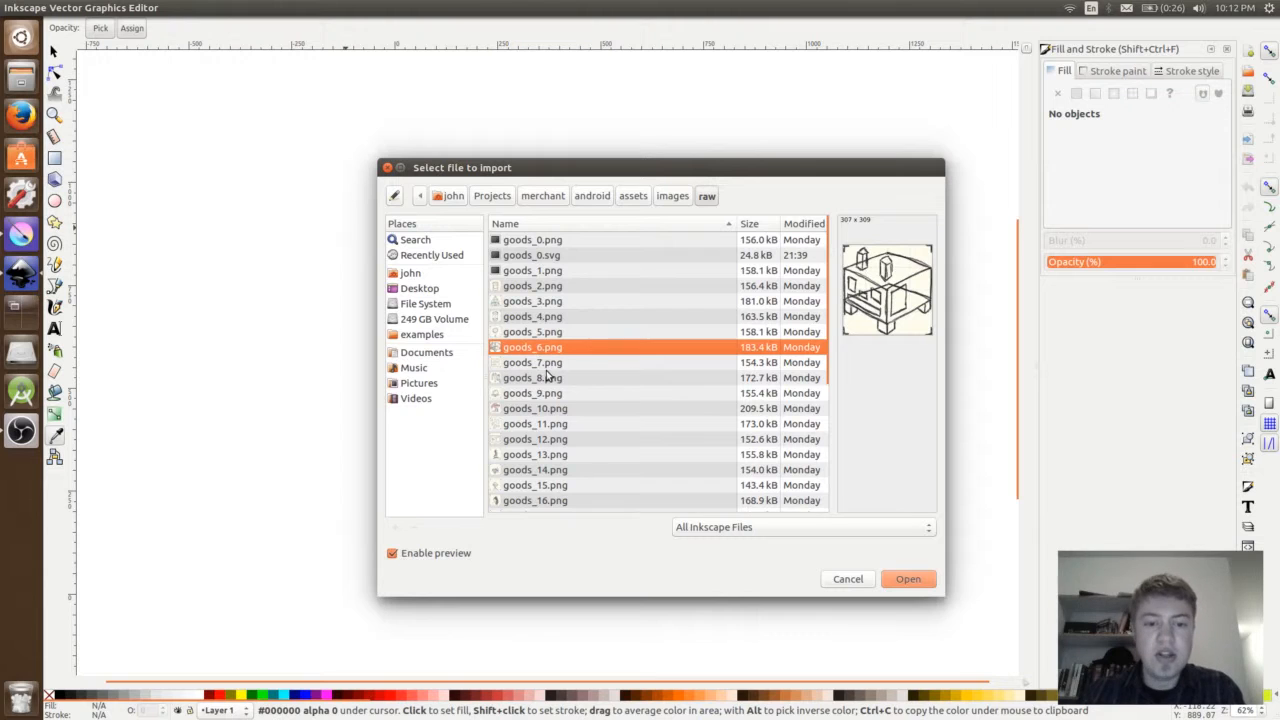
- Import goods_6.png as an embedded bitmap with DPI from file and smooth rendering, and move it to the middle of the page
left_click(908, 580)
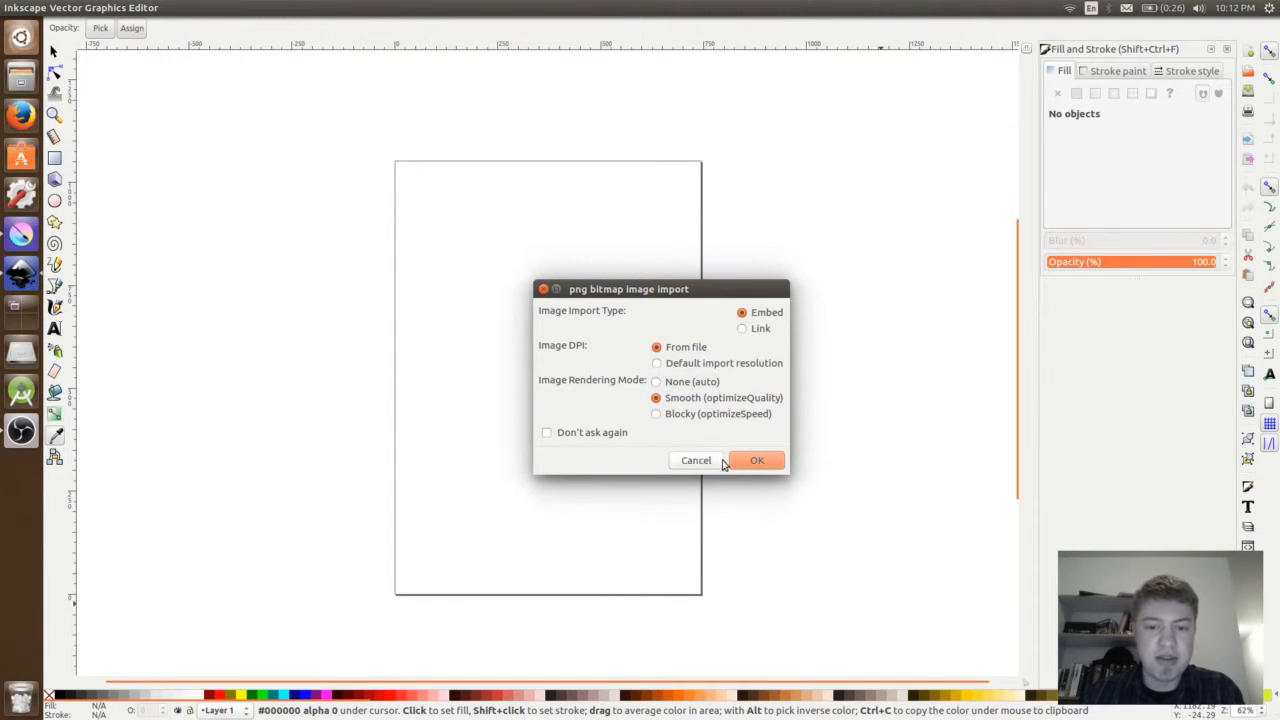
left_click(757, 461)
left_click(54, 52)
left_click_drag(765, 467, 546, 395)
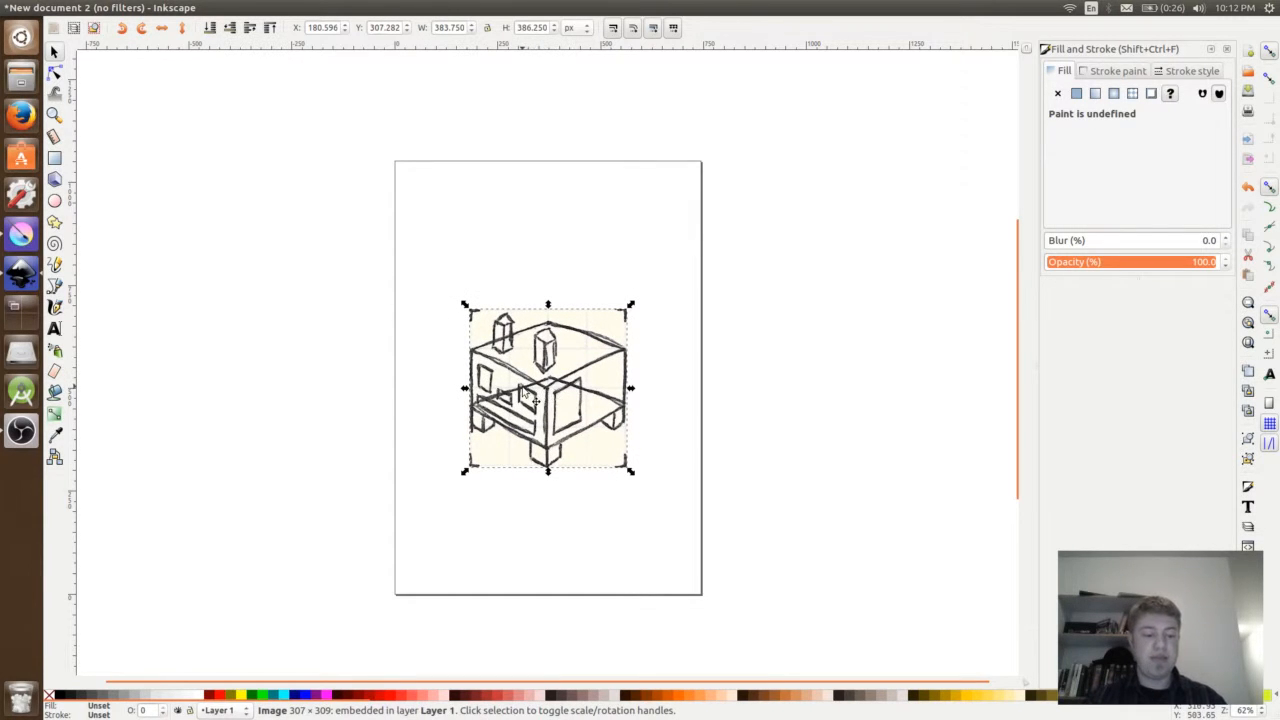
- Draw a pure red (ff0000ff) ellipse about 3.4 by 4 px and position it on the peak of the sketch's rear-left chimney
scroll(546, 395, "up", 3)
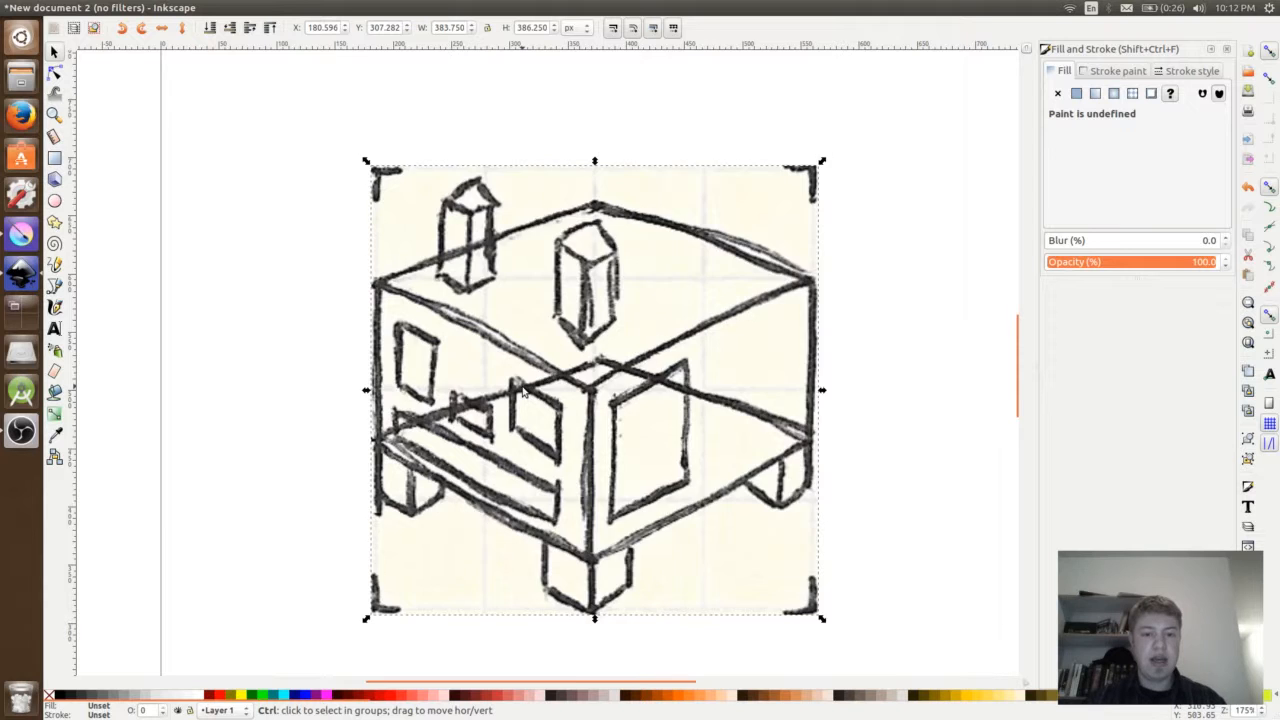
scroll(521, 392, "up", 3)
left_click_drag(516, 376, 495, 364)
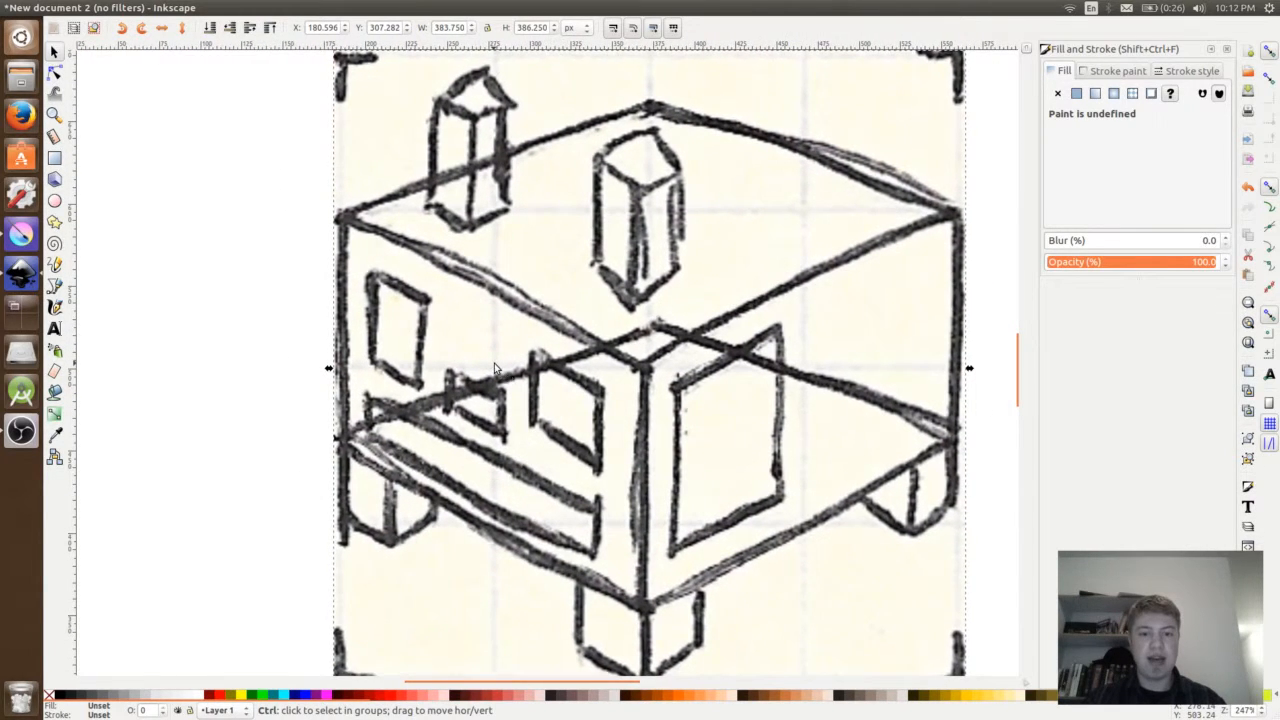
scroll(495, 368, "down", 1)
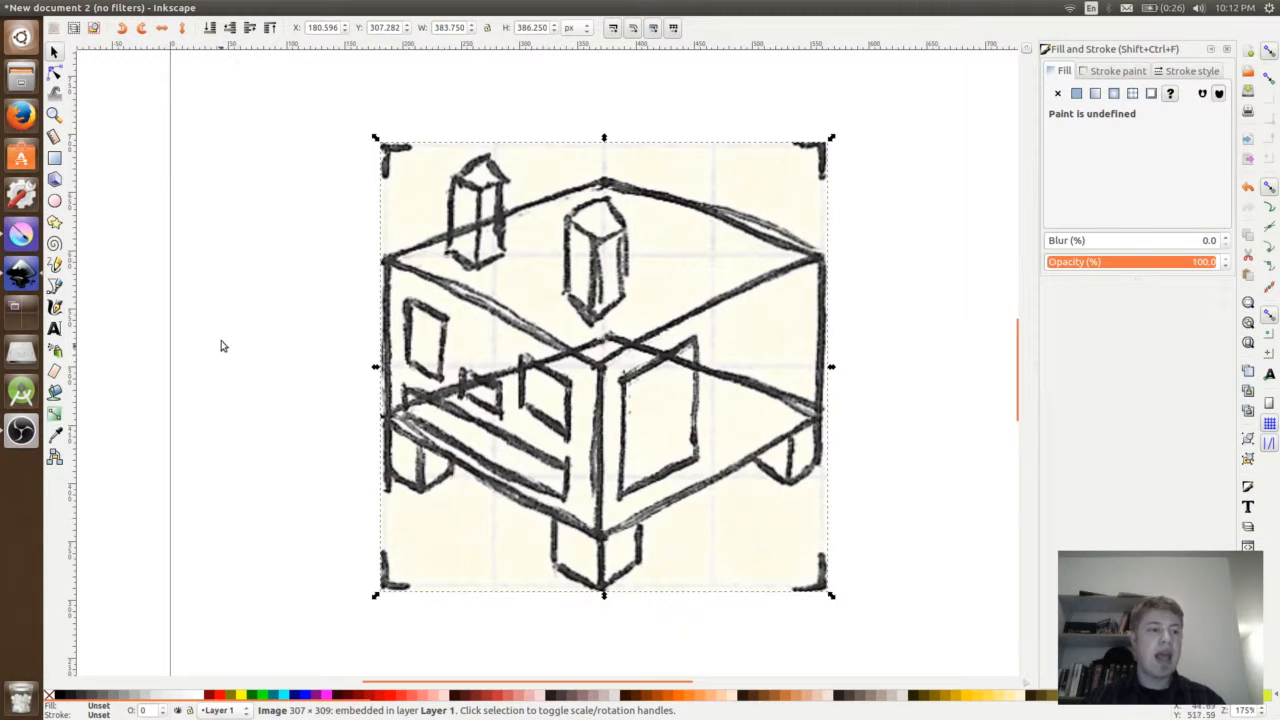
left_click(55, 200)
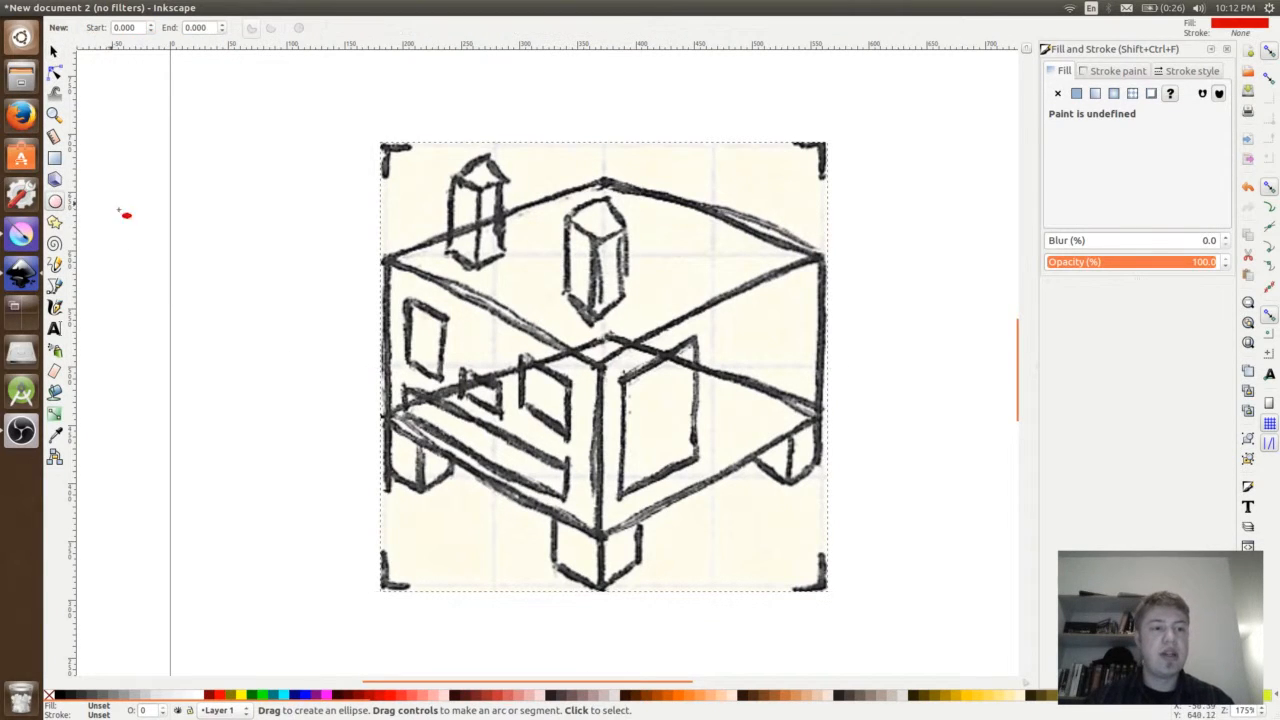
left_click(208, 695)
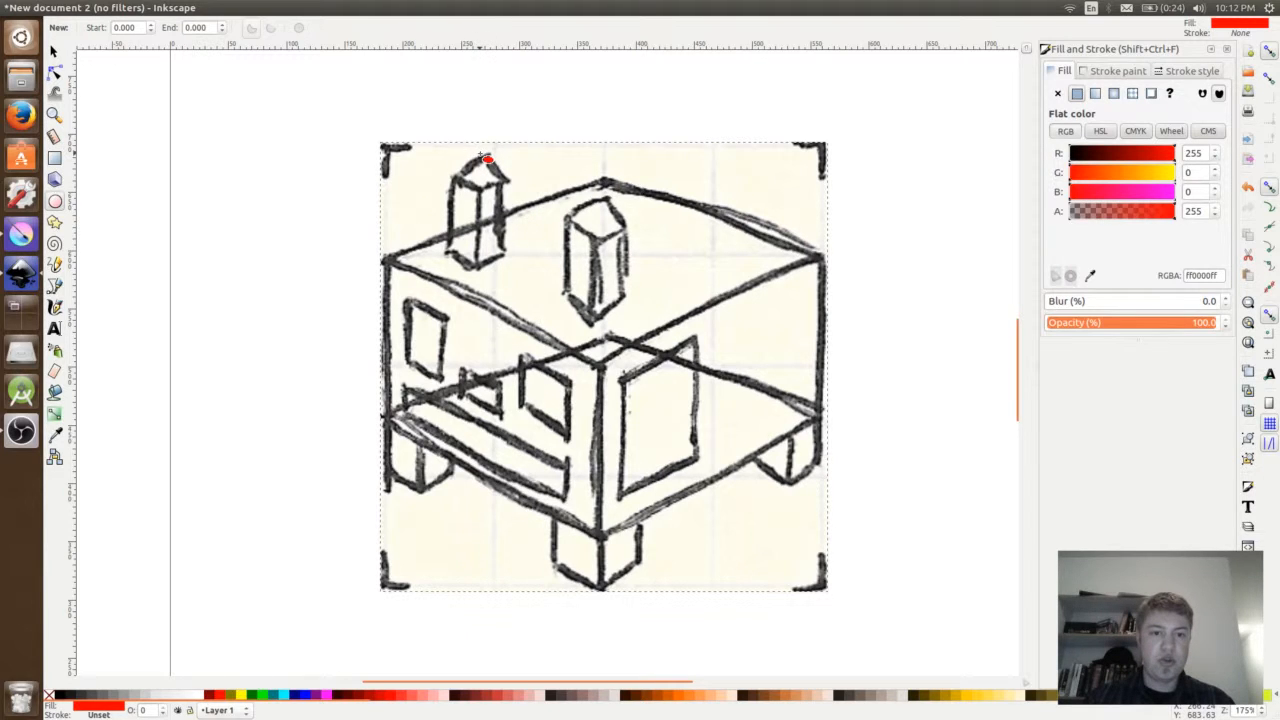
left_click_drag(484, 157, 484, 156)
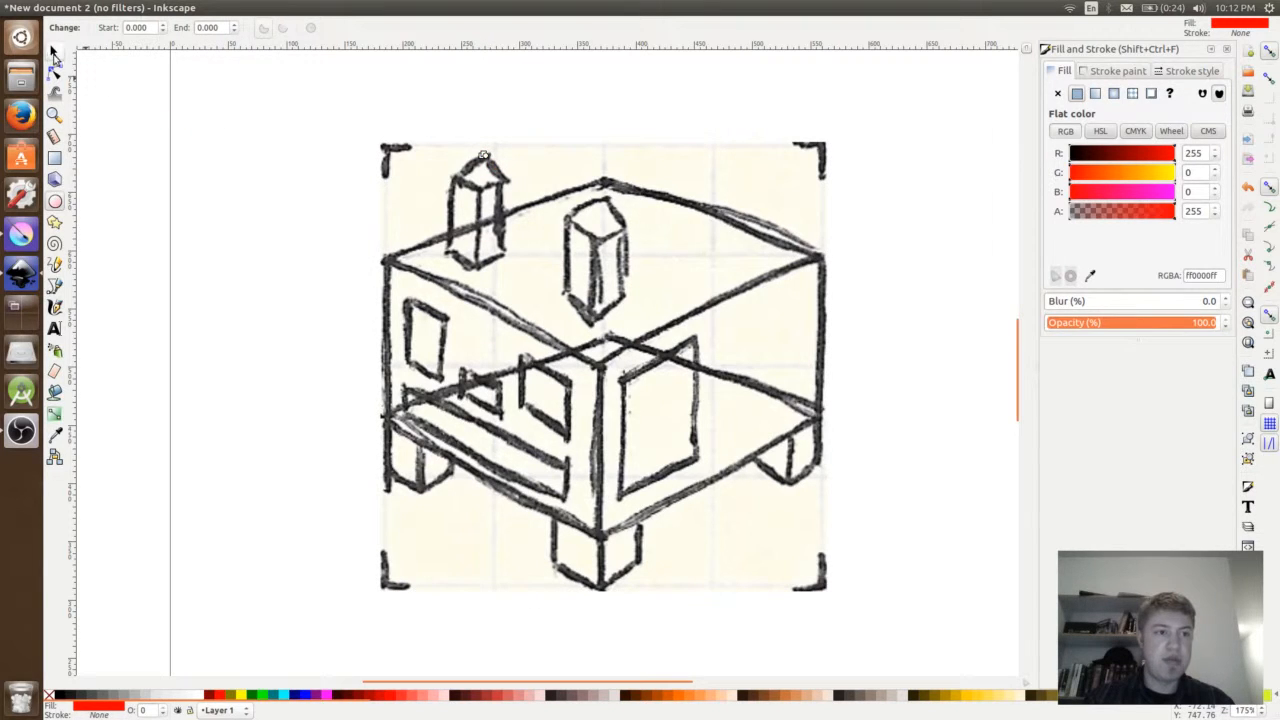
left_click(55, 53)
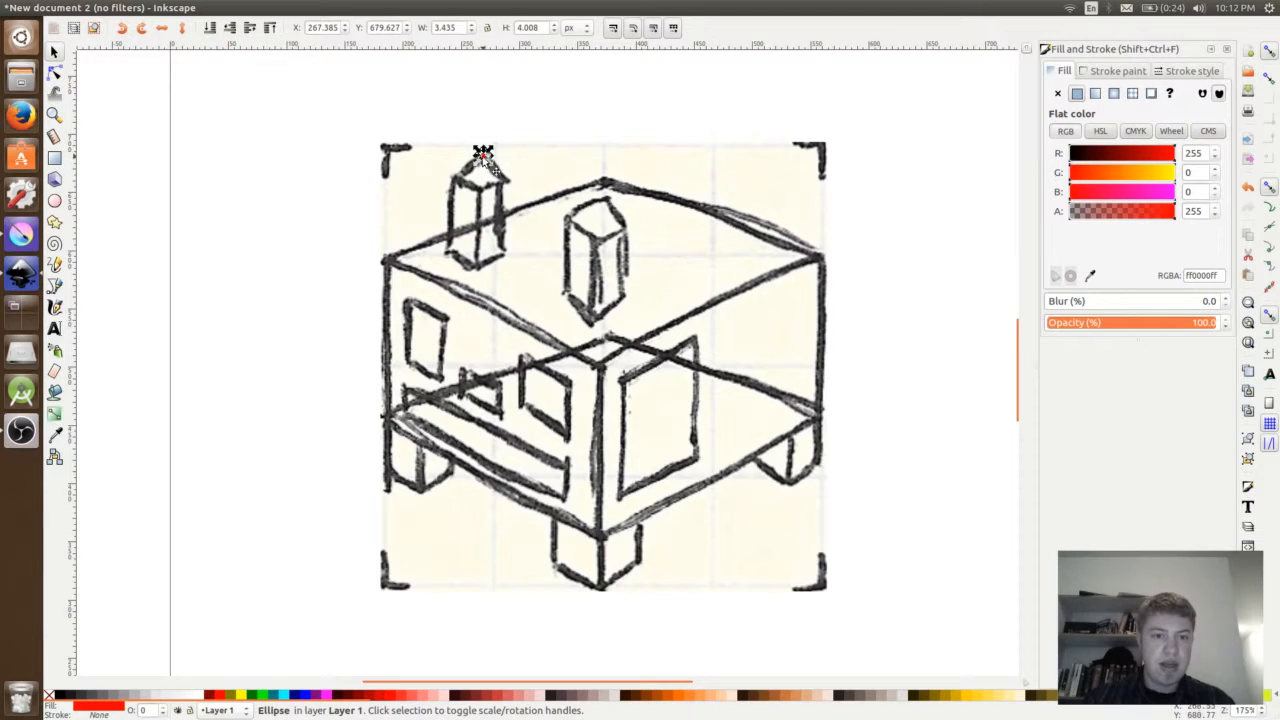
left_click_drag(483, 161, 483, 163)
- Copy the red dot and paste duplicates onto the other top and base corners of the rear-left chimney
key("ctrl+c")
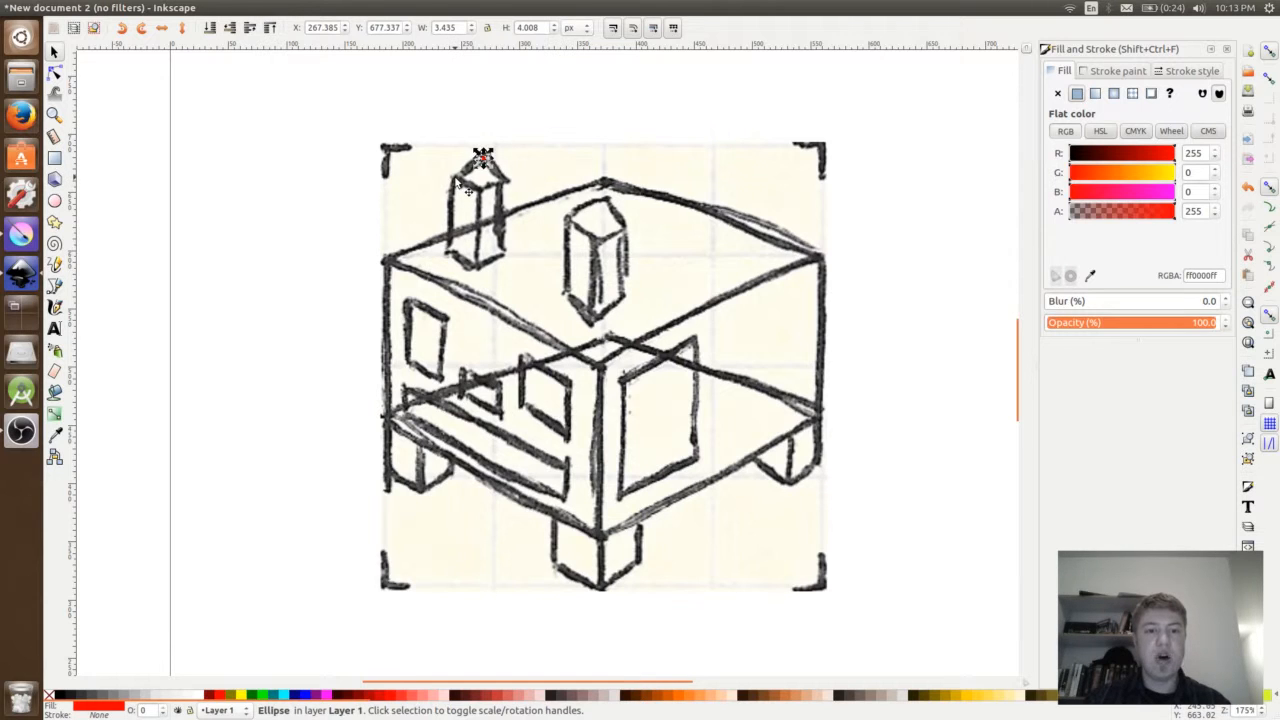
key("ctrl+v")
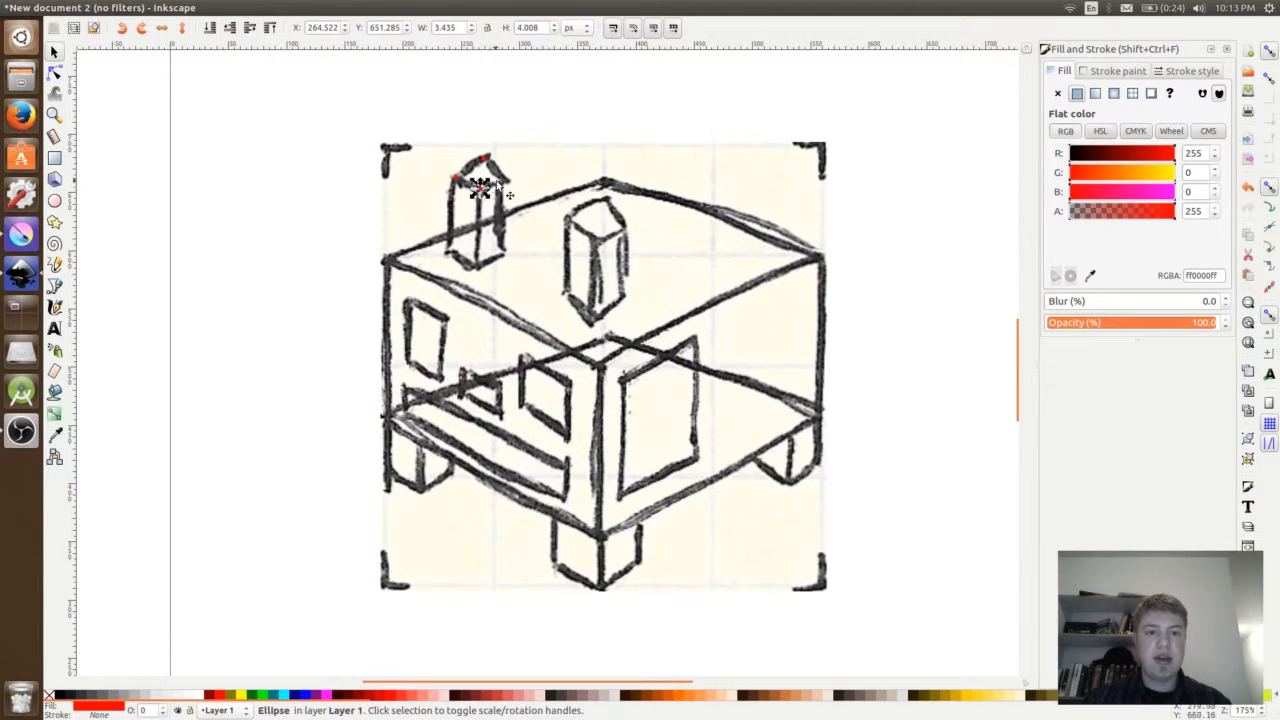
left_click_drag(480, 187, 505, 178)
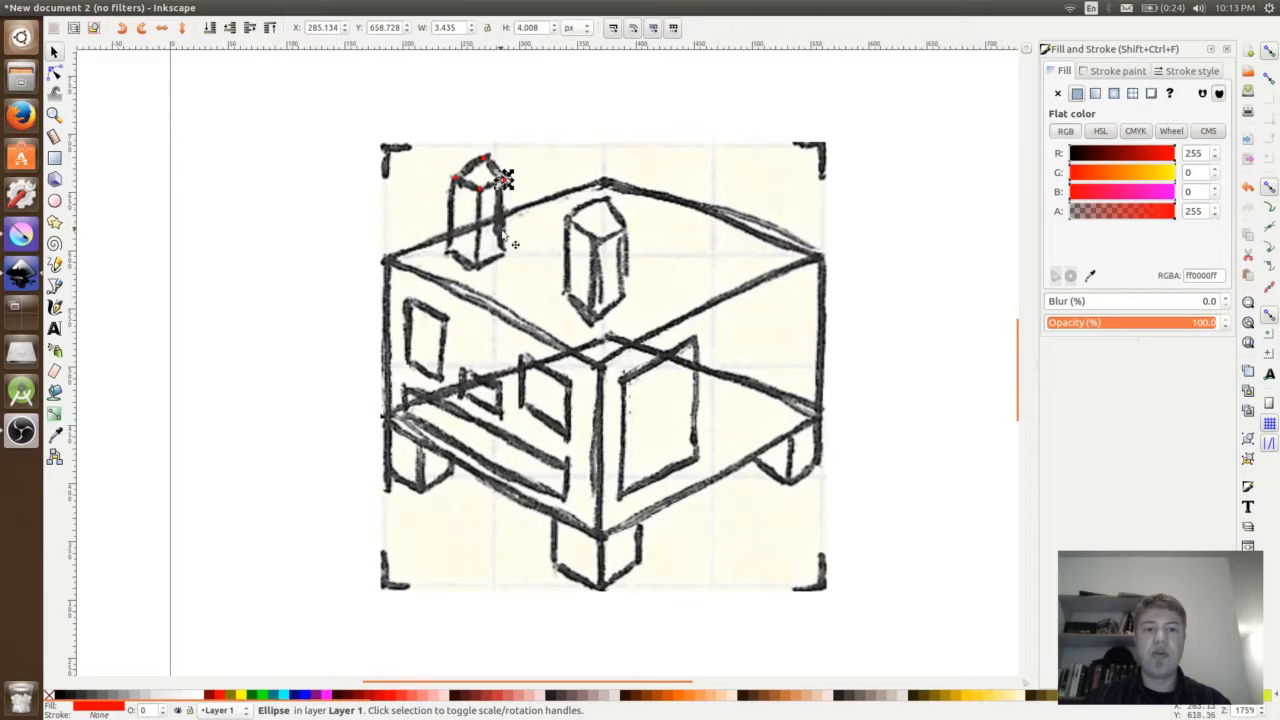
key("ctrl+v")
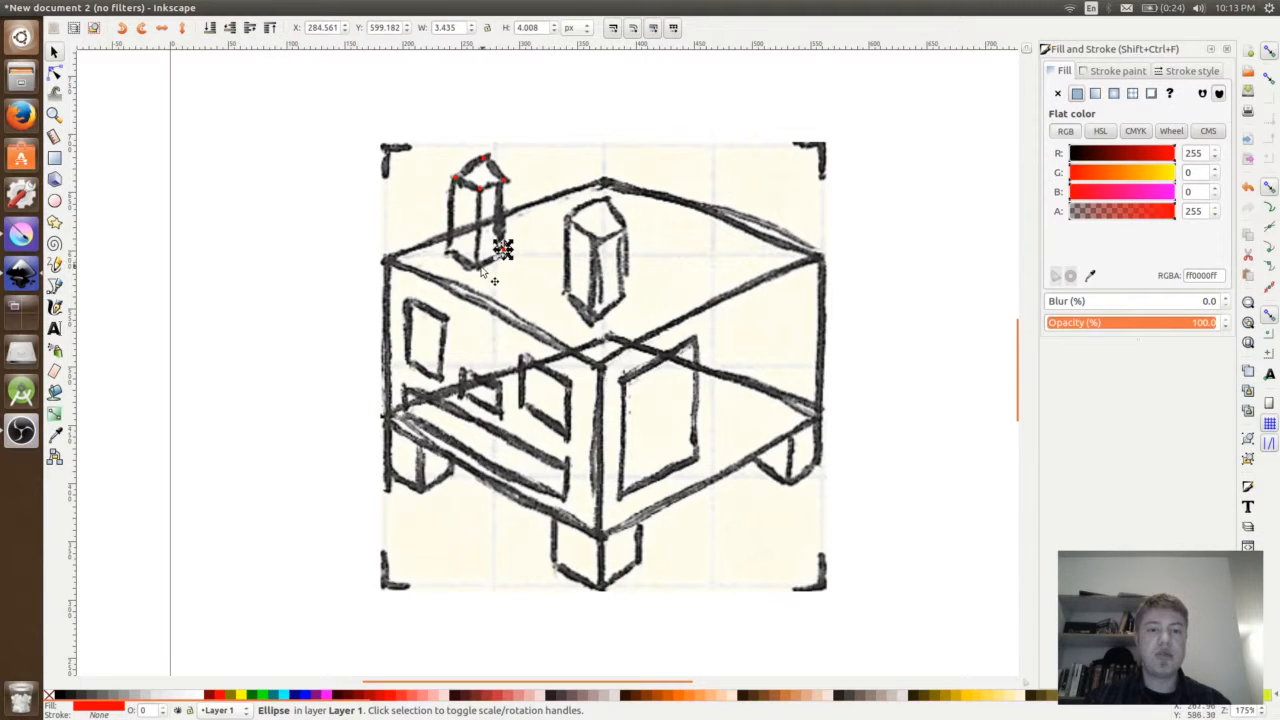
- Place red dots on the box top's four corners and where its rear edge crosses the left chimney's right side
left_click_drag(502, 250, 385, 256)
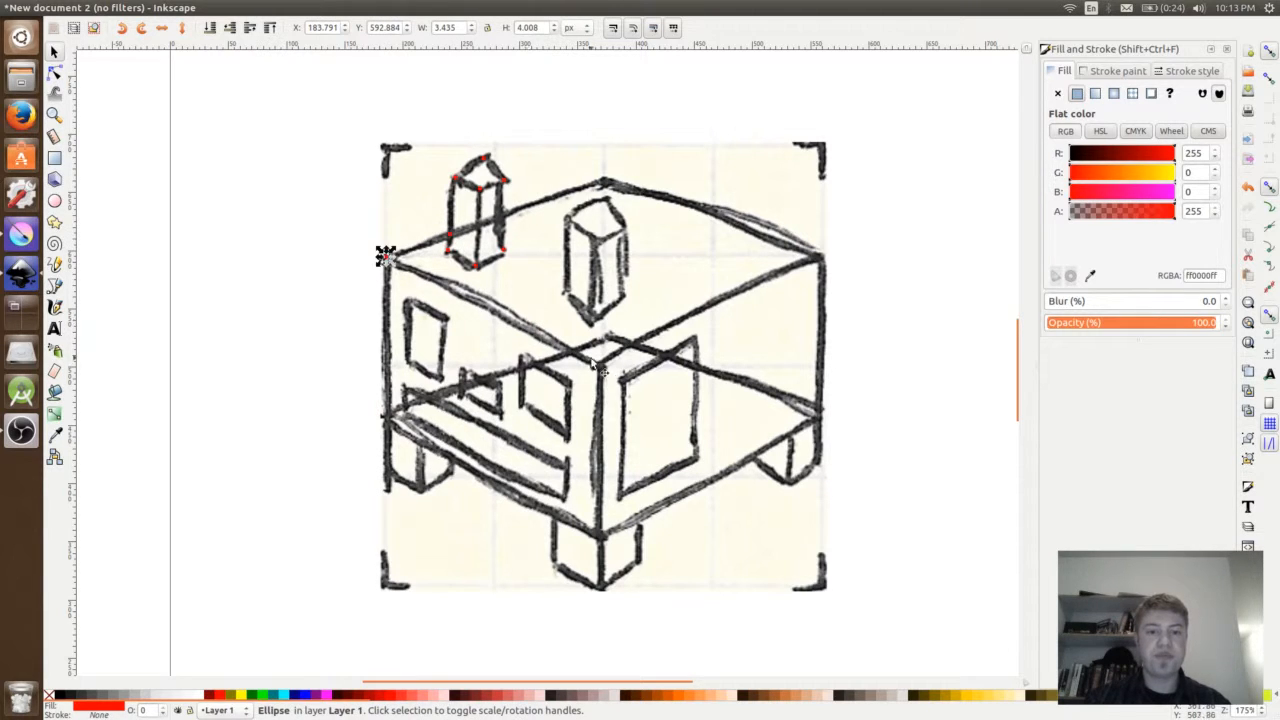
key("ctrl+v")
key("ctrl+v")
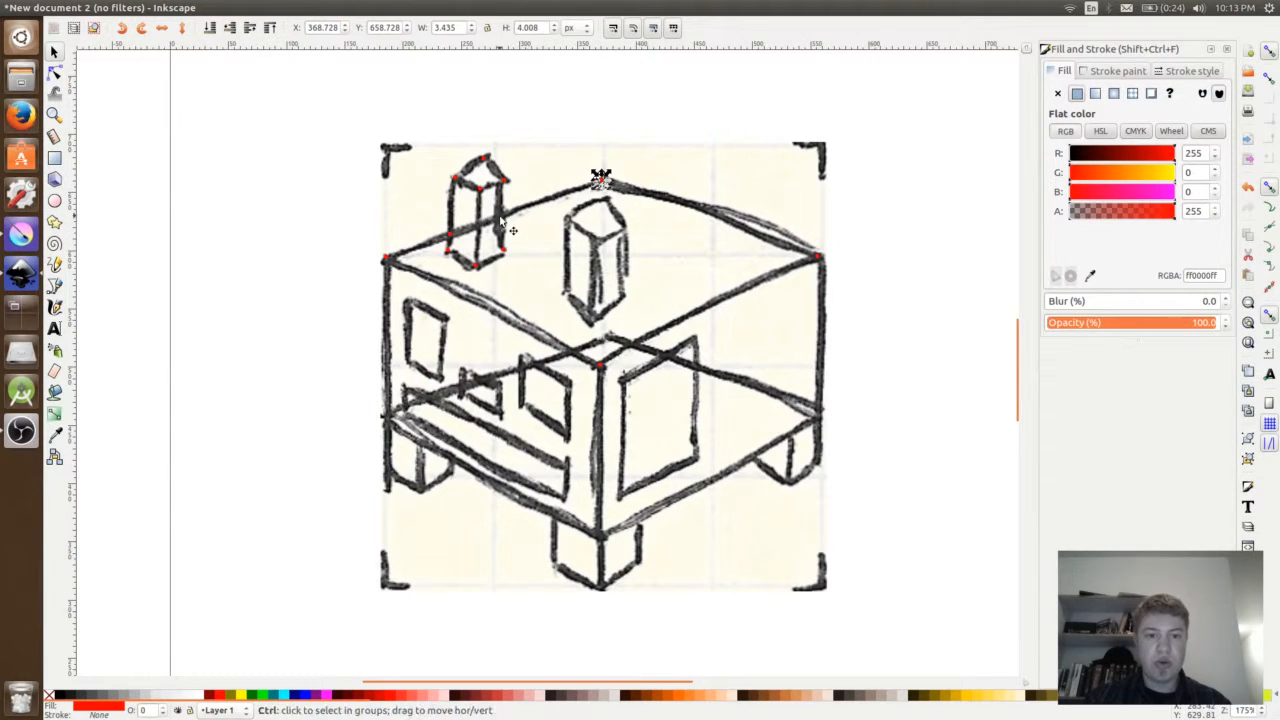
key("ctrl+v")
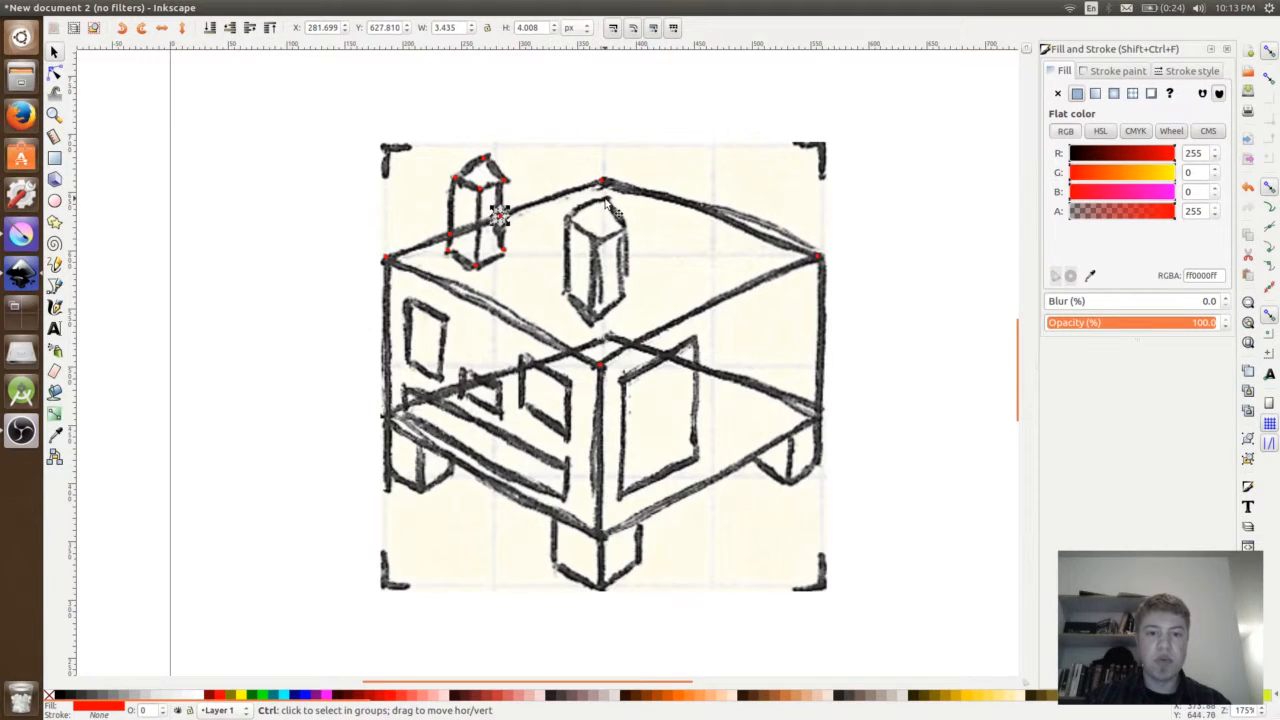
- Paste red dots onto the four top corners and three base corners of the front chimney
key("ctrl+v")
key("ctrl+v")
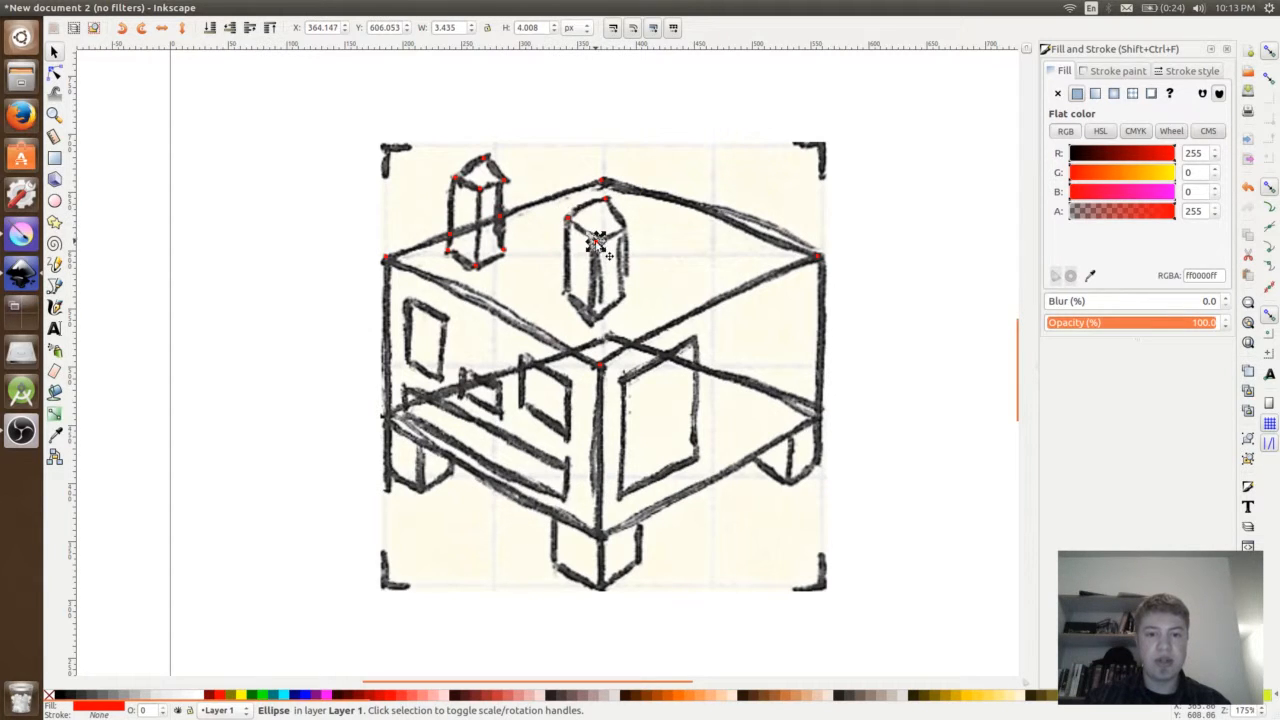
key("ctrl+v")
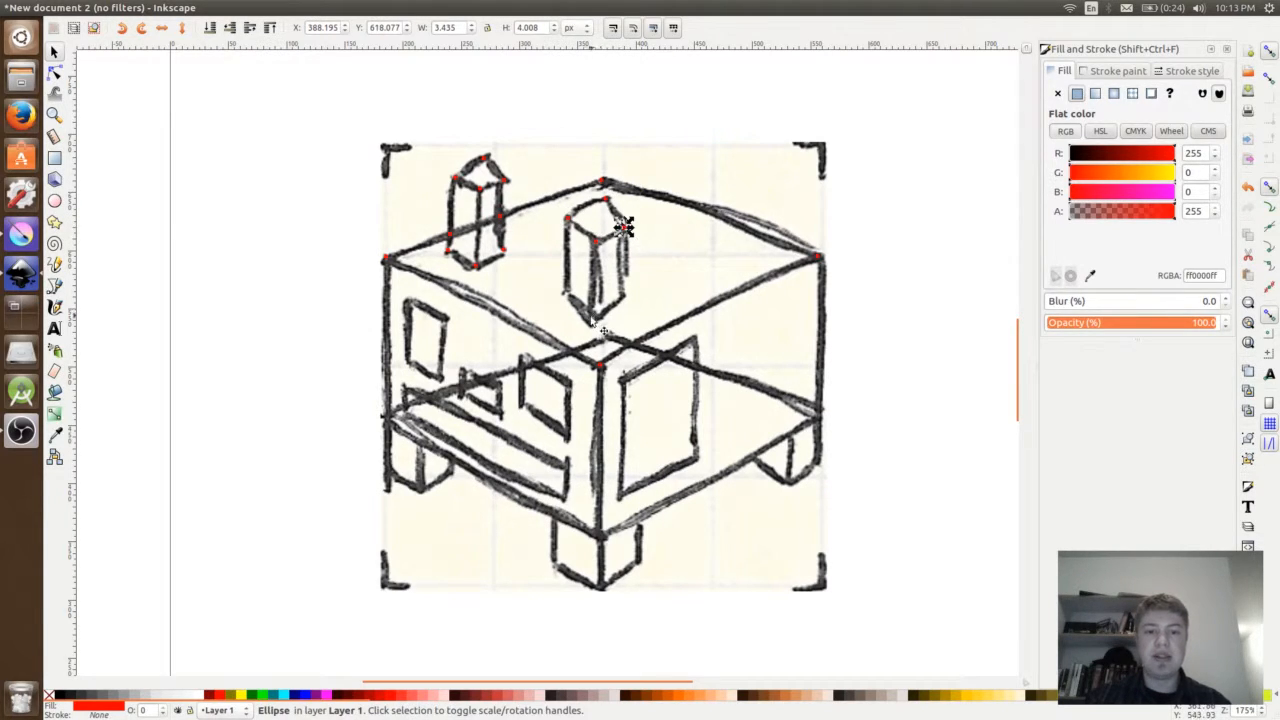
key("ctrl+v")
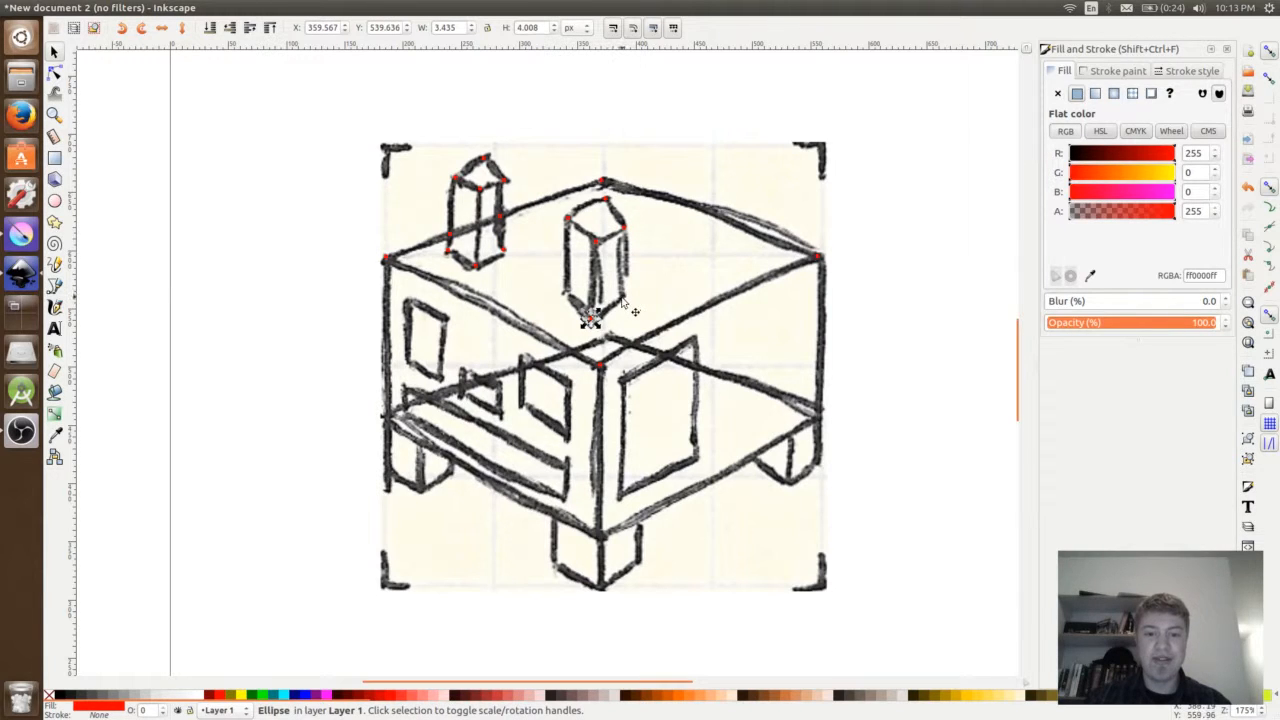
key("ctrl+v")
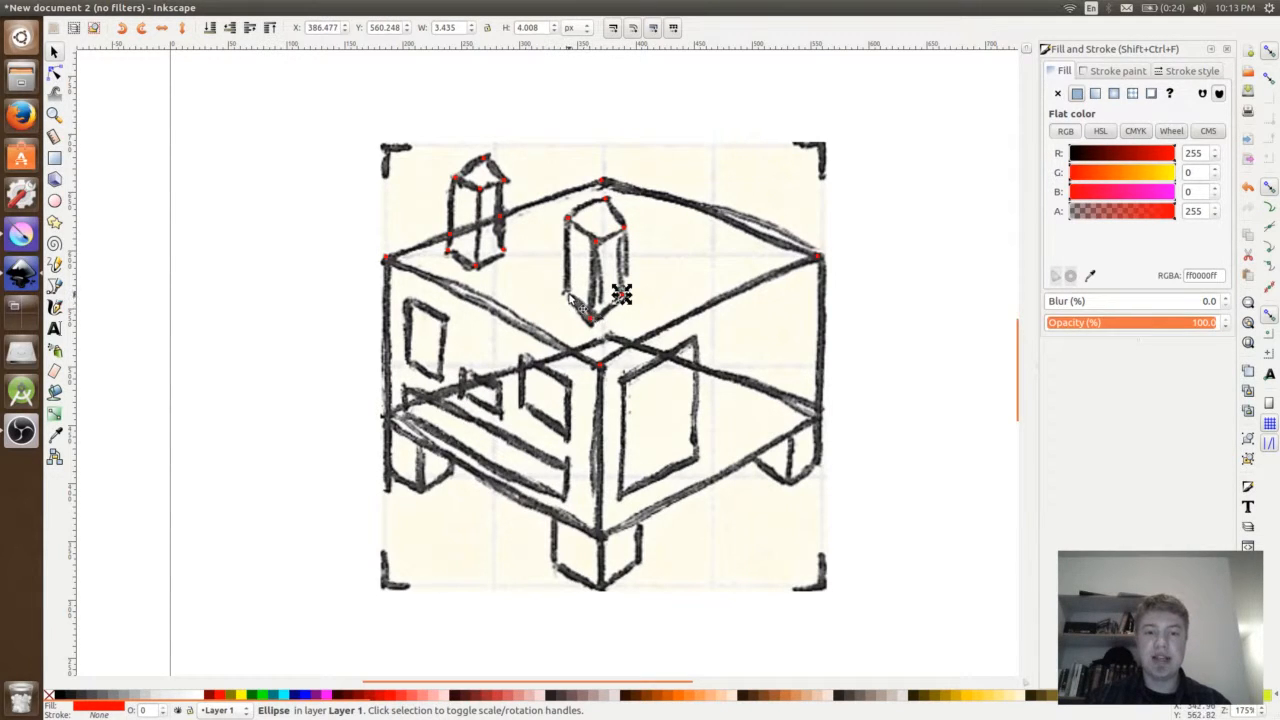
- Paste red dots onto the box's lower-left corner and the corners of the left leg below it
key("ctrl+v")
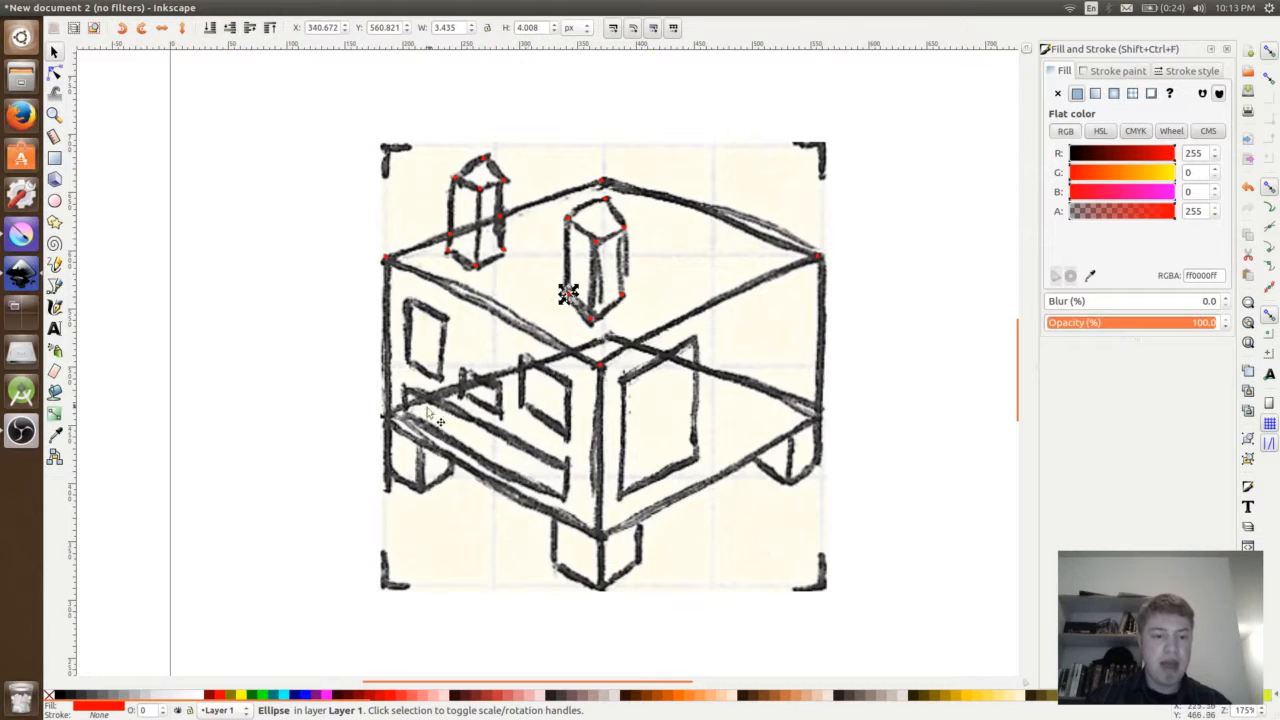
key("ctrl+v")
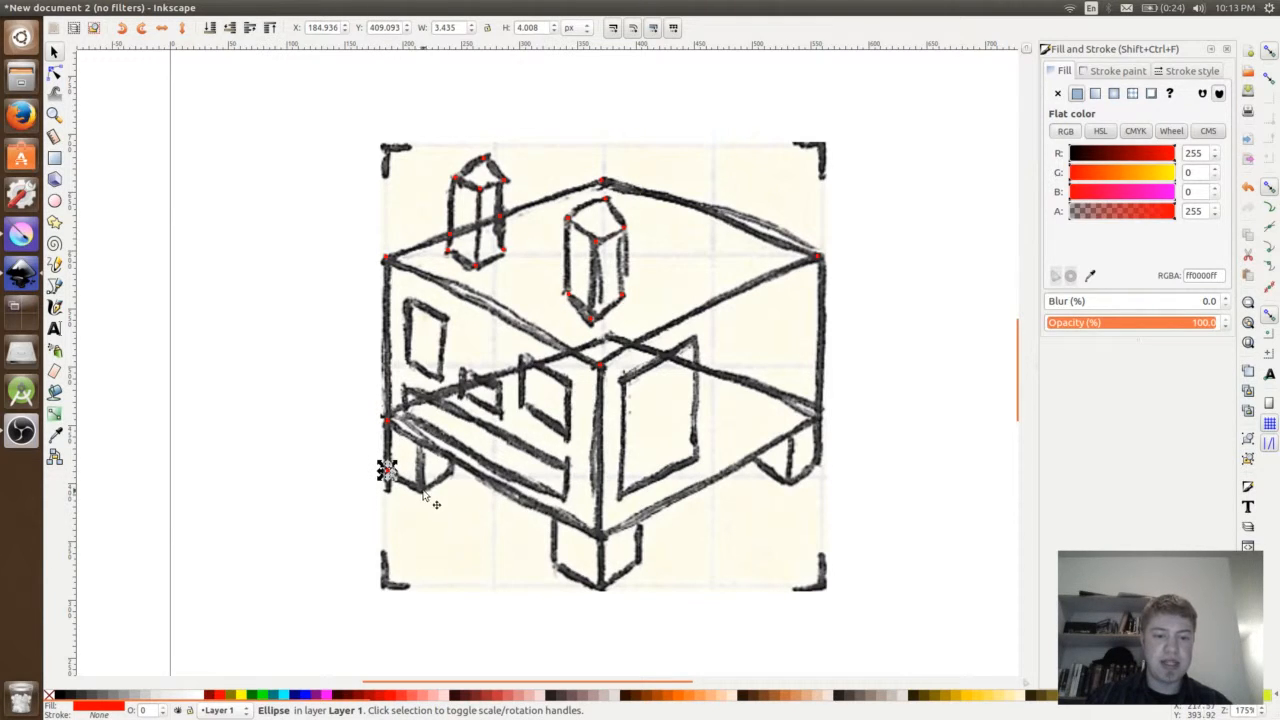
key("ctrl+v")
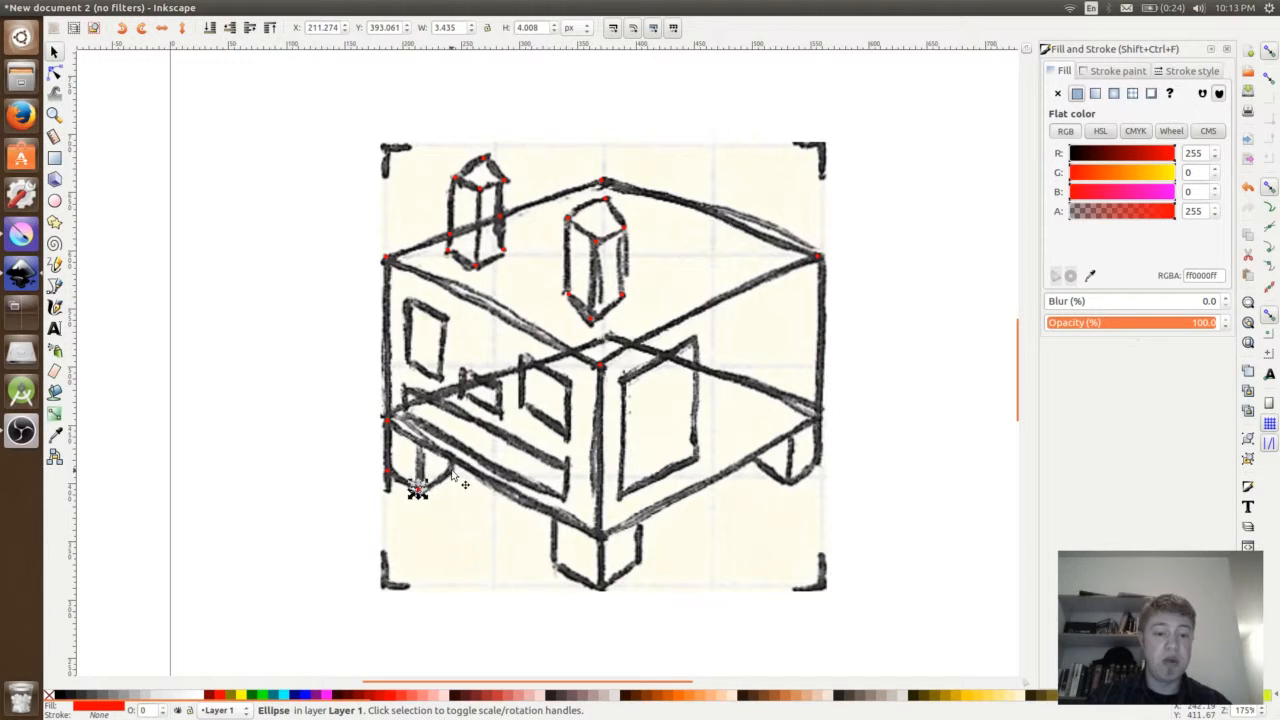
key("ctrl+v")
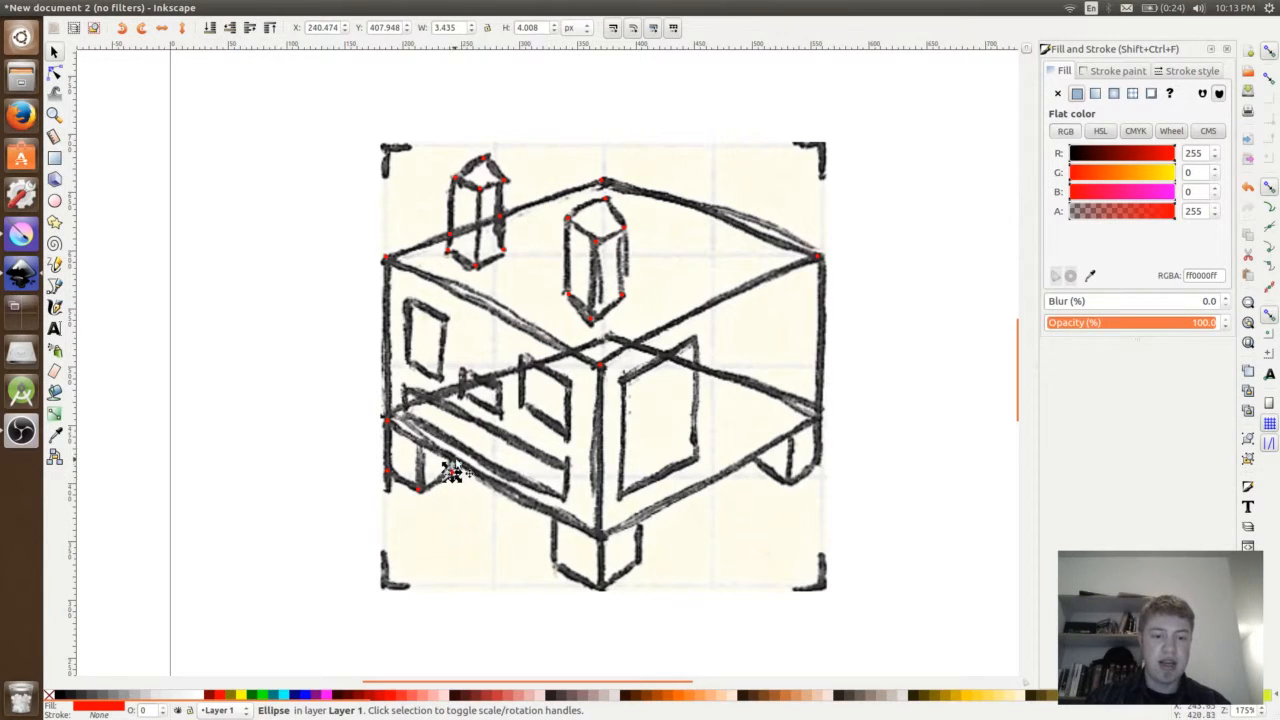
- Place red dots on the four corners of the long slanted strip along the bottom of the left face
left_click_drag(450, 468, 405, 389)
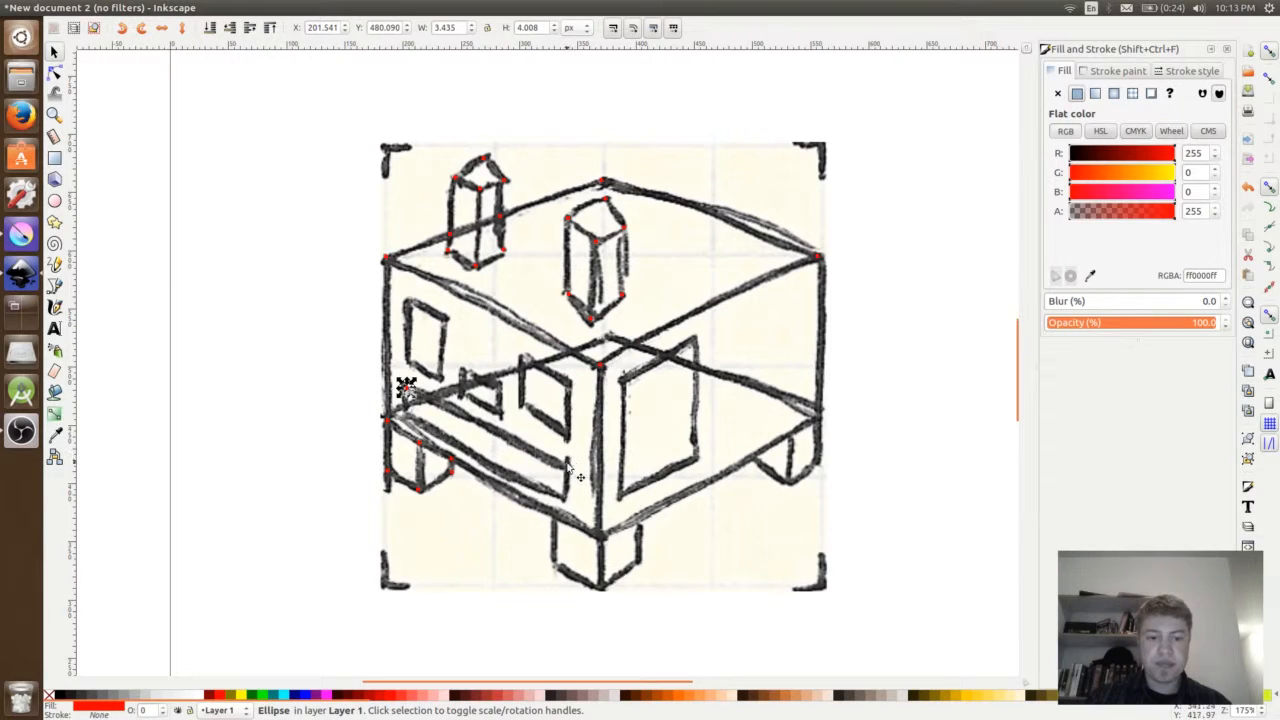
key("ctrl+v")
left_click_drag(567, 463, 403, 409)
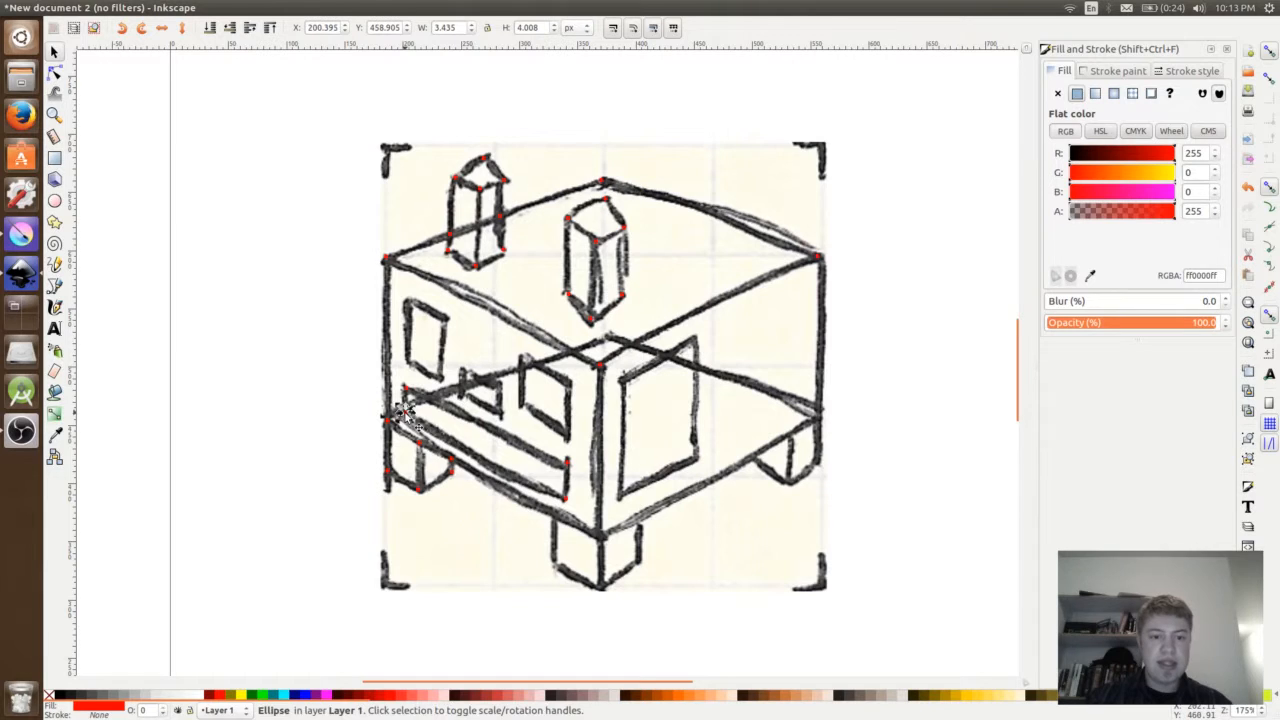
- Place red dots on the four corners of the small middle window and of the larger window beside it on the left face
key("ctrl+v")
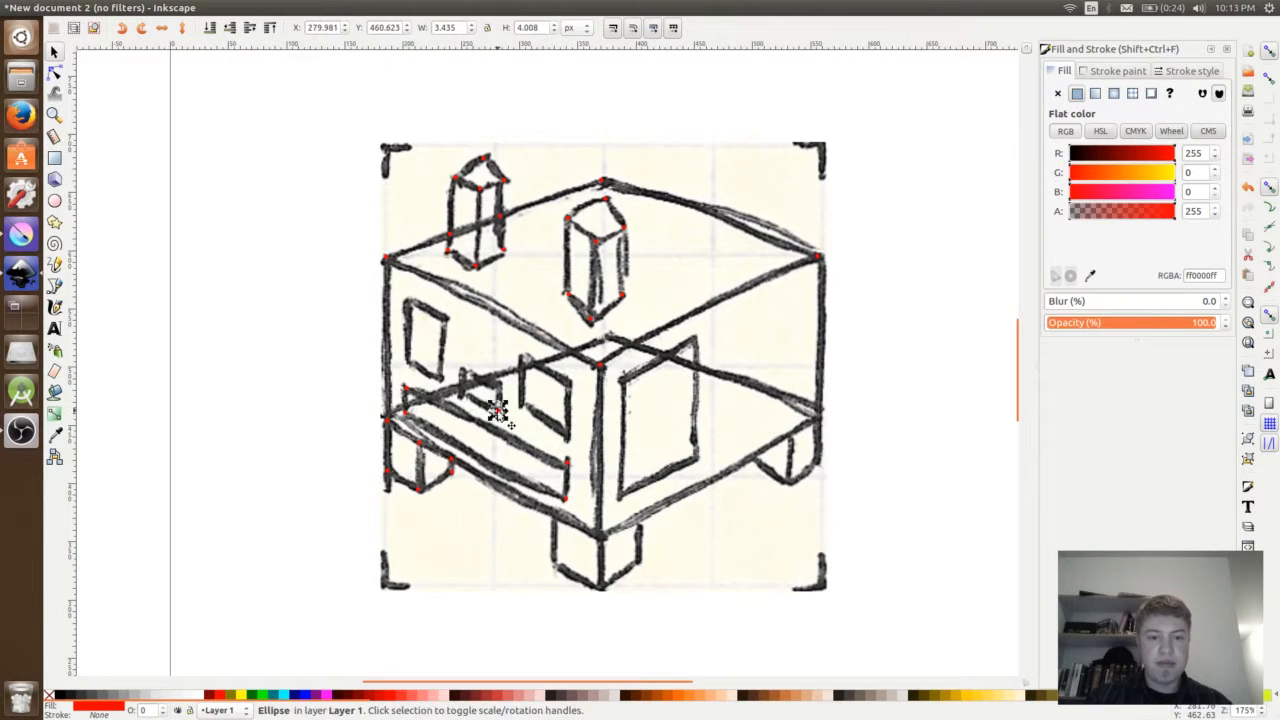
left_click_drag(497, 410, 463, 366)
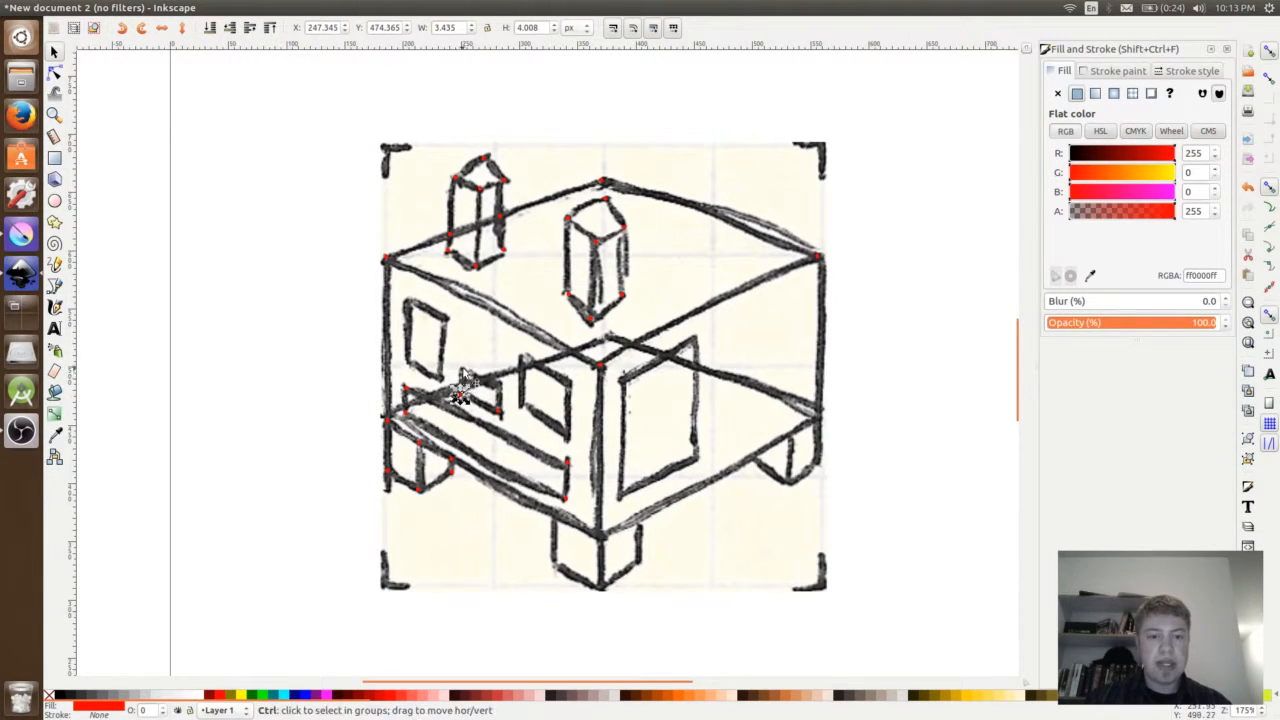
key("ctrl+v")
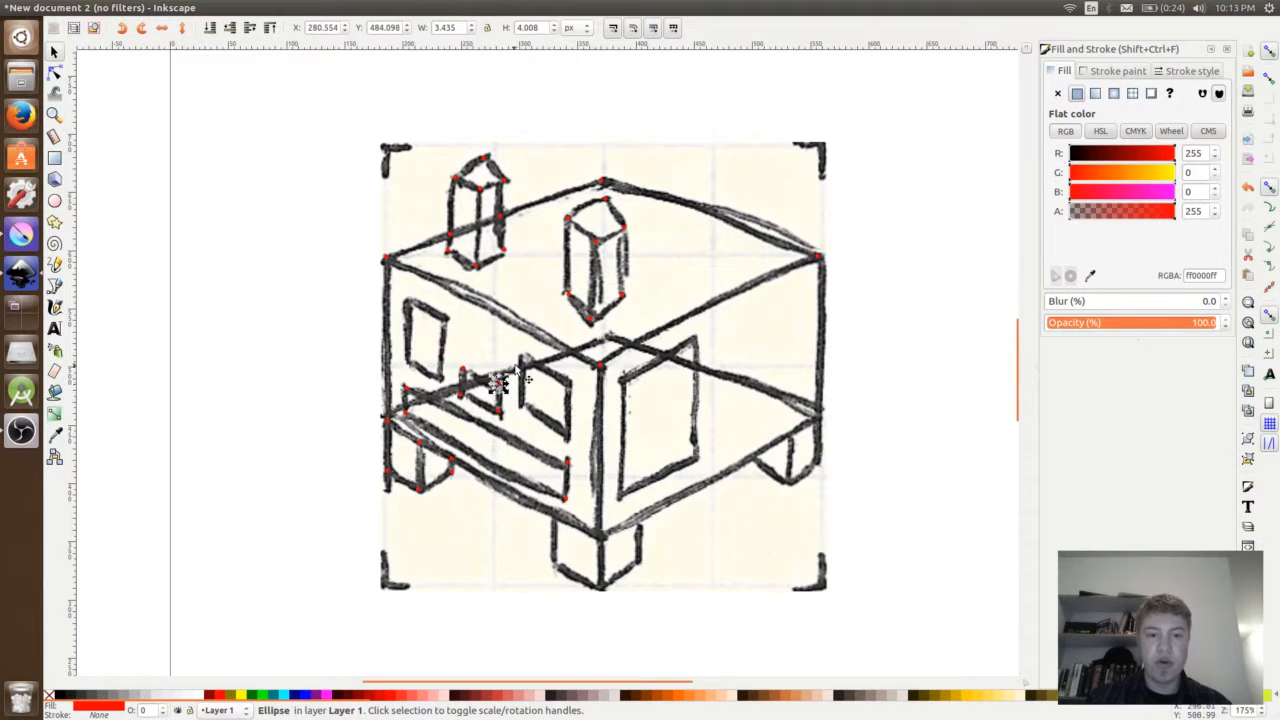
key("ctrl+v")
key("ctrl+v")
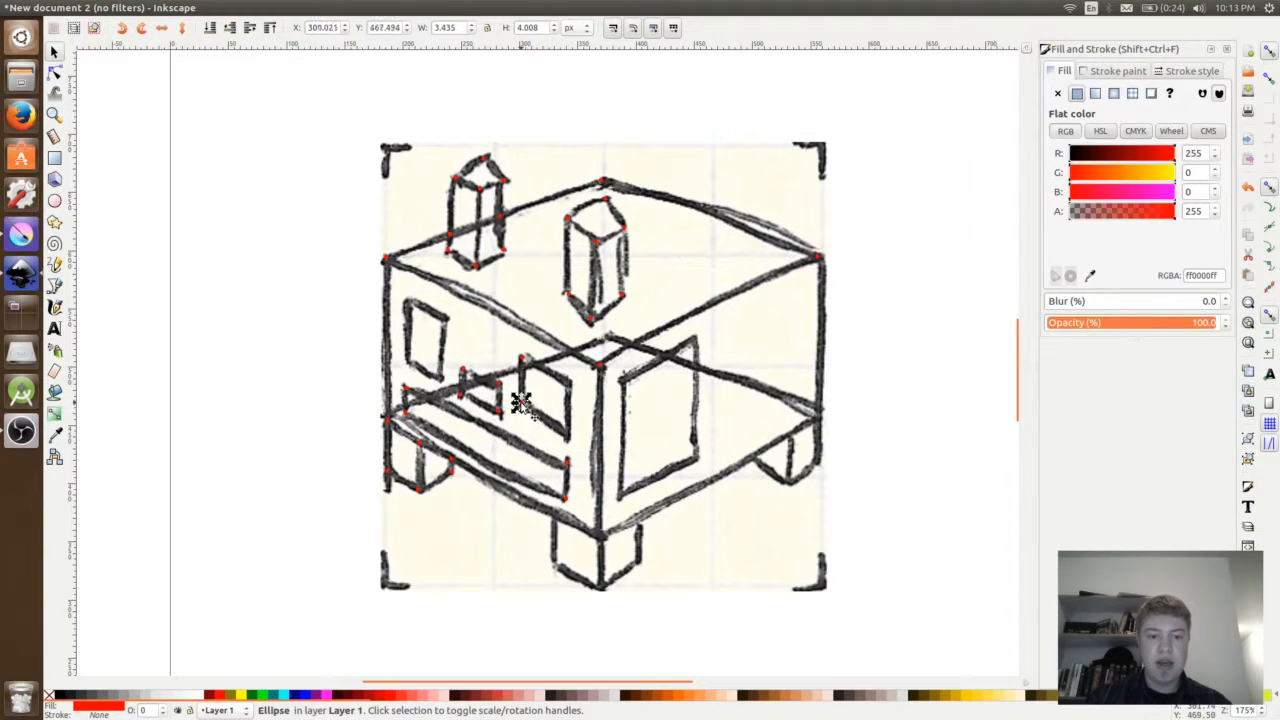
key("ctrl+v")
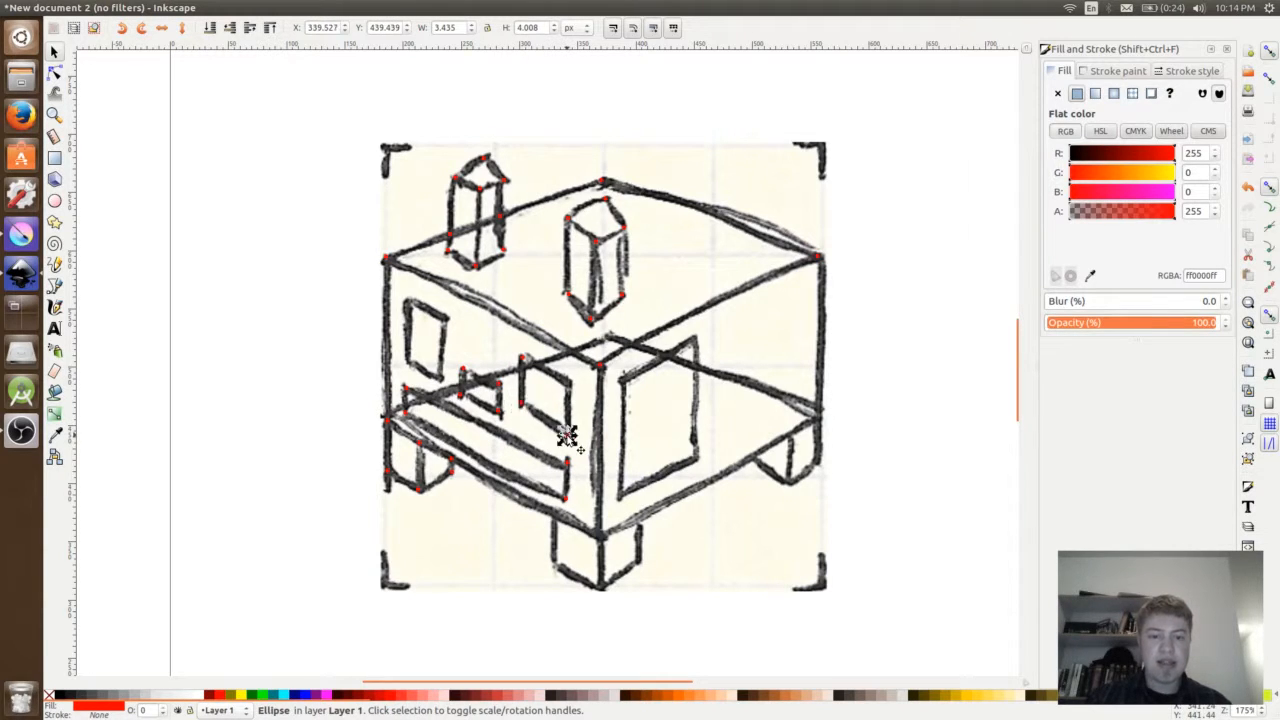
left_click_drag(566, 433, 567, 384)
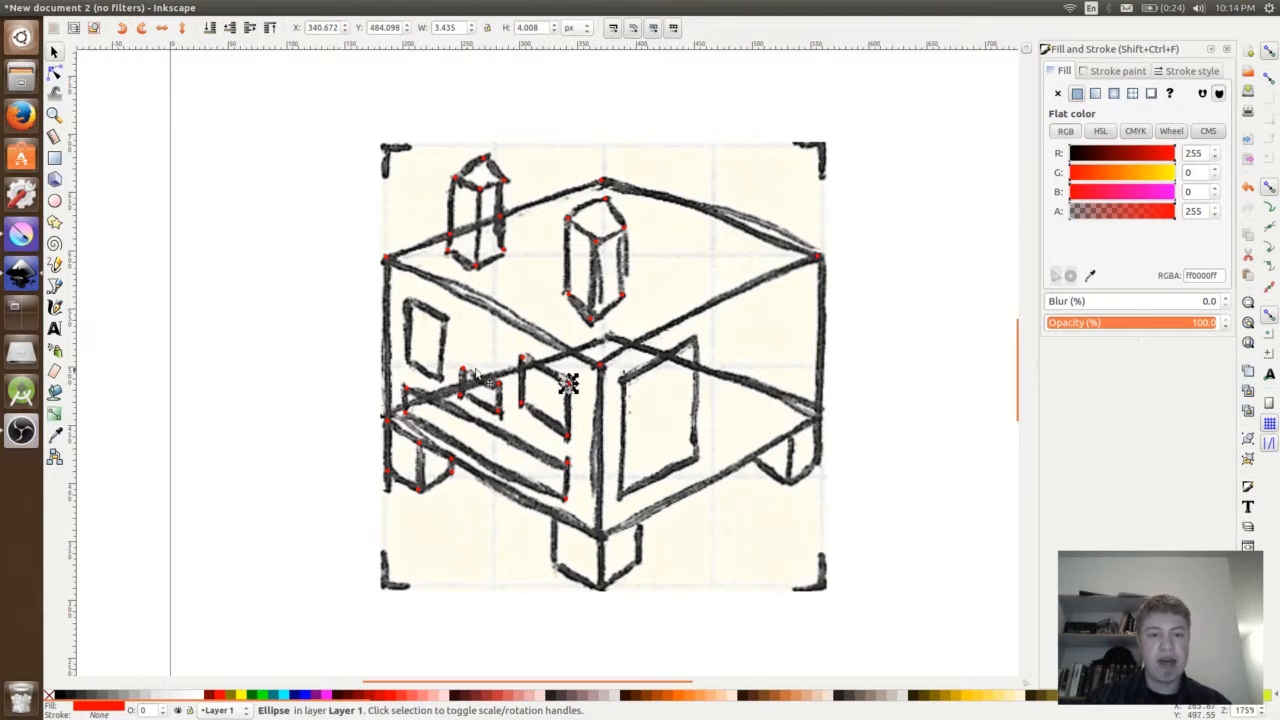
- Place red dots on the four corners of the leftmost window on the left face
key("ctrl")
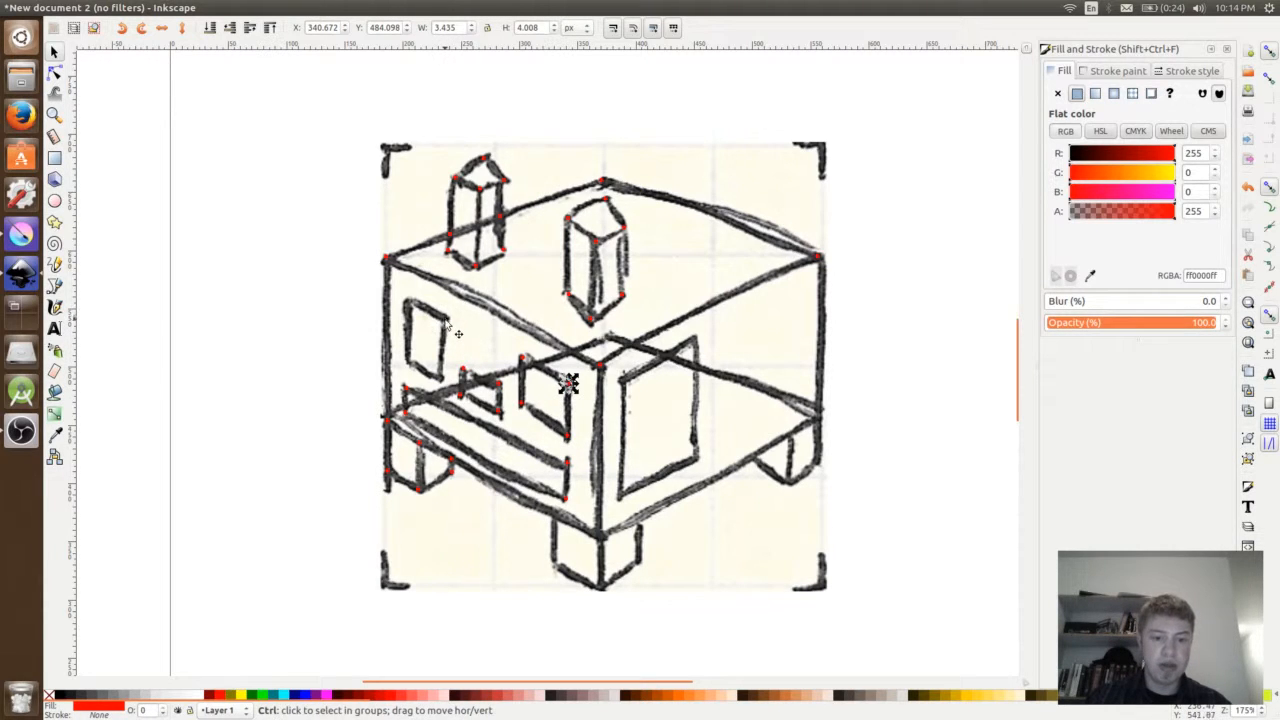
key("ctrl+v")
left_click_drag(445, 318, 416, 310)
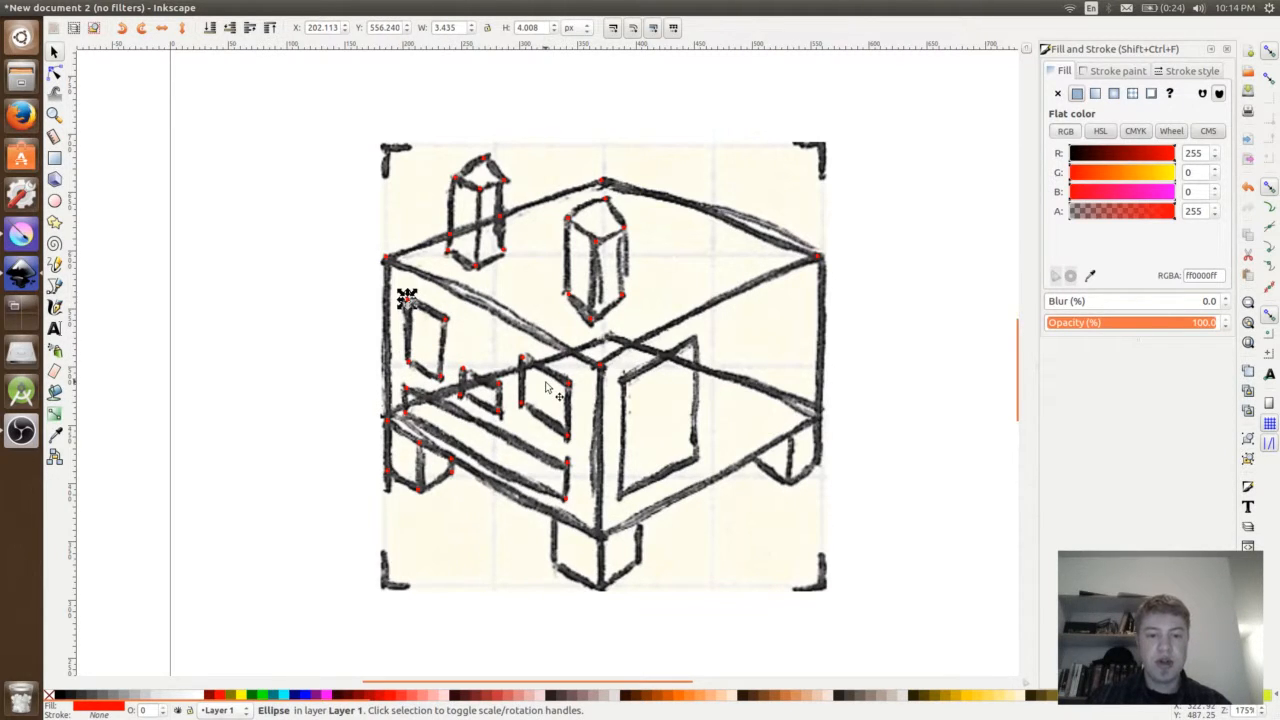
- Paste red dots onto the four corners of the right face's door and the box's lower right and lower front corners
key("ctrl+v")
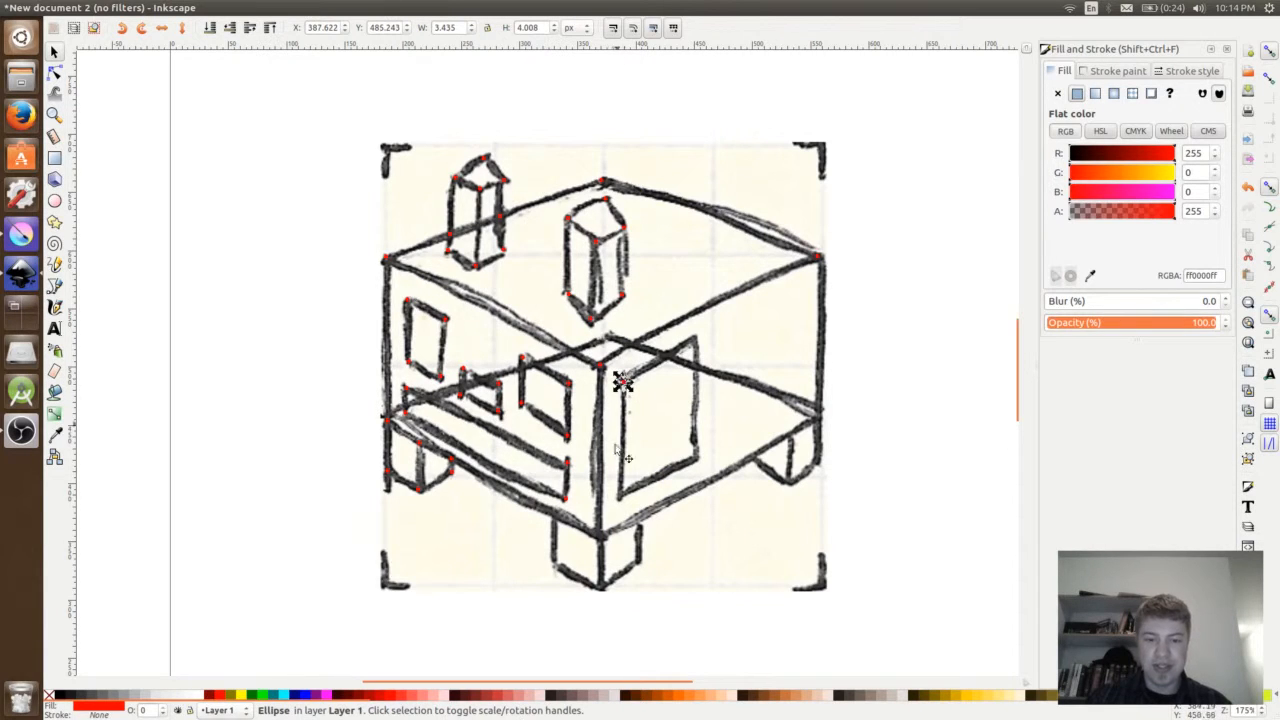
key("ctrl+v")
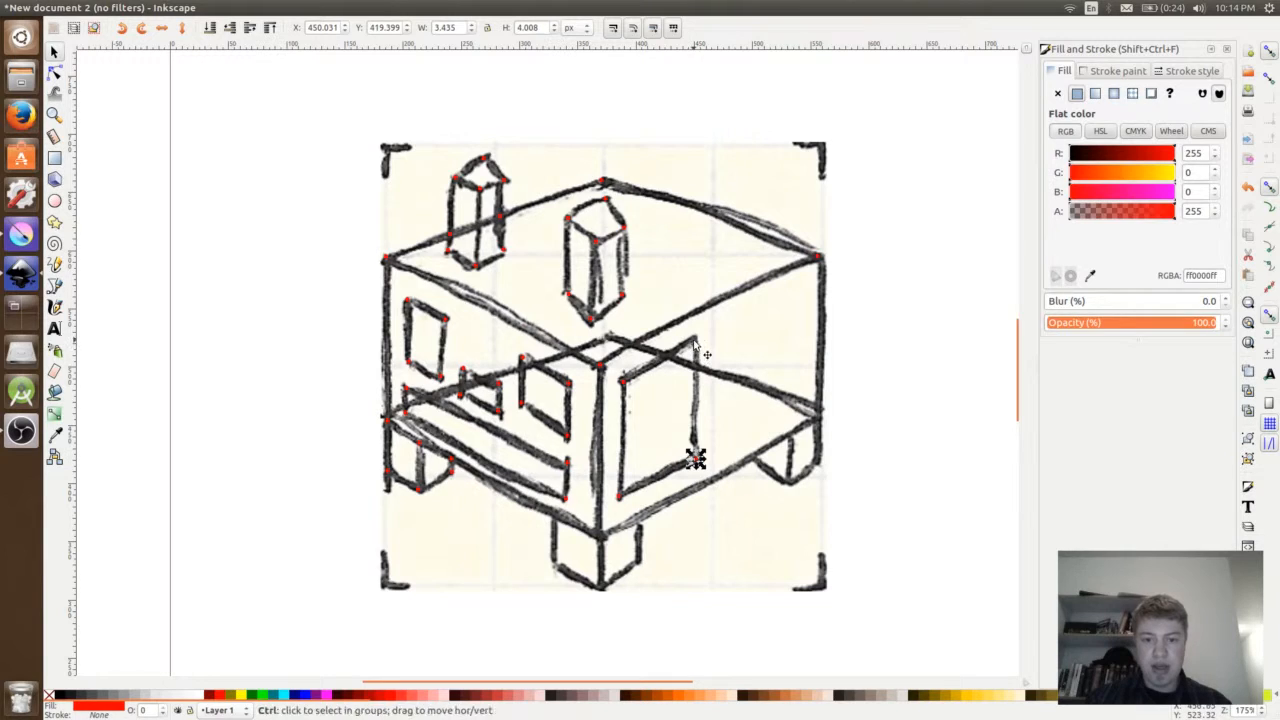
key("ctrl+v")
key("ctrl+v")
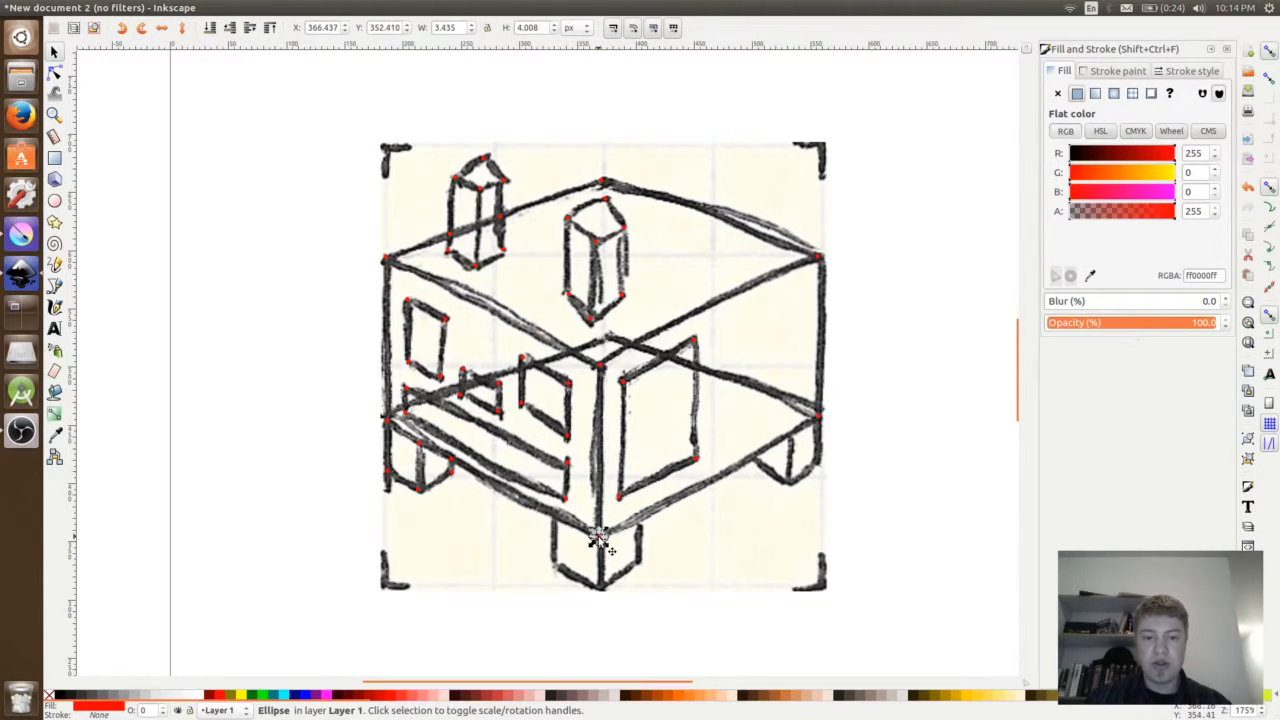
- Place red dots on the remaining corners of the front leg below the box
key("ctrl+v")
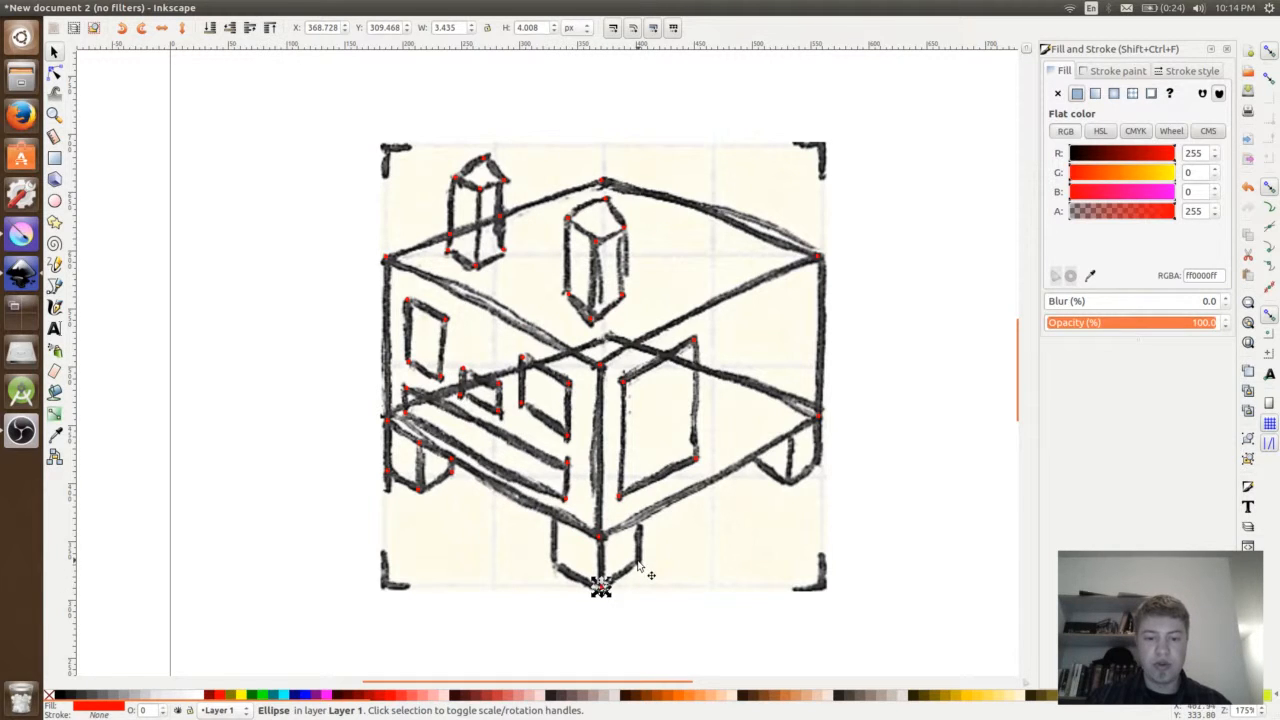
key("ctrl+v")
key("ctrl+v")
- Place red dots on the corners of the right leg below the box
key("ctrl+v")
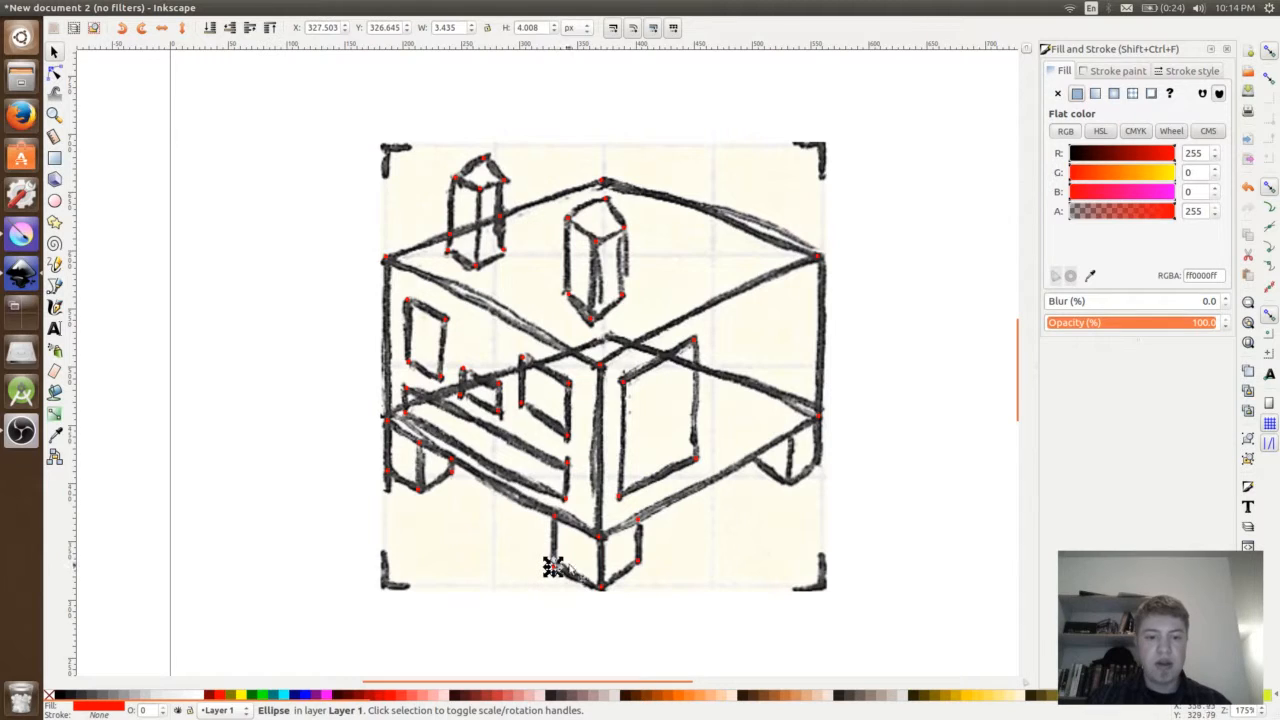
key("ctrl+v")
key("ctrl+v")
key("ctrl+v")
key("ctrl+v")
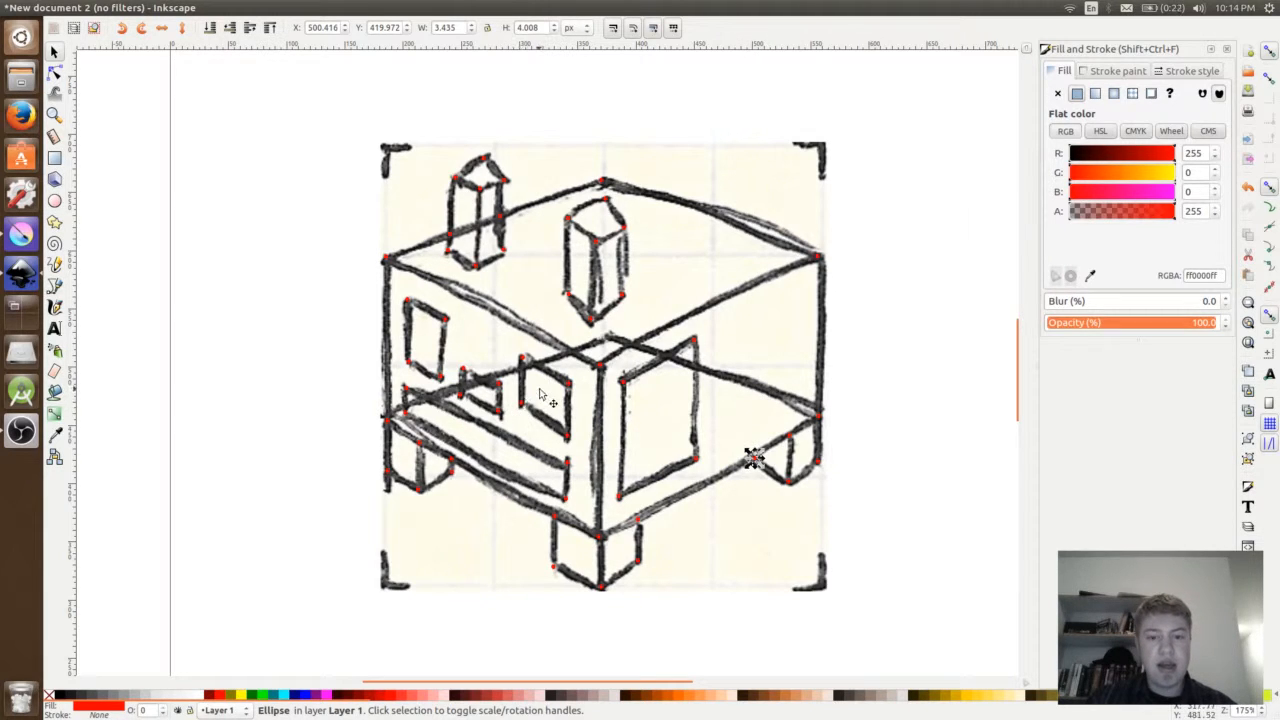
- Add two red dots inside each of the two larger left-face windows and one inside the small middle window
key("ctrl+v")
key("ctrl+v")
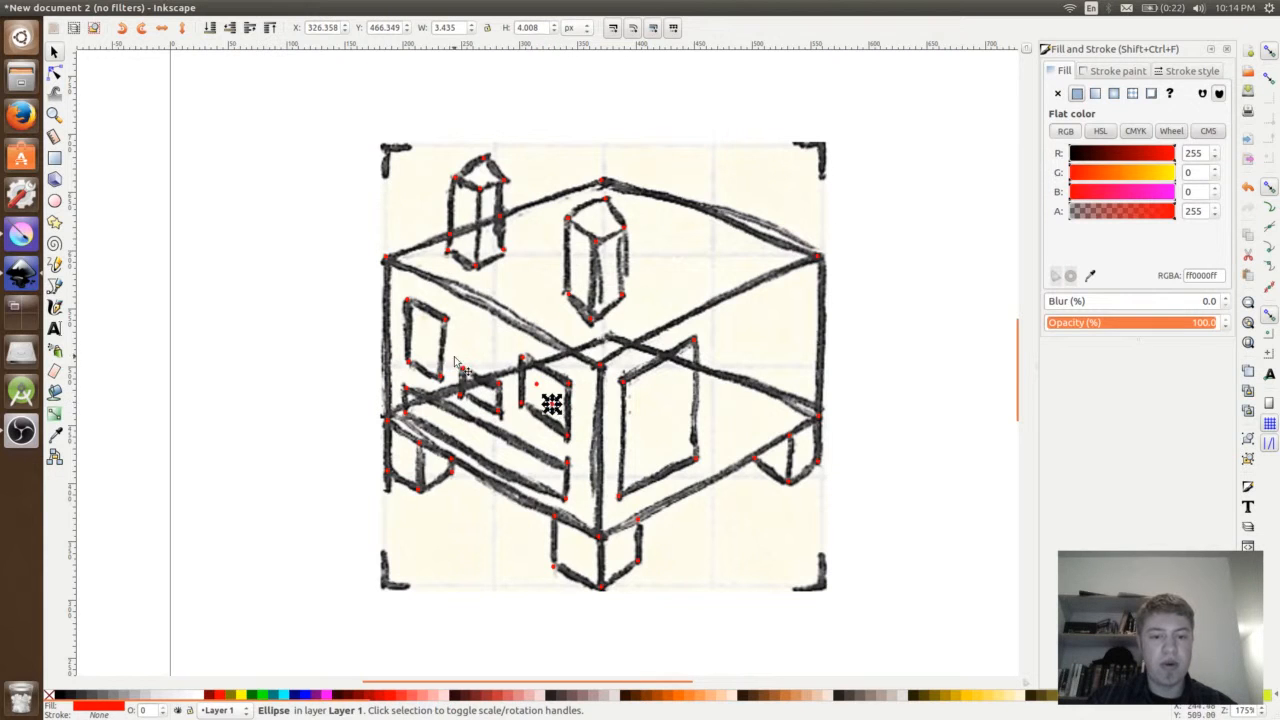
key("ctrl+v")
key("ctrl+v")
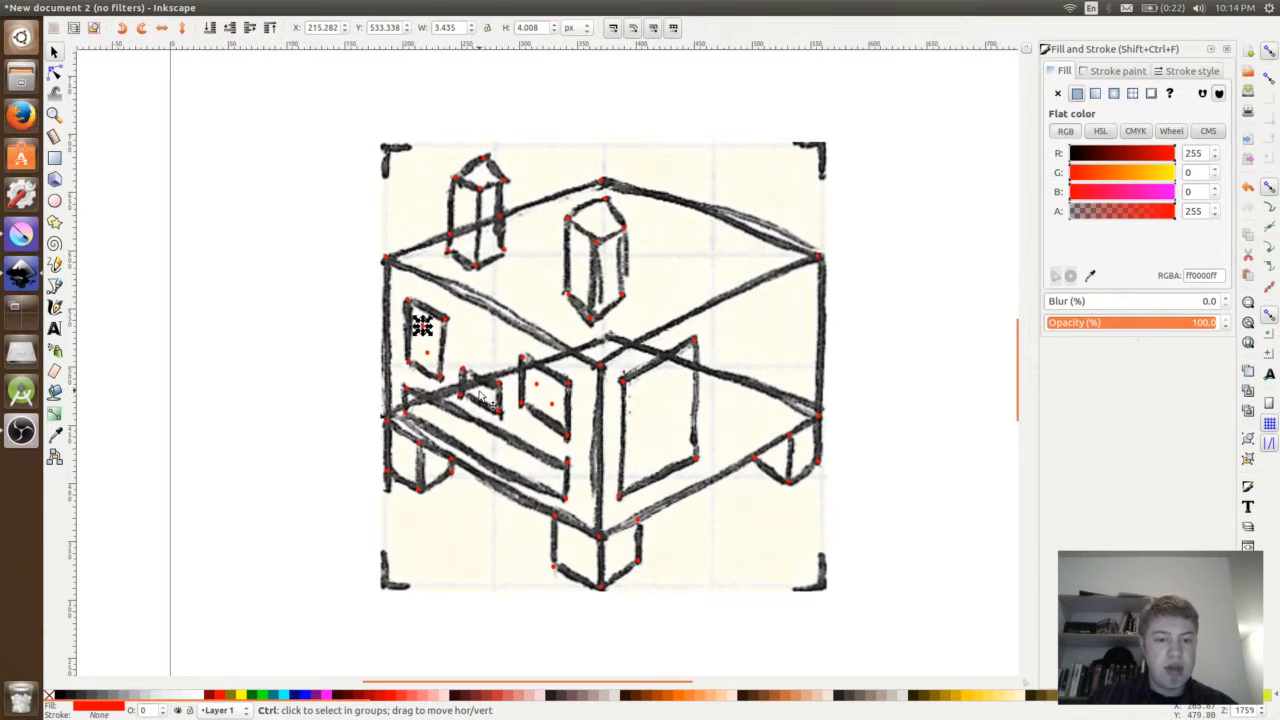
key("ctrl+v")
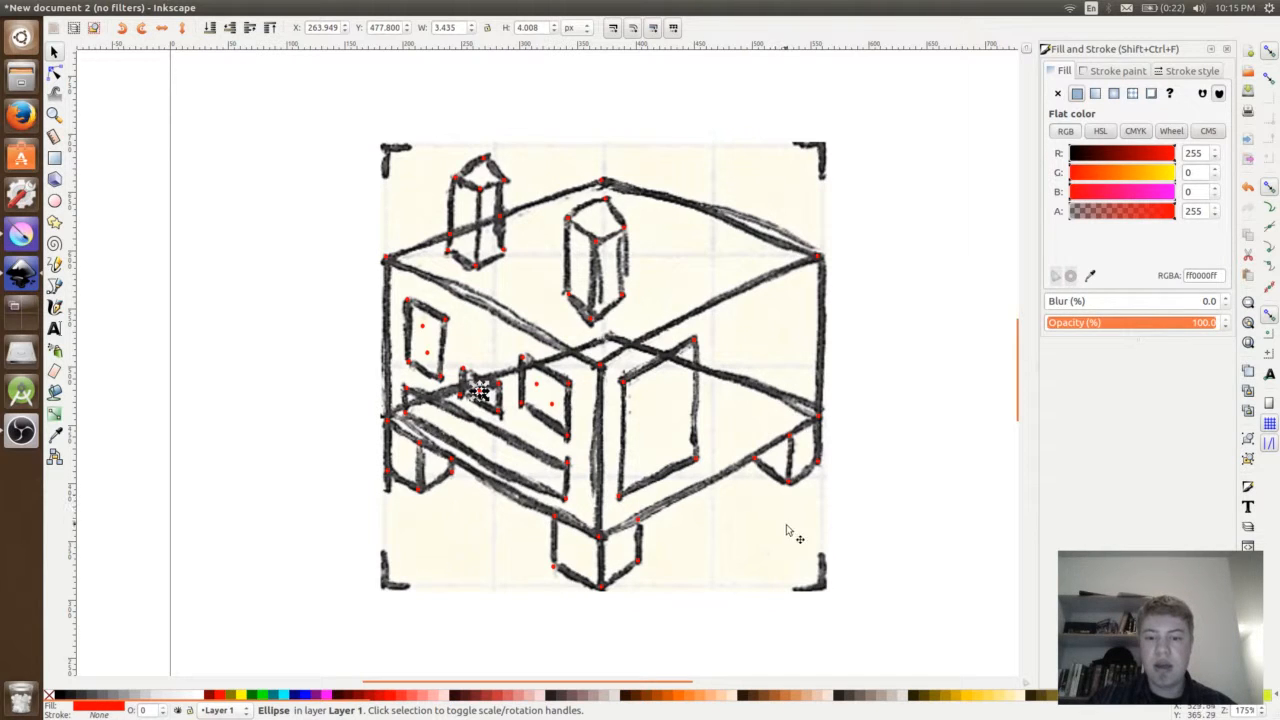
- Generate a Delaunay Triangulation from all the red dots with the Voronoi Diagram extension, using Page as the bounding box
mouse_move(848, 634)
left_mouse_down()
mouse_move(346, 223)
mouse_move(313, 158)
left_mouse_up()
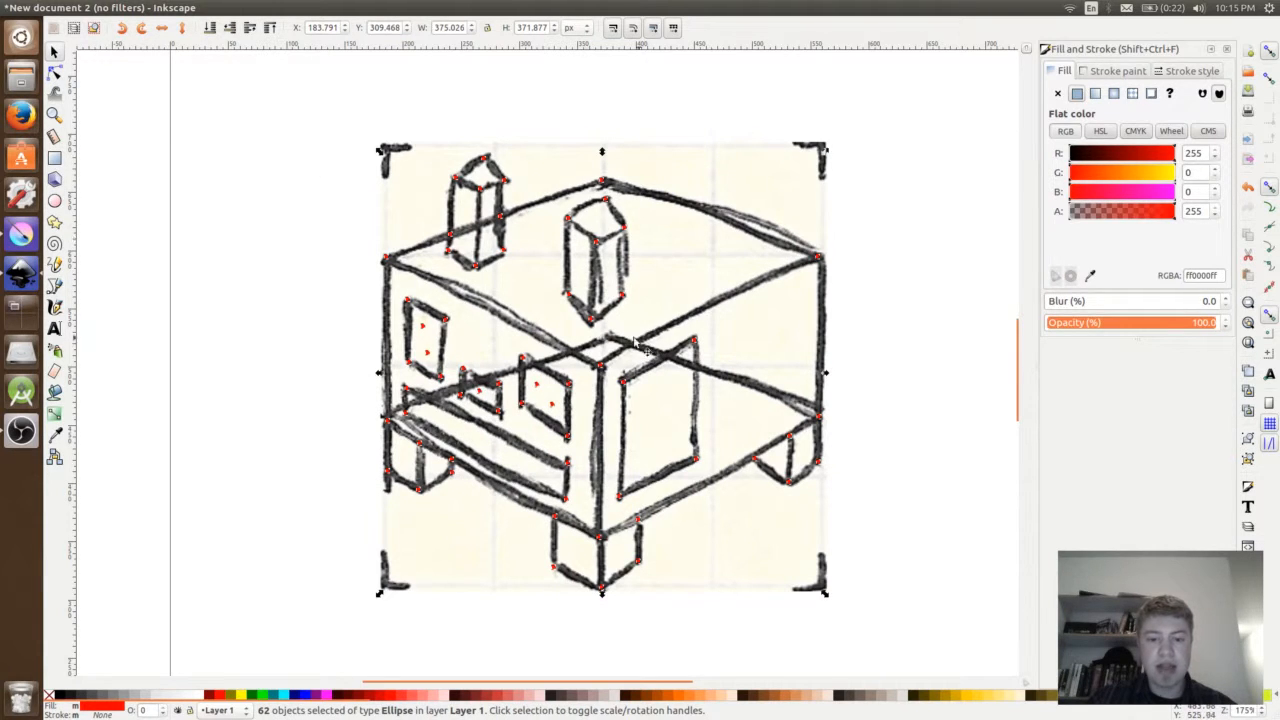
mouse_move(222, 12)
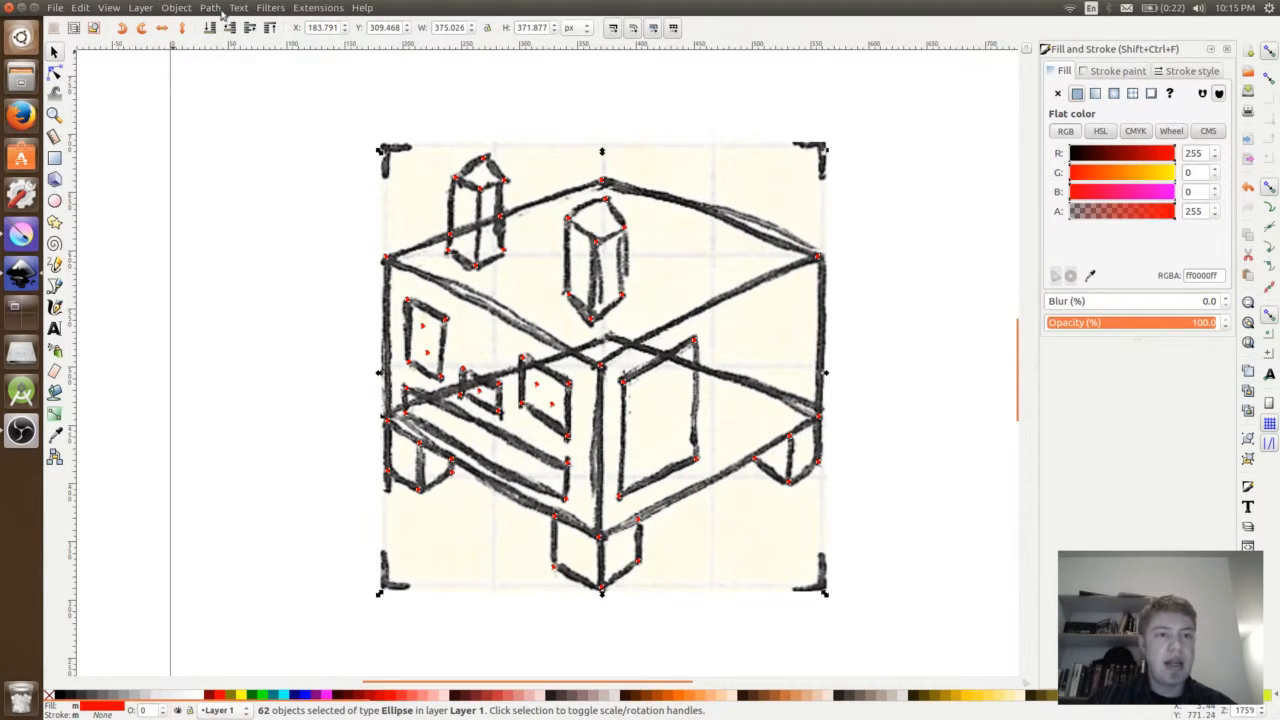
left_click(305, 9)
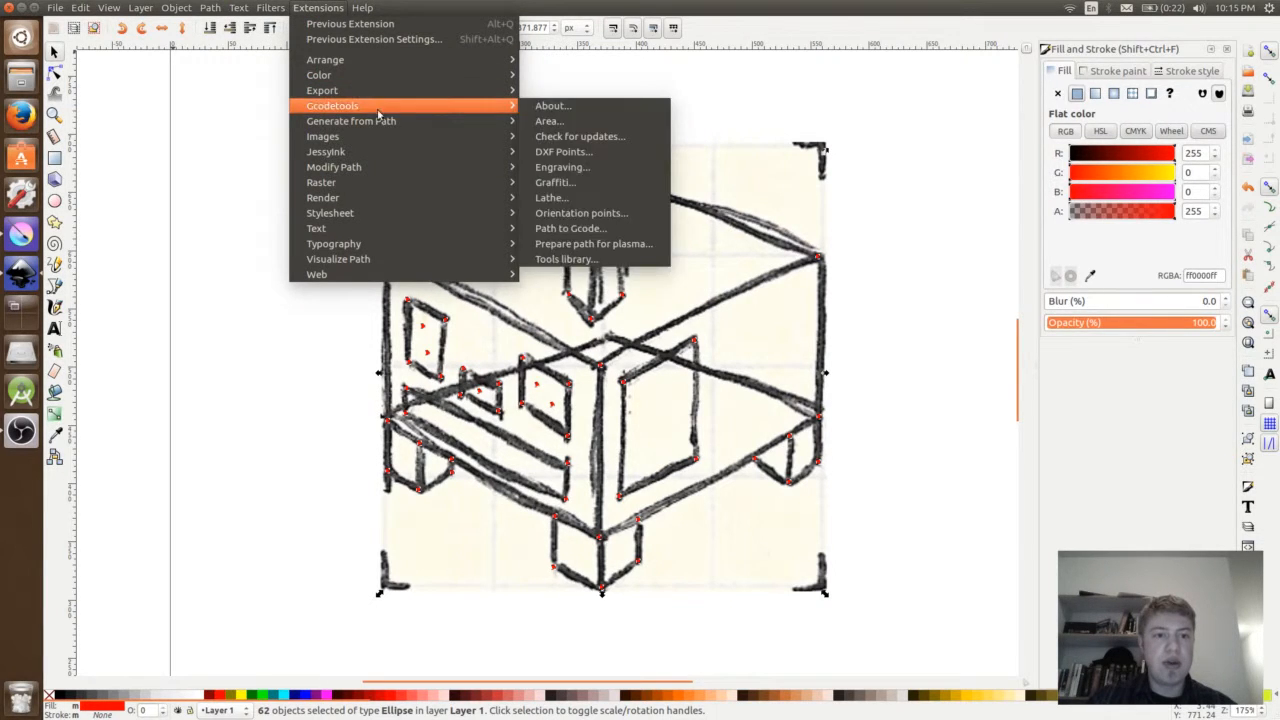
mouse_move(390, 122)
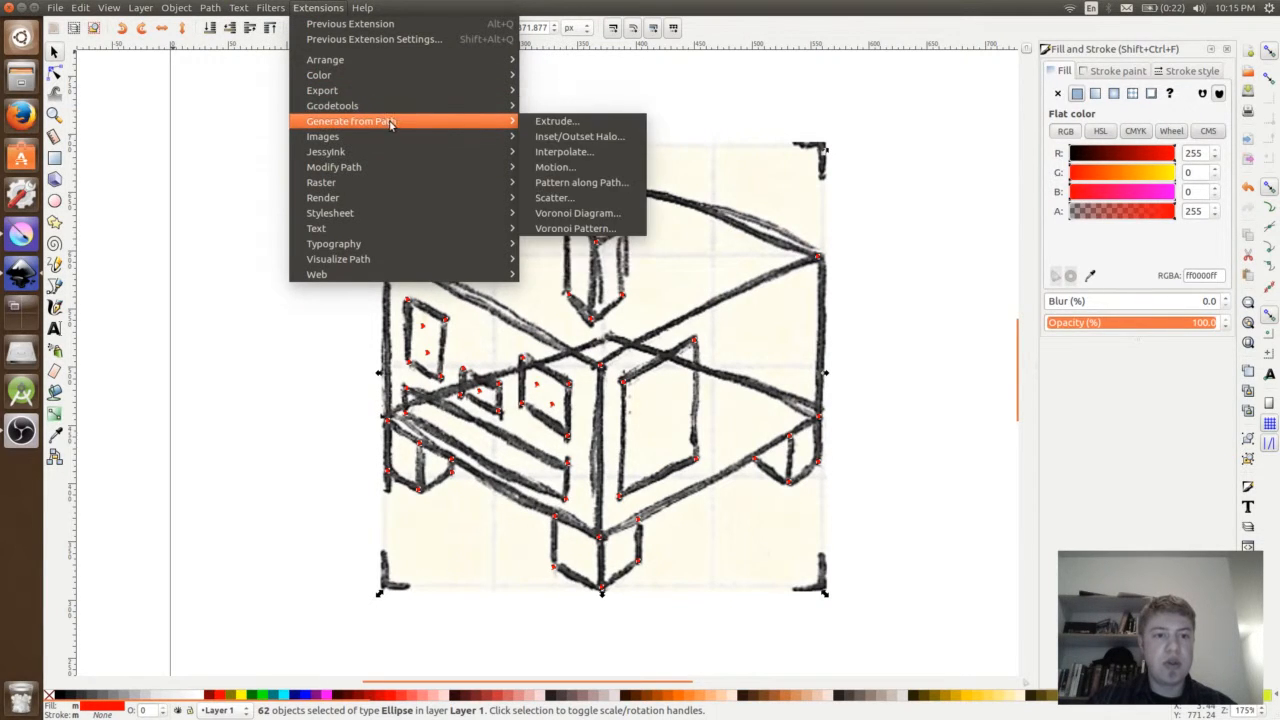
left_click(588, 216)
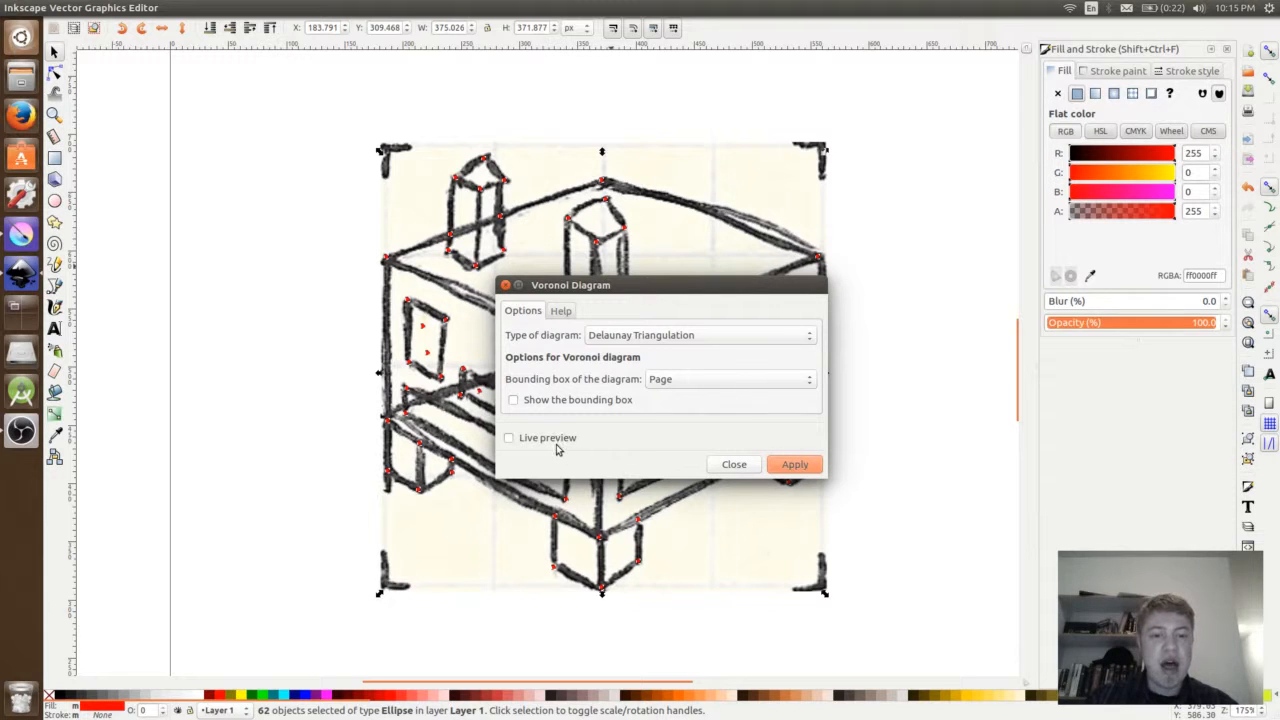
left_click(508, 438)
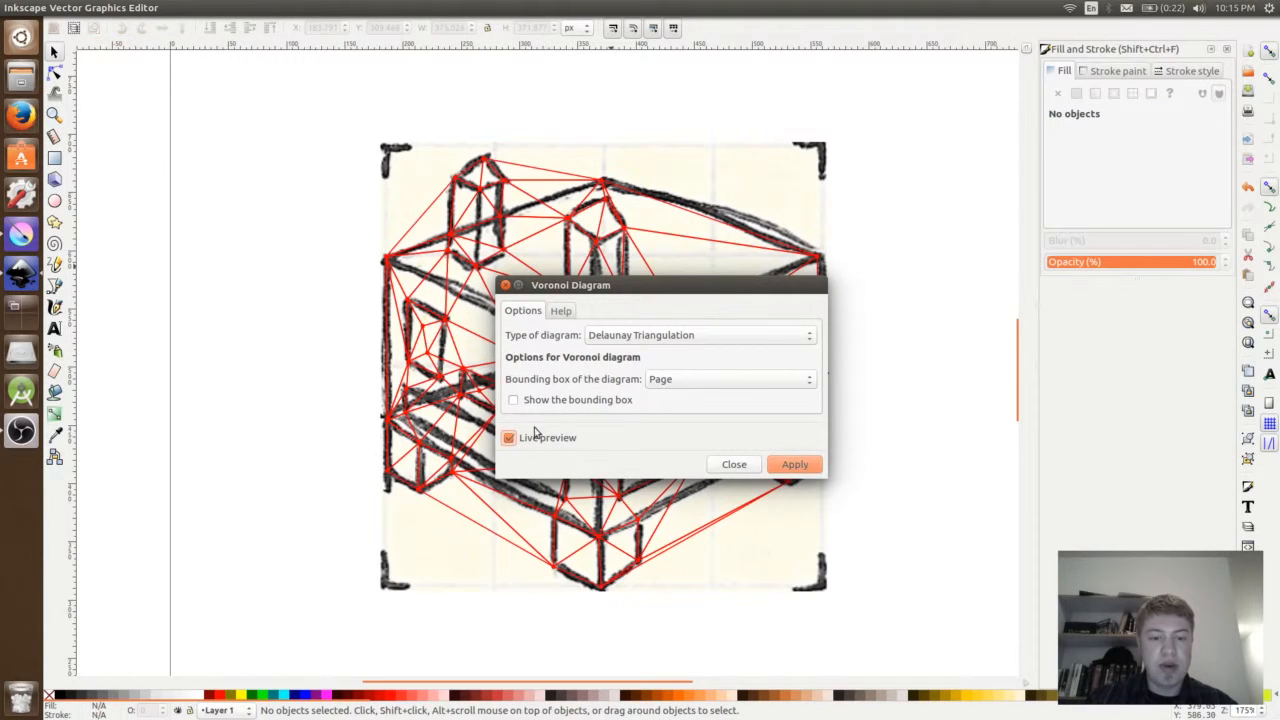
mouse_move(573, 294)
left_mouse_down()
mouse_move(767, 292)
mouse_move(941, 255)
mouse_move(913, 292)
left_mouse_up()
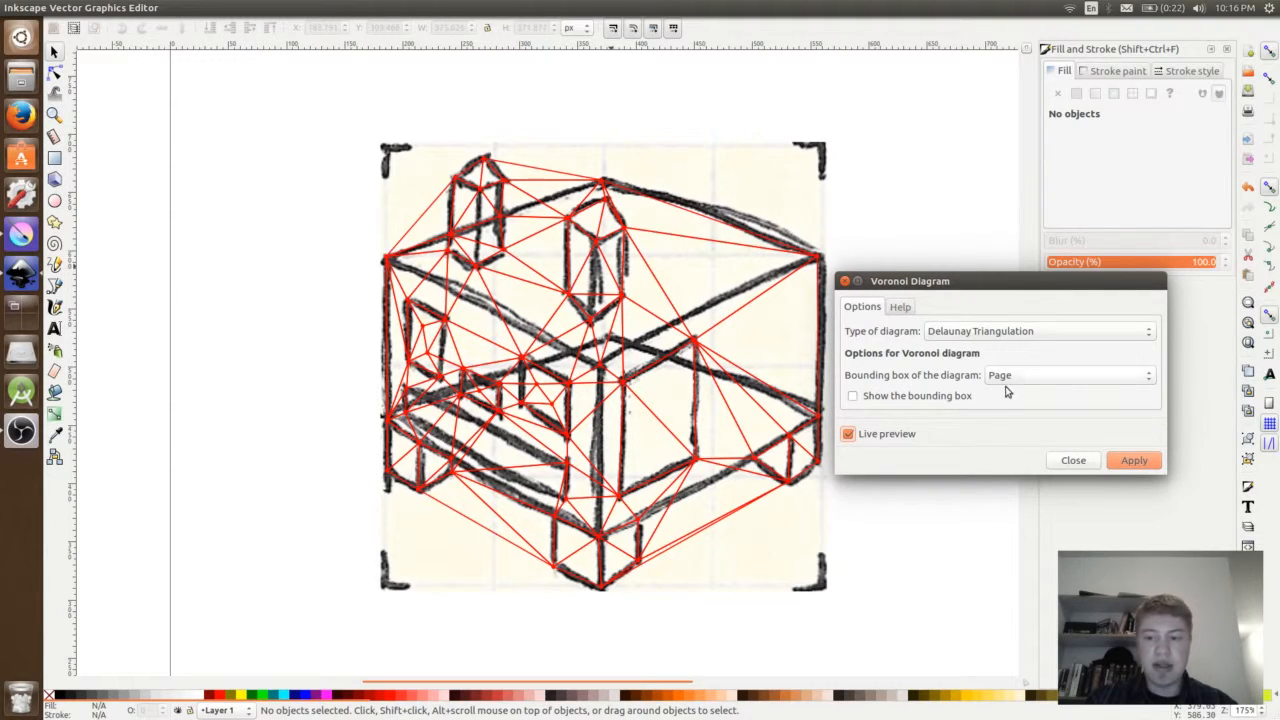
left_click(1120, 463)
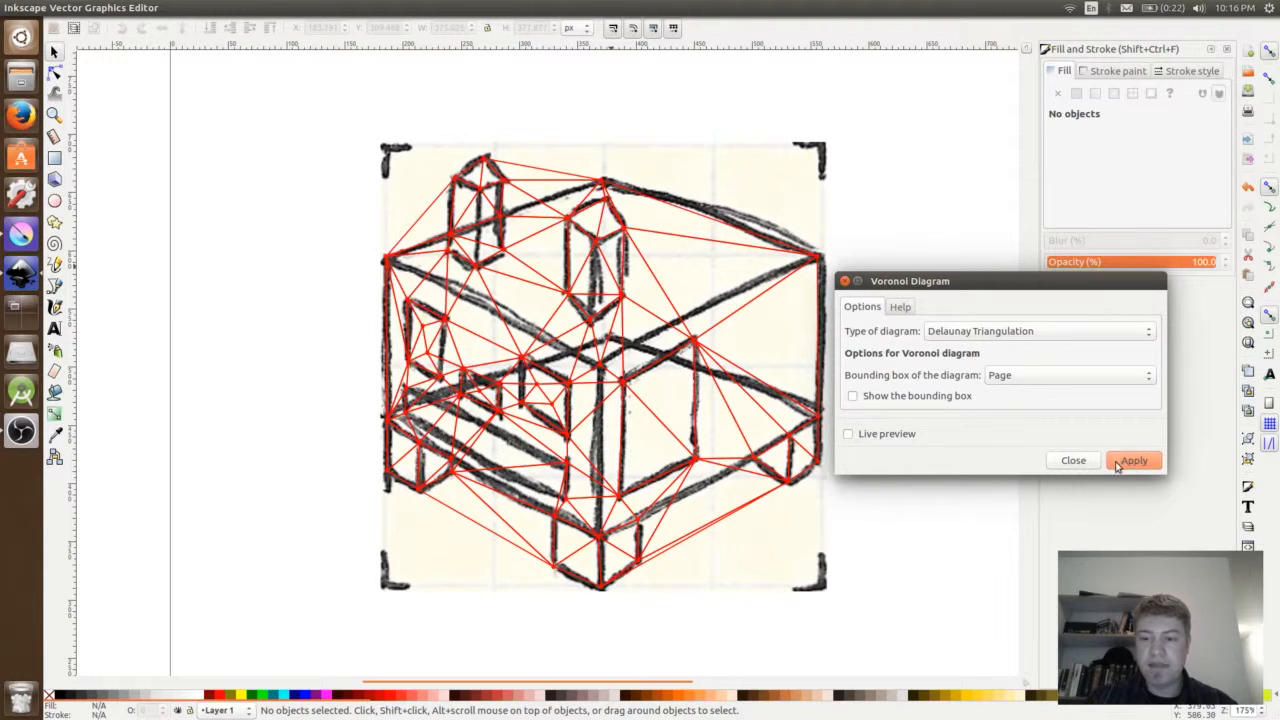
left_click(1085, 461)
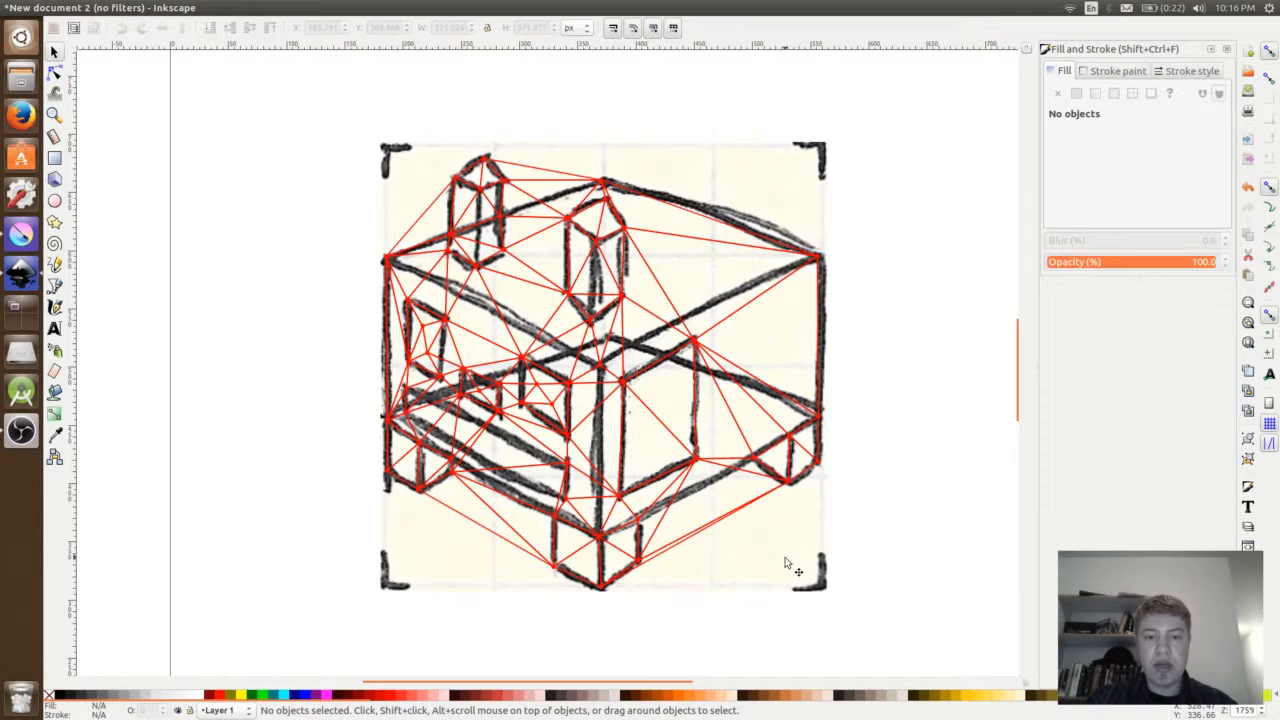
- Move the triangulated mesh off the sketch and delete all the red dots
left_click(673, 312)
mouse_move(686, 290)
left_mouse_down()
mouse_move(777, 194)
mouse_move(805, 190)
mouse_move(516, 185)
mouse_move(200, 223)
mouse_move(207, 246)
left_mouse_up()
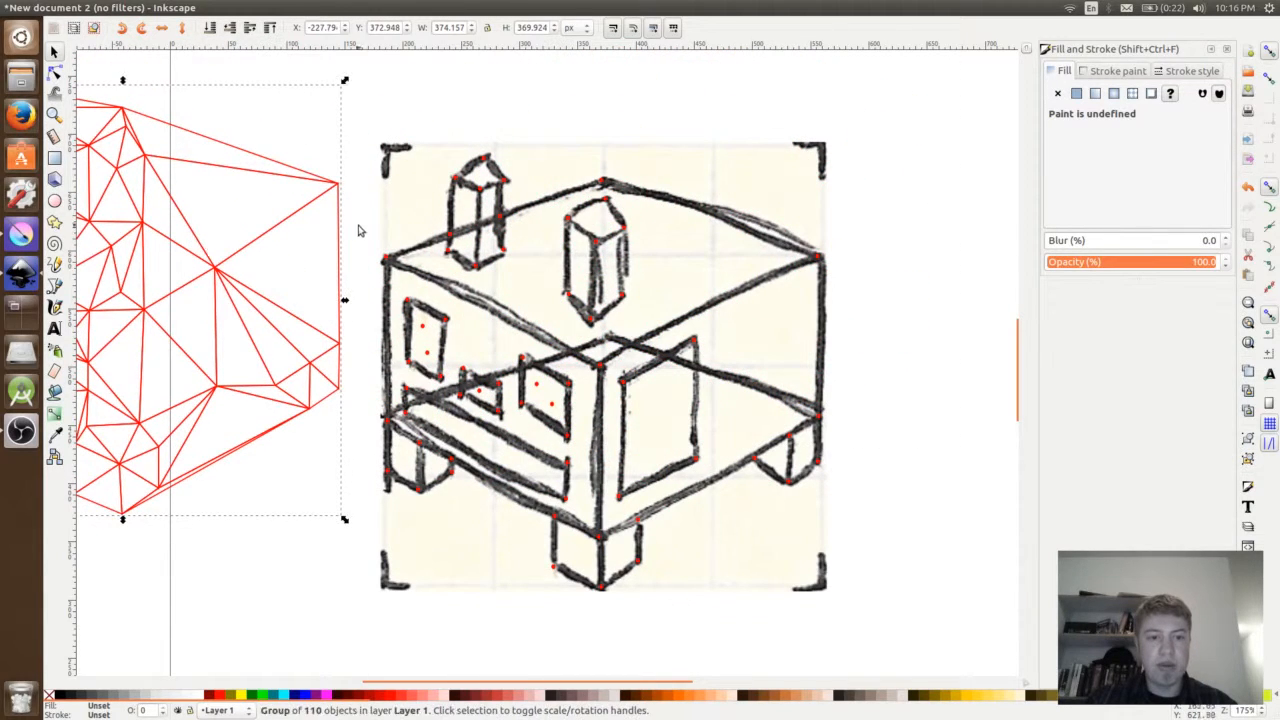
mouse_move(371, 150)
left_mouse_down()
mouse_move(920, 663)
mouse_move(923, 632)
left_mouse_up()
key("Delete")
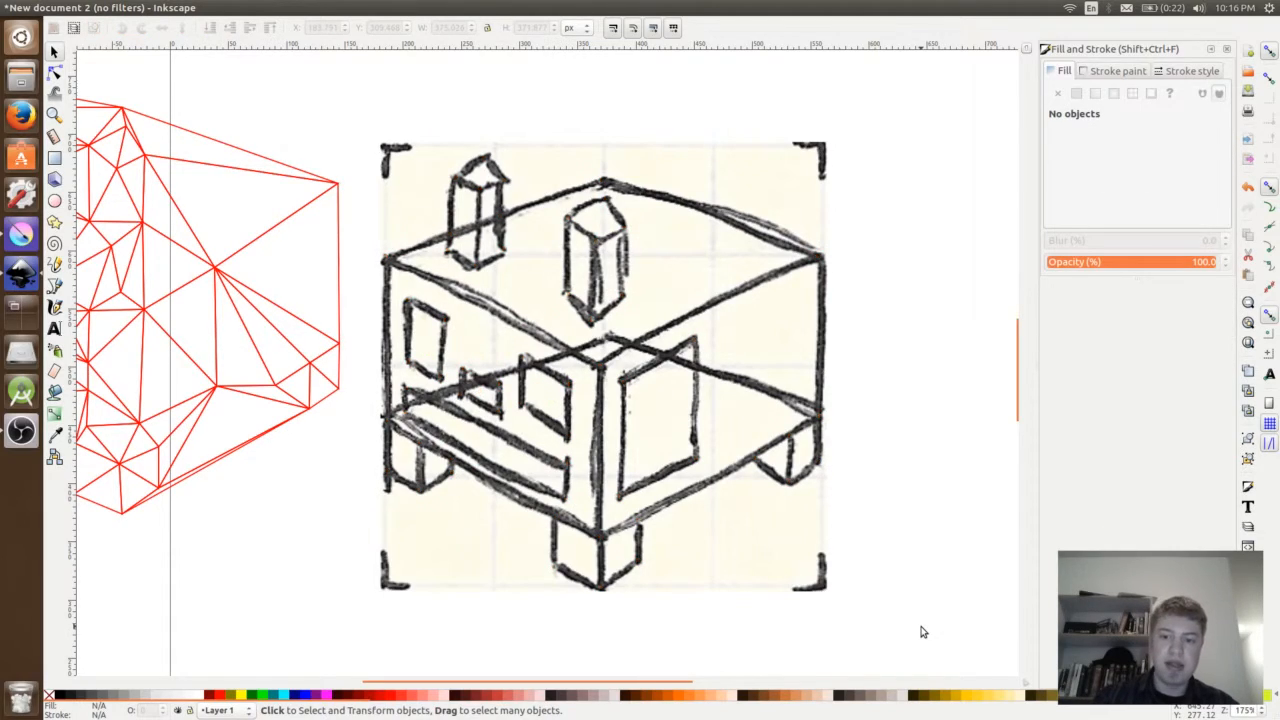
- Move the triangulated mesh back over the sketch and ungroup it into separate triangles
mouse_move(225, 279)
left_mouse_down()
mouse_move(455, 335)
mouse_move(756, 376)
mouse_move(699, 348)
left_mouse_up()
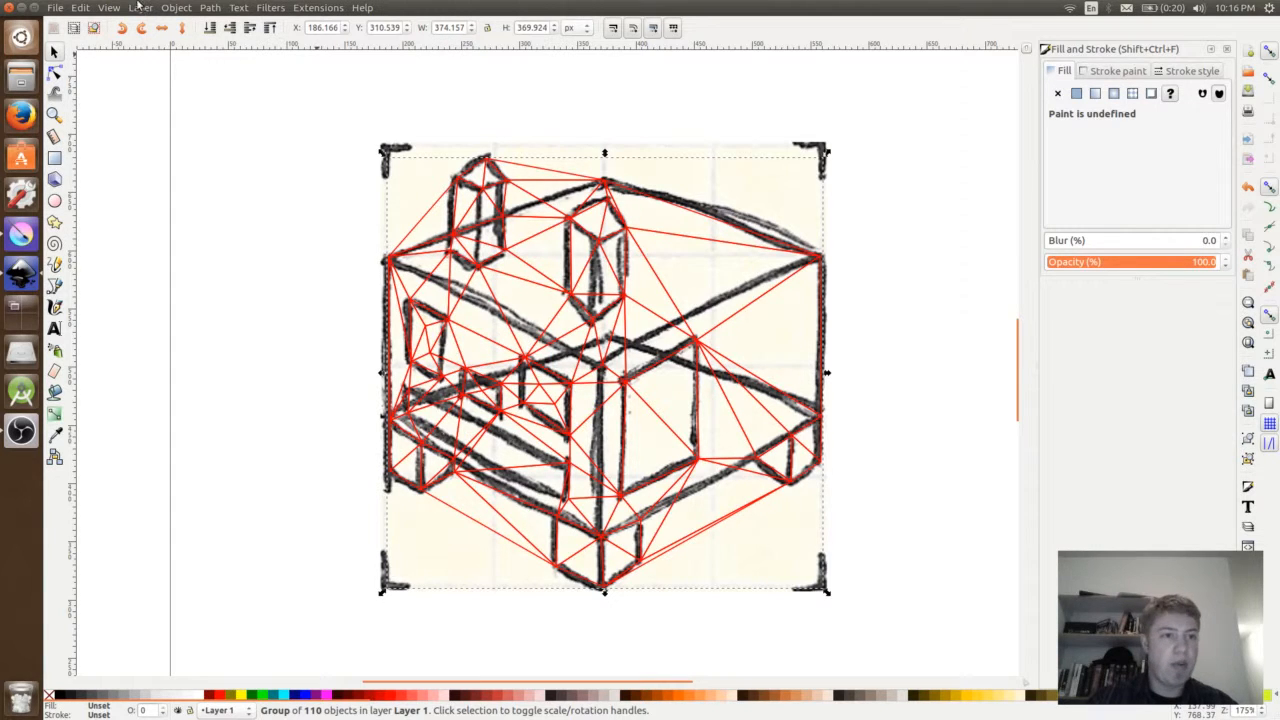
left_click(140, 8)
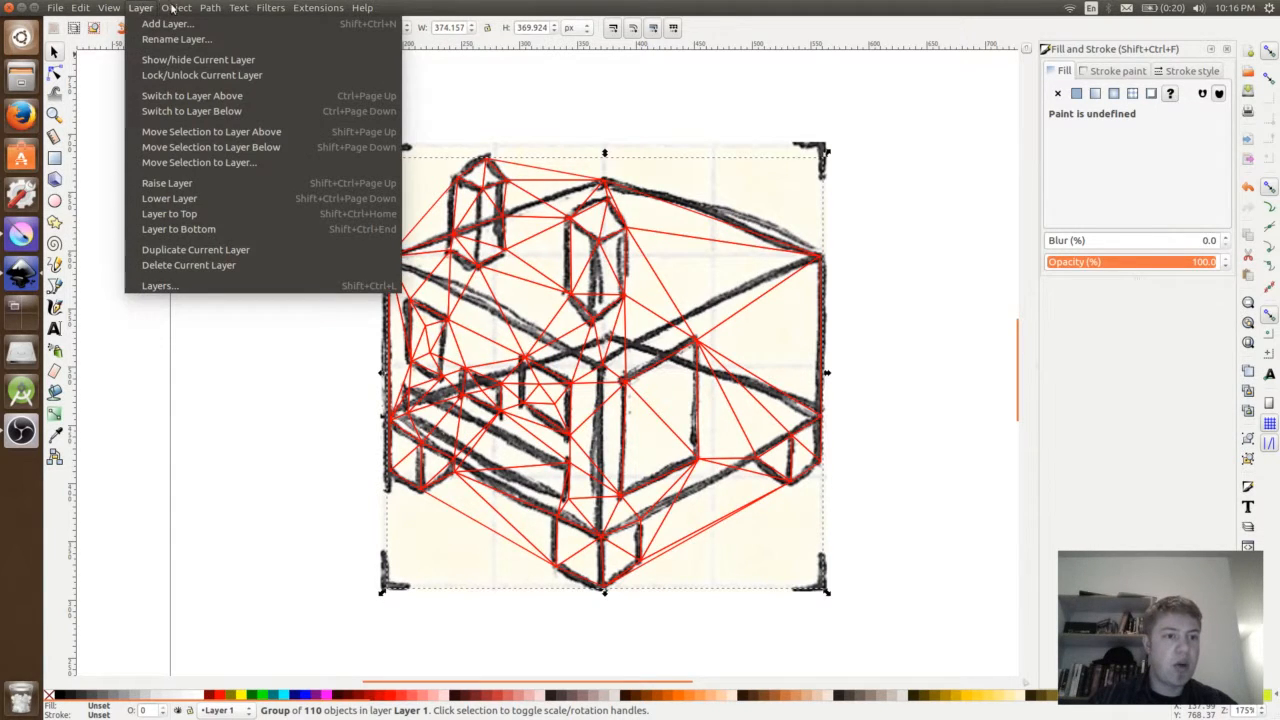
mouse_move(178, 8)
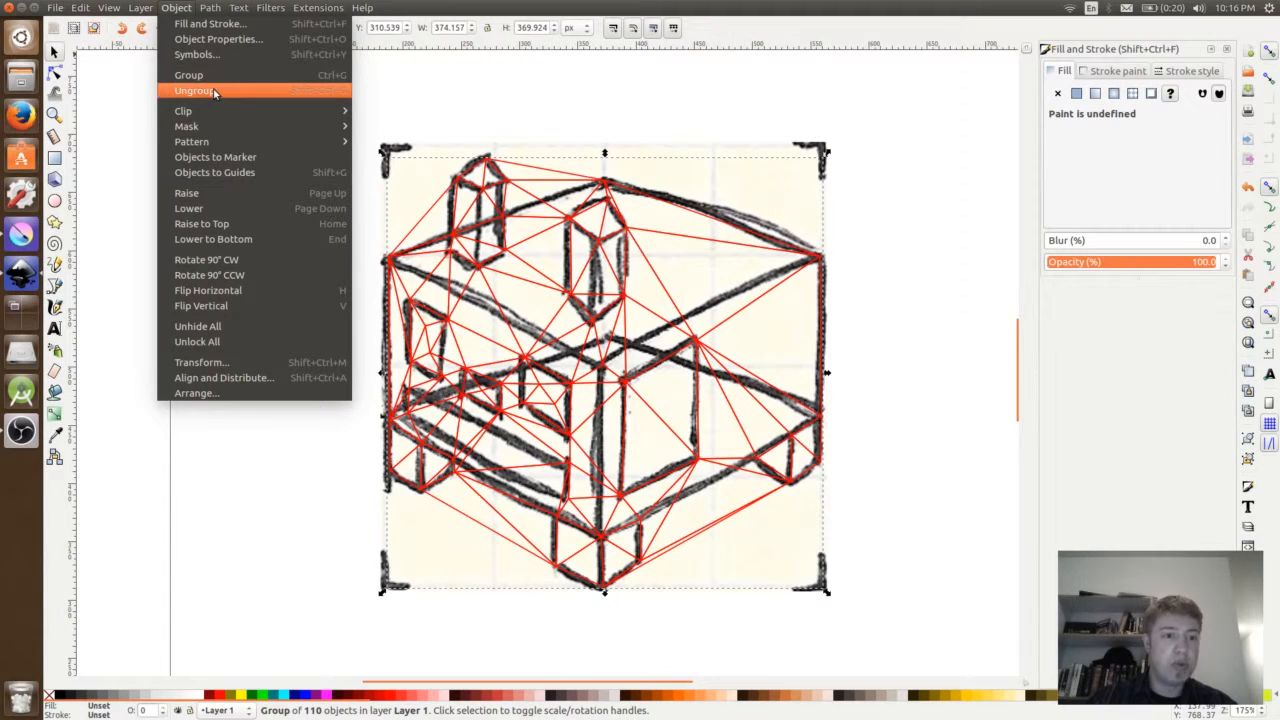
left_click(214, 92)
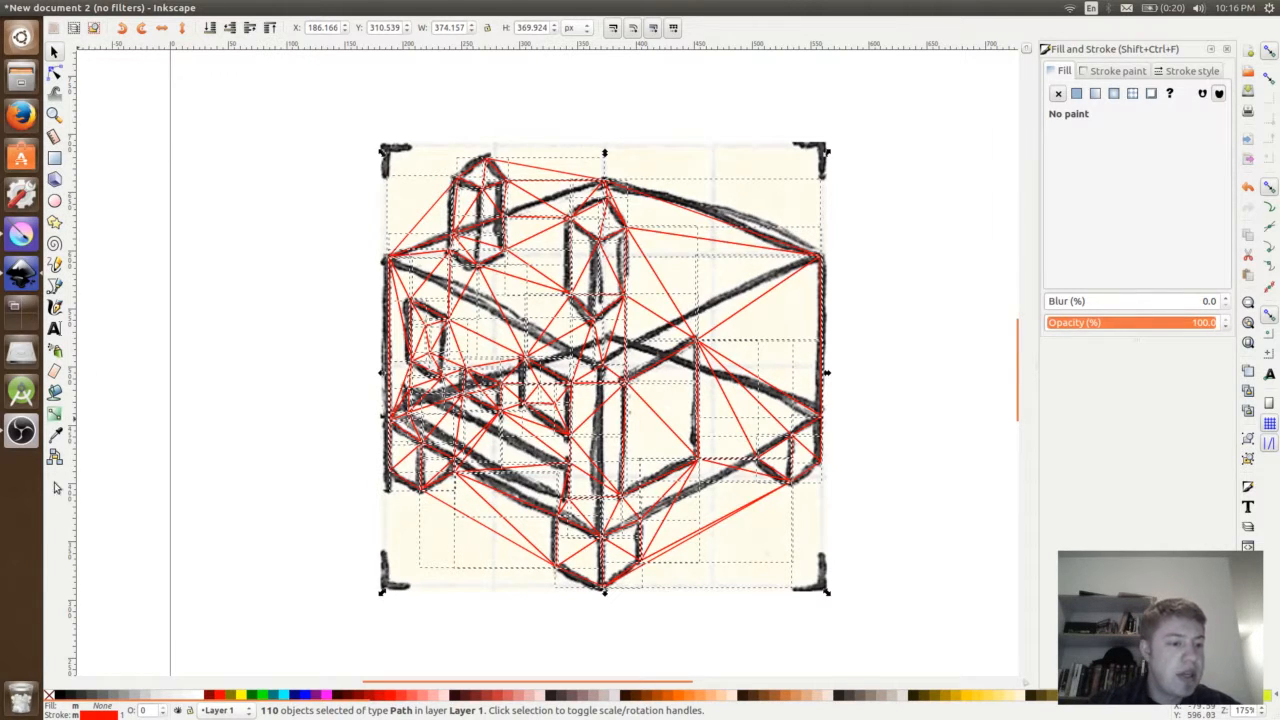
- Deselect the triangles, activate the Dropper tool and cycle the selection to the triangle at the top of the left chimney
left_click(56, 440)
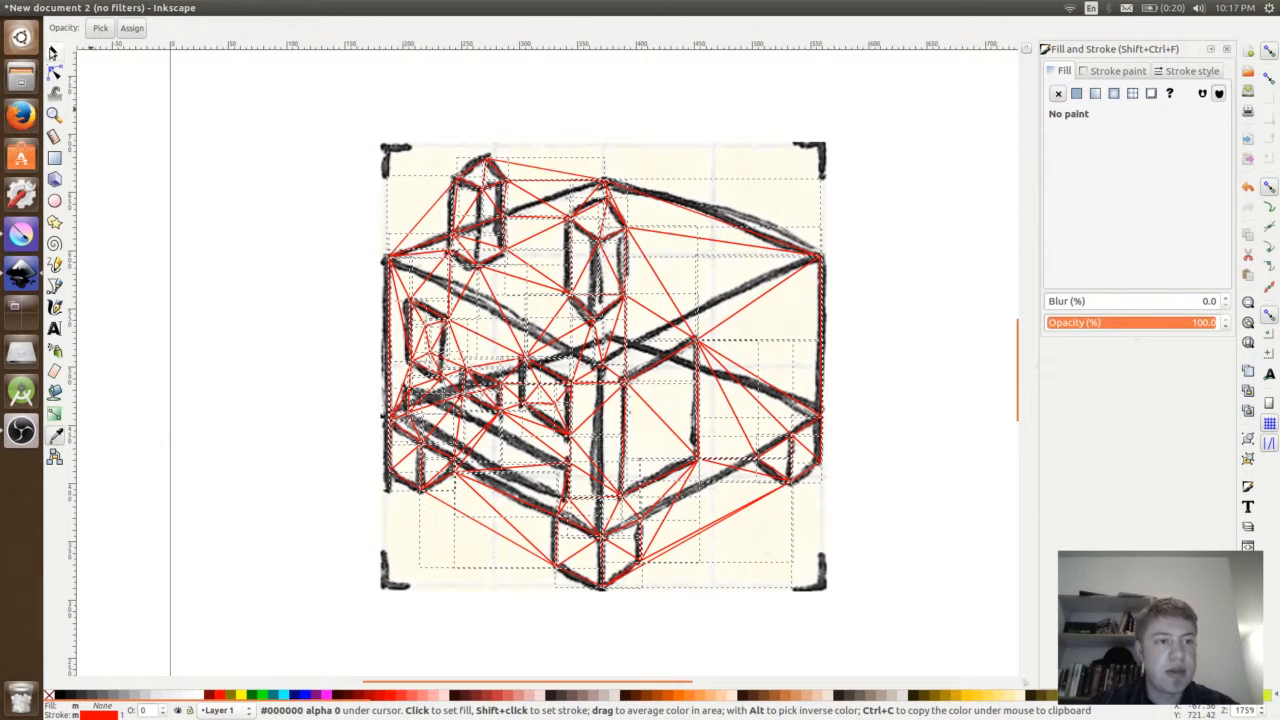
left_click(54, 51)
left_click(268, 184)
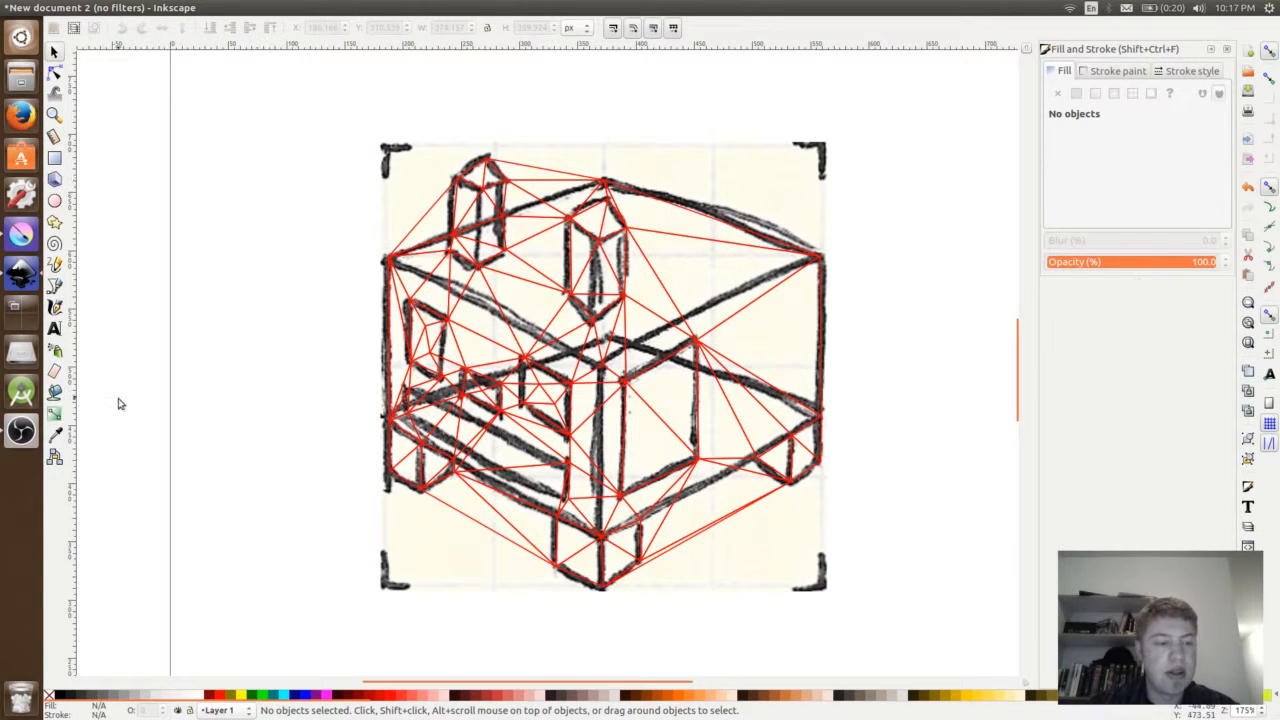
left_click(54, 435)
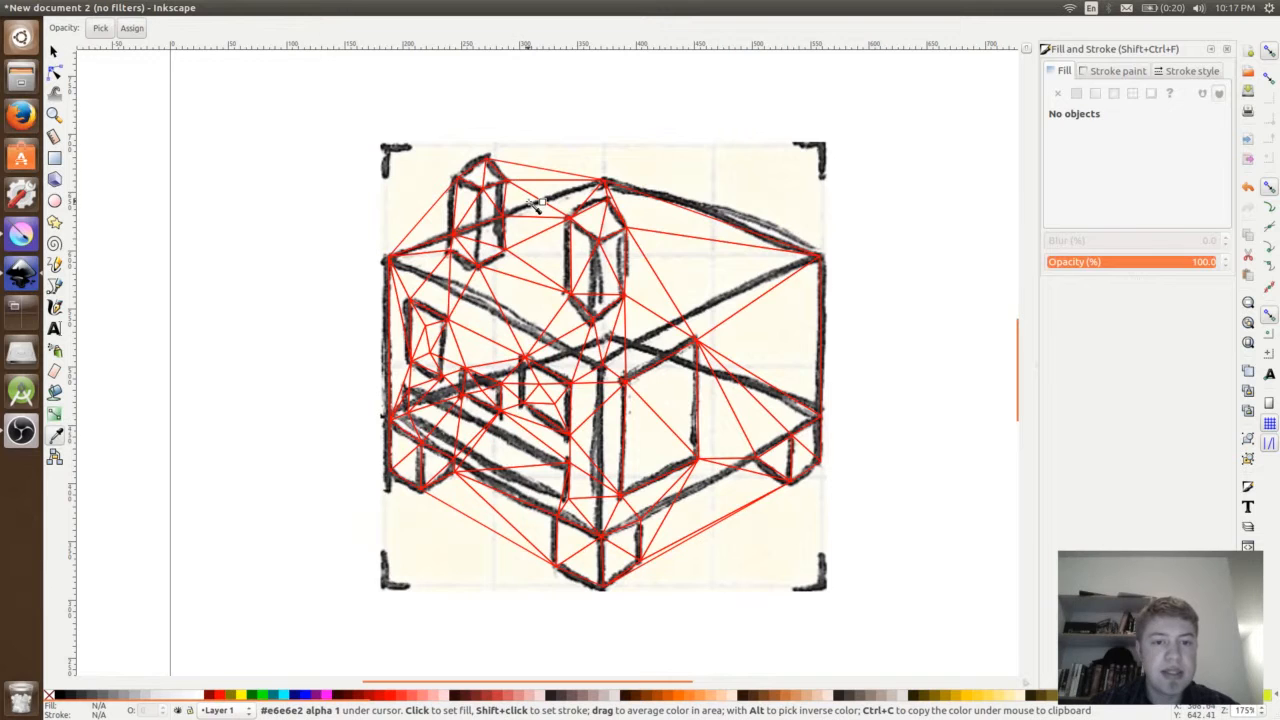
key("Tab")
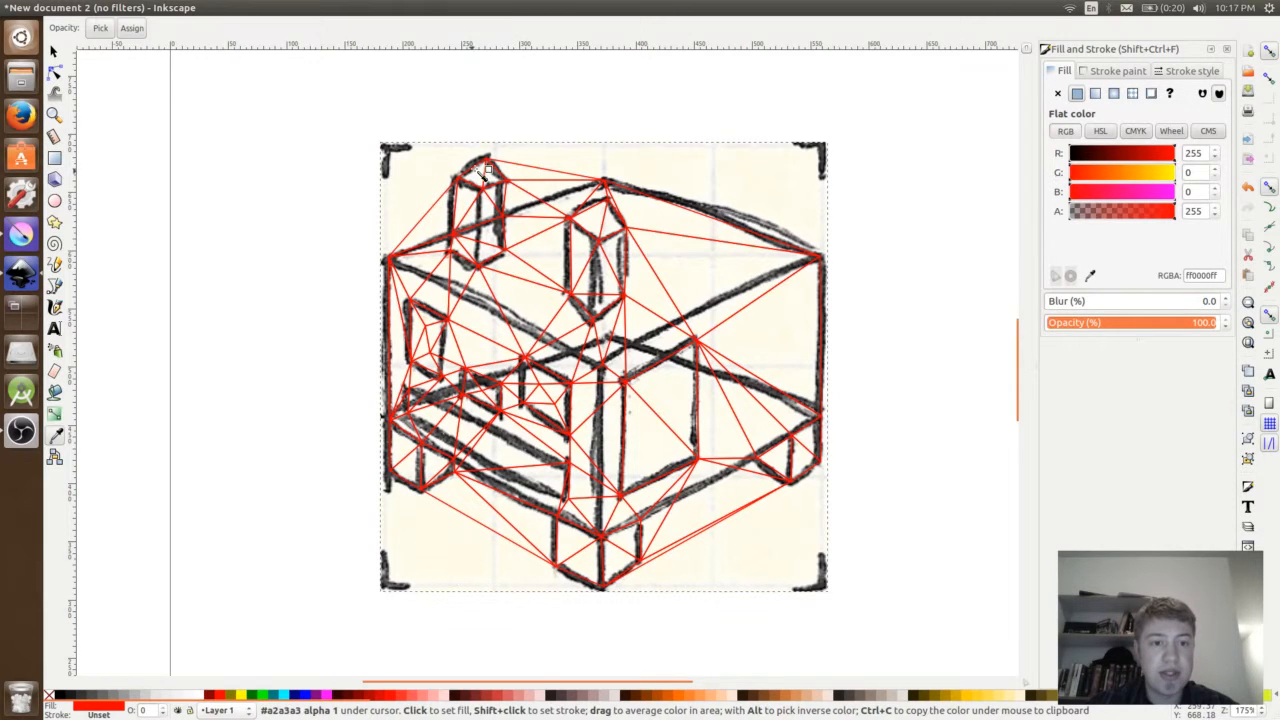
key("Tab")
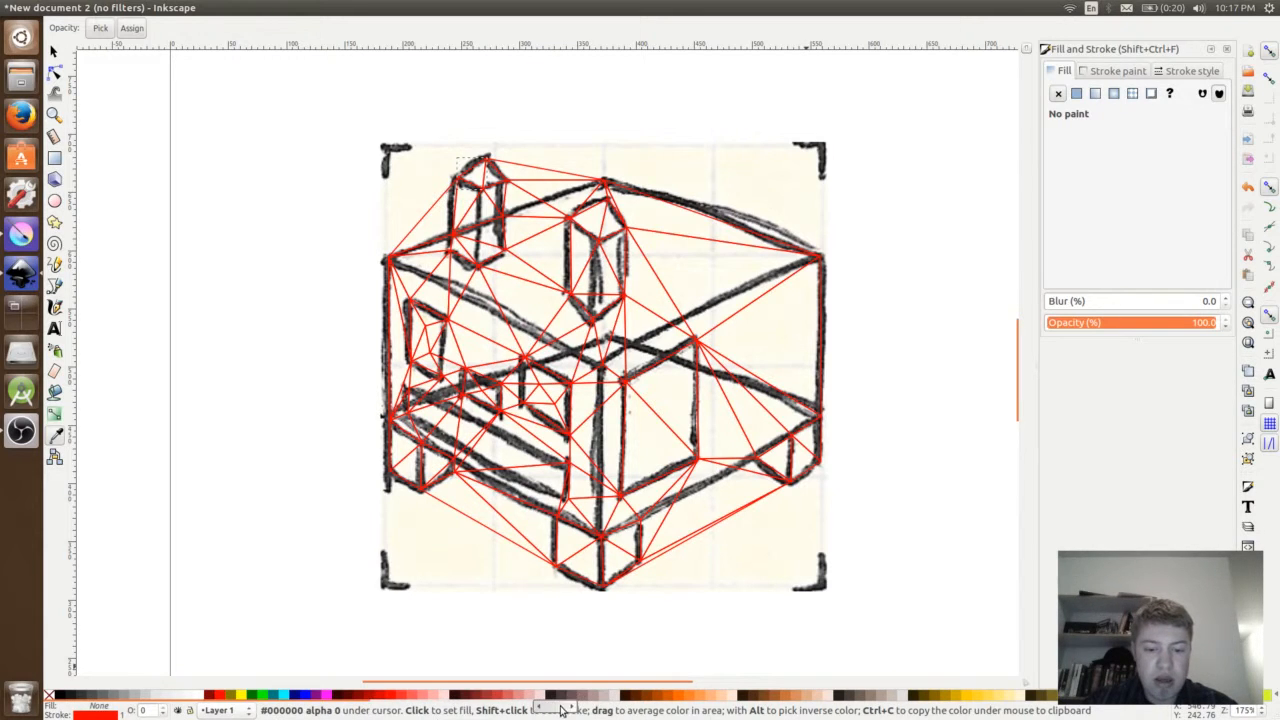
left_click_drag(560, 707, 781, 703)
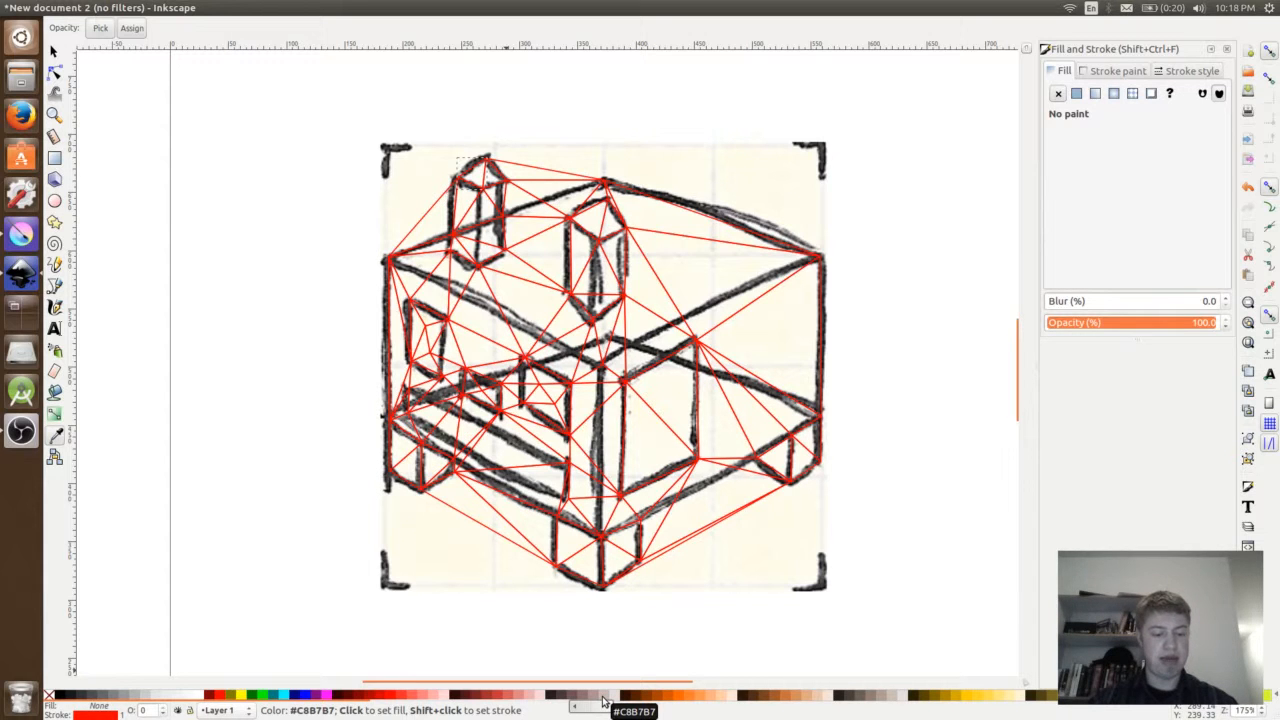
key("super+w")
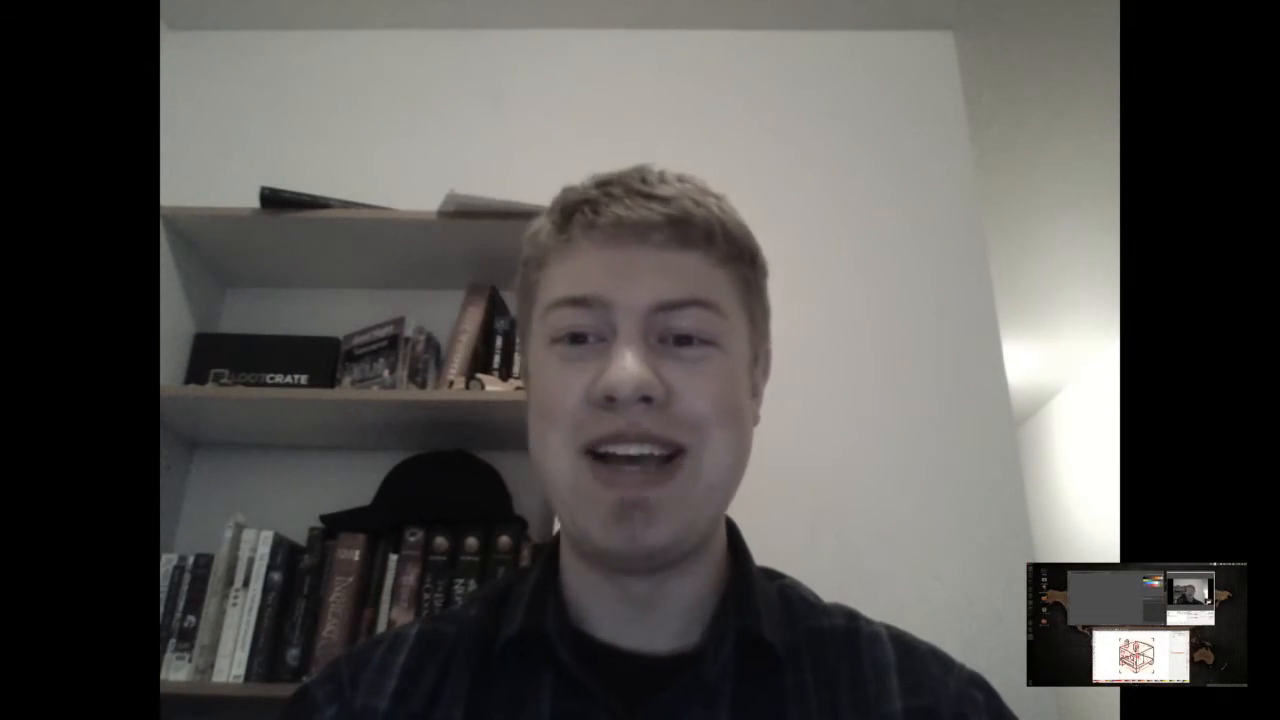
key("super+w")
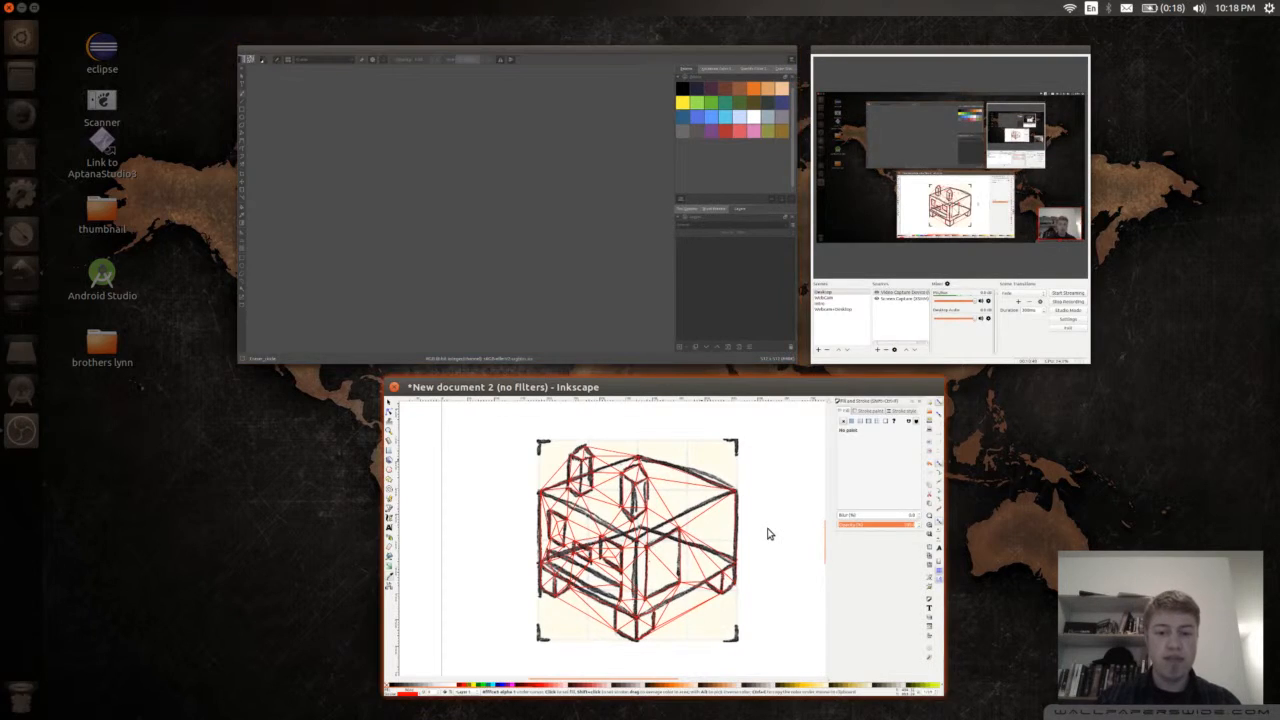
left_click(768, 533)
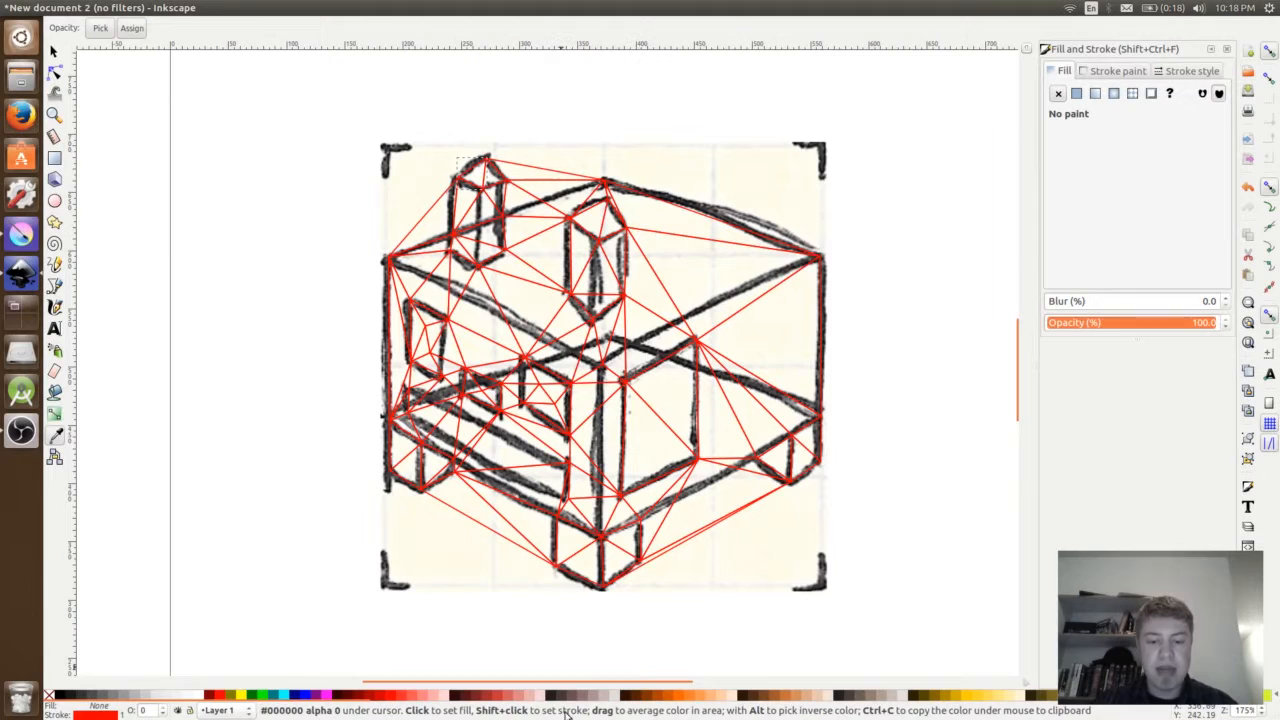
- Fill the left chimney's top triangle with a dark greyish brown and the next triangle with the lighter #AC9393
left_click(585, 700)
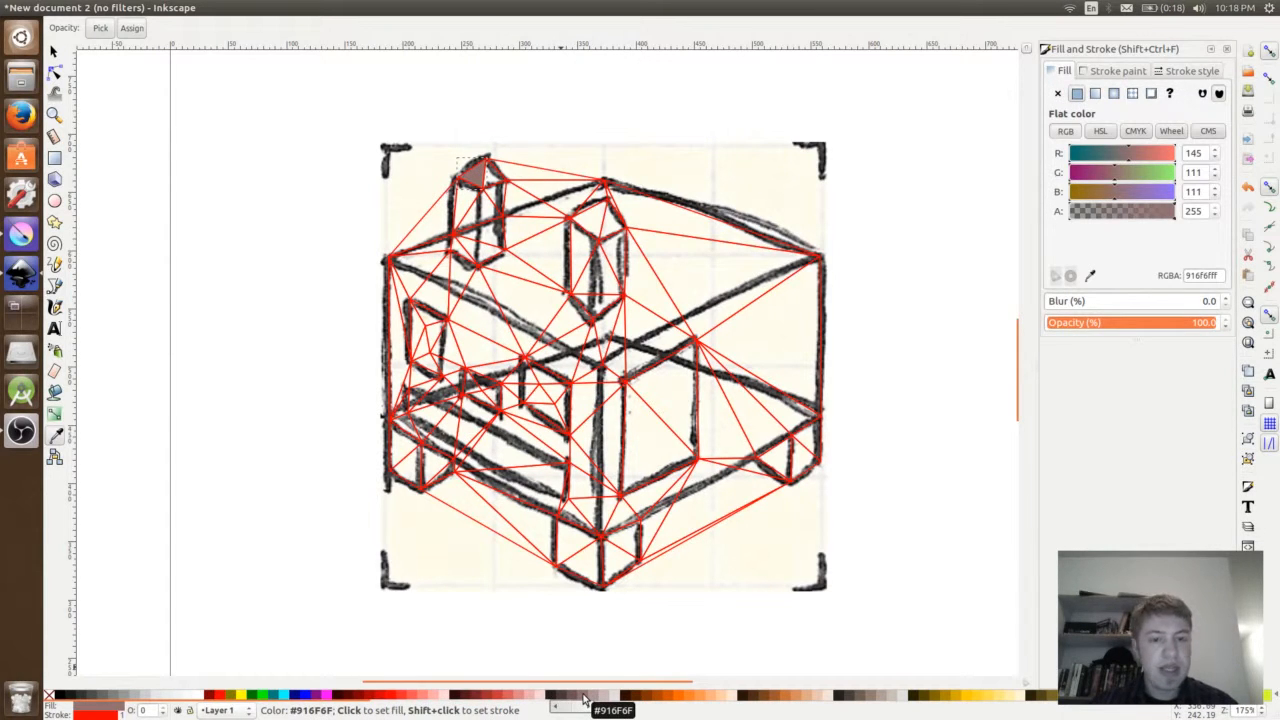
key("Tab")
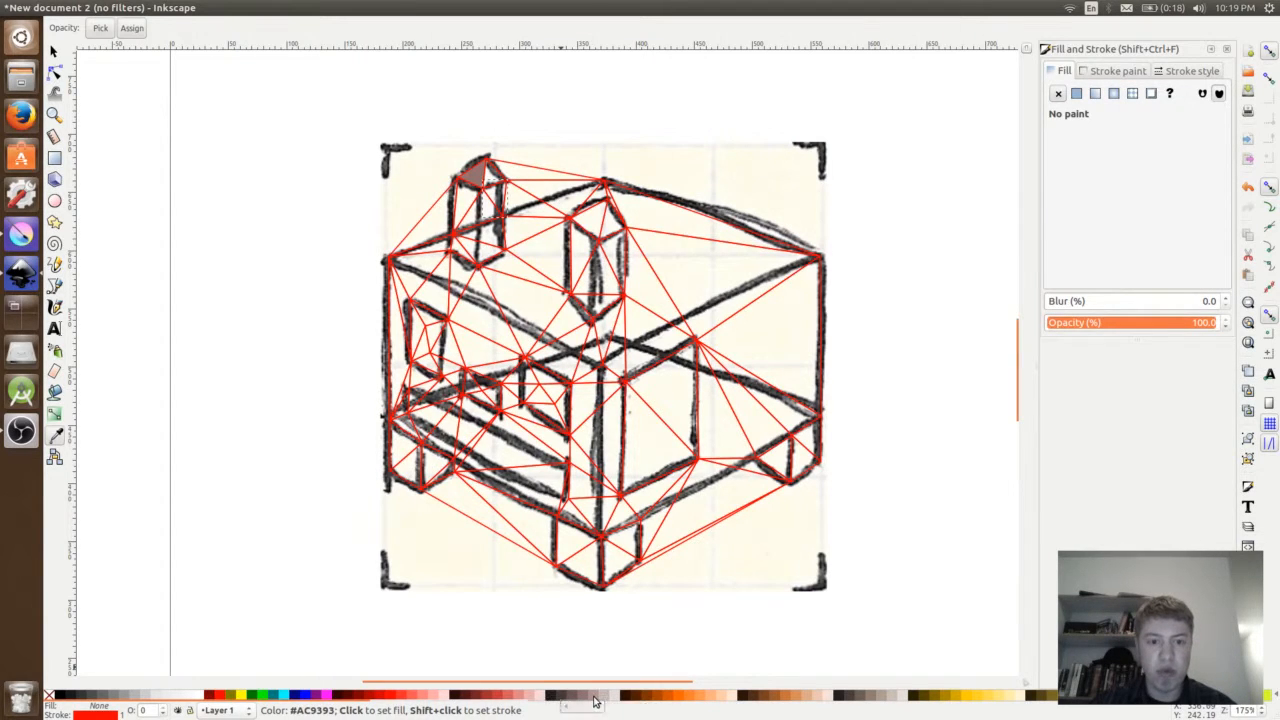
left_click(596, 697)
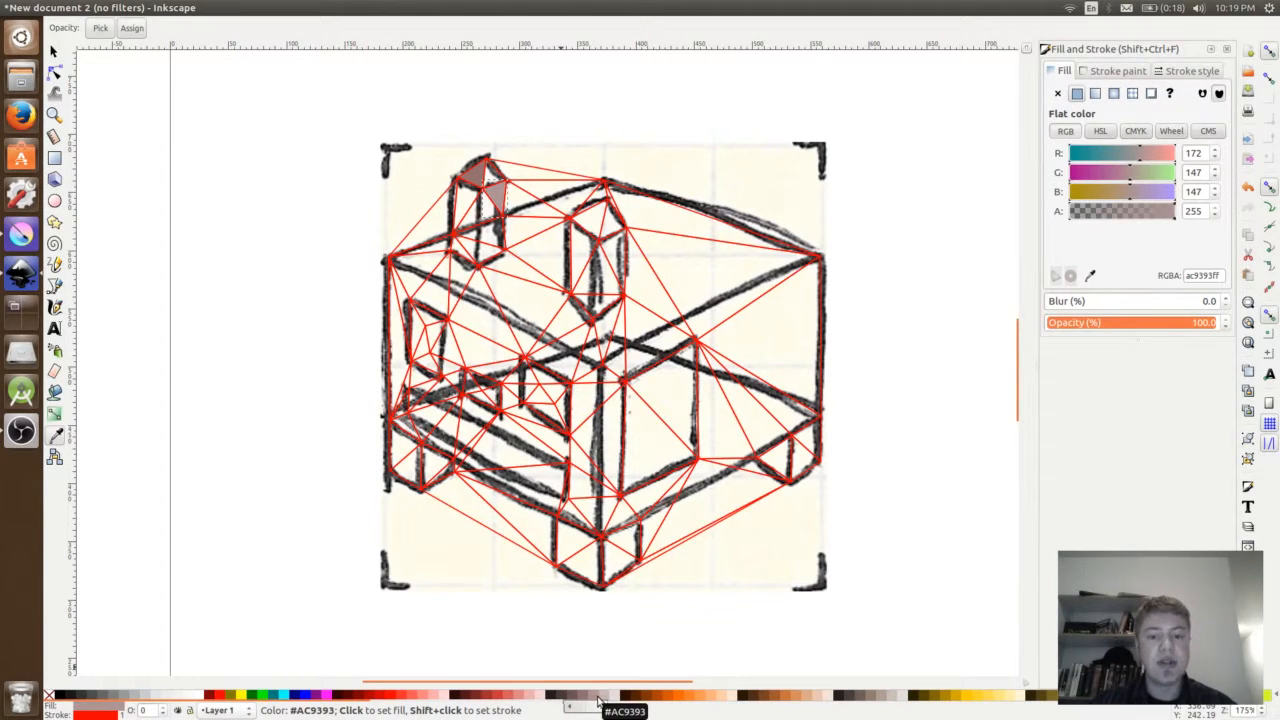
- Lighten the left chimney's second triangle to #C8B7B7 and fill the roof triangle at the right chimney's tip with orange #D38D5F
left_click(604, 697)
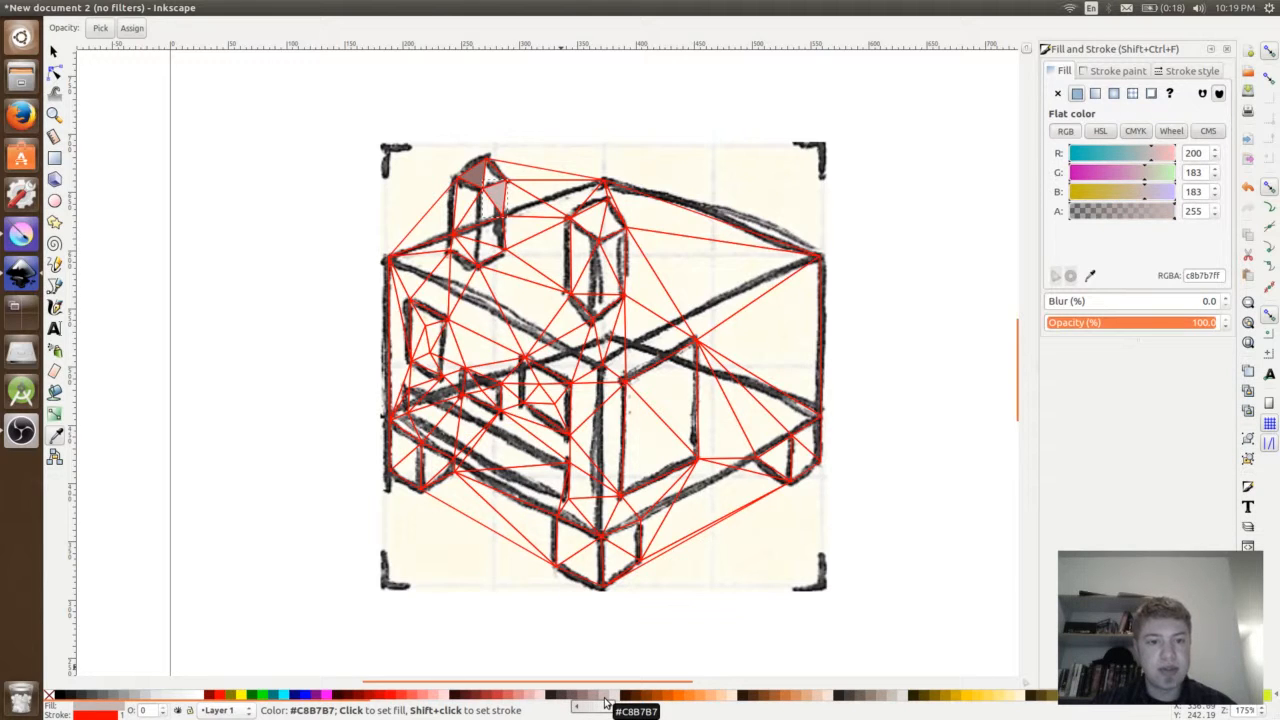
key("Tab")
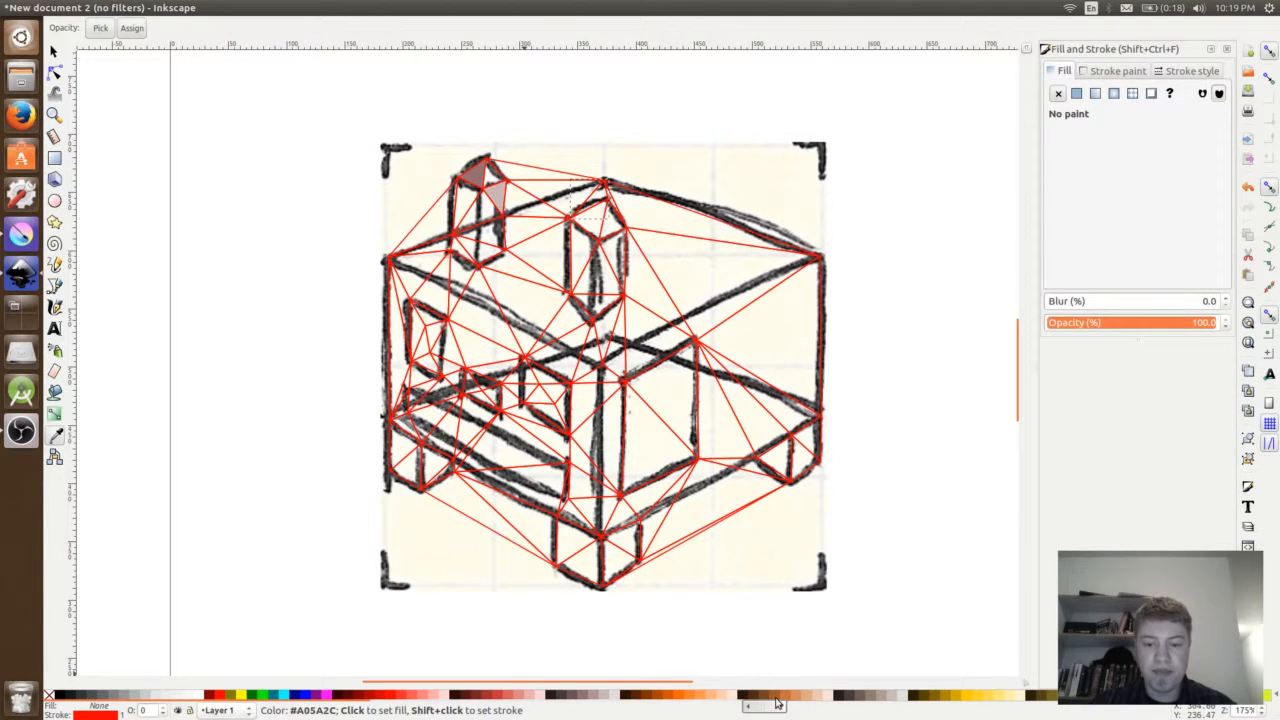
left_click(777, 704)
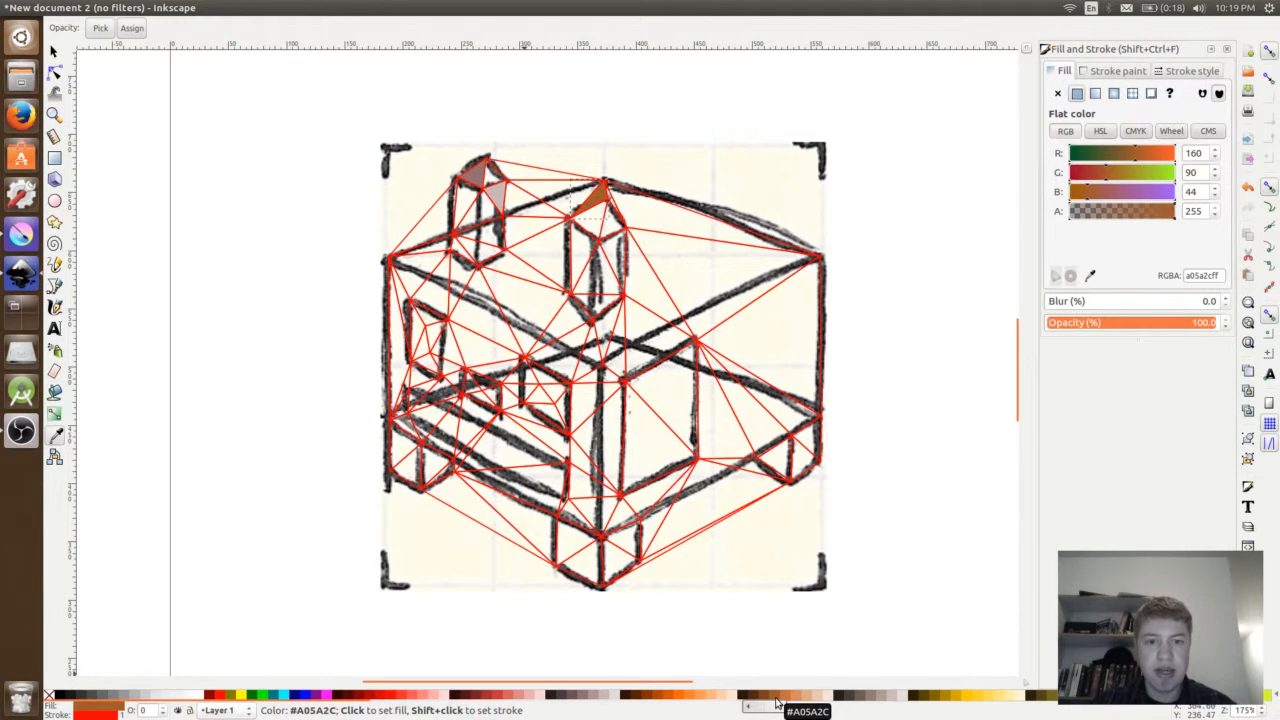
left_click(789, 702)
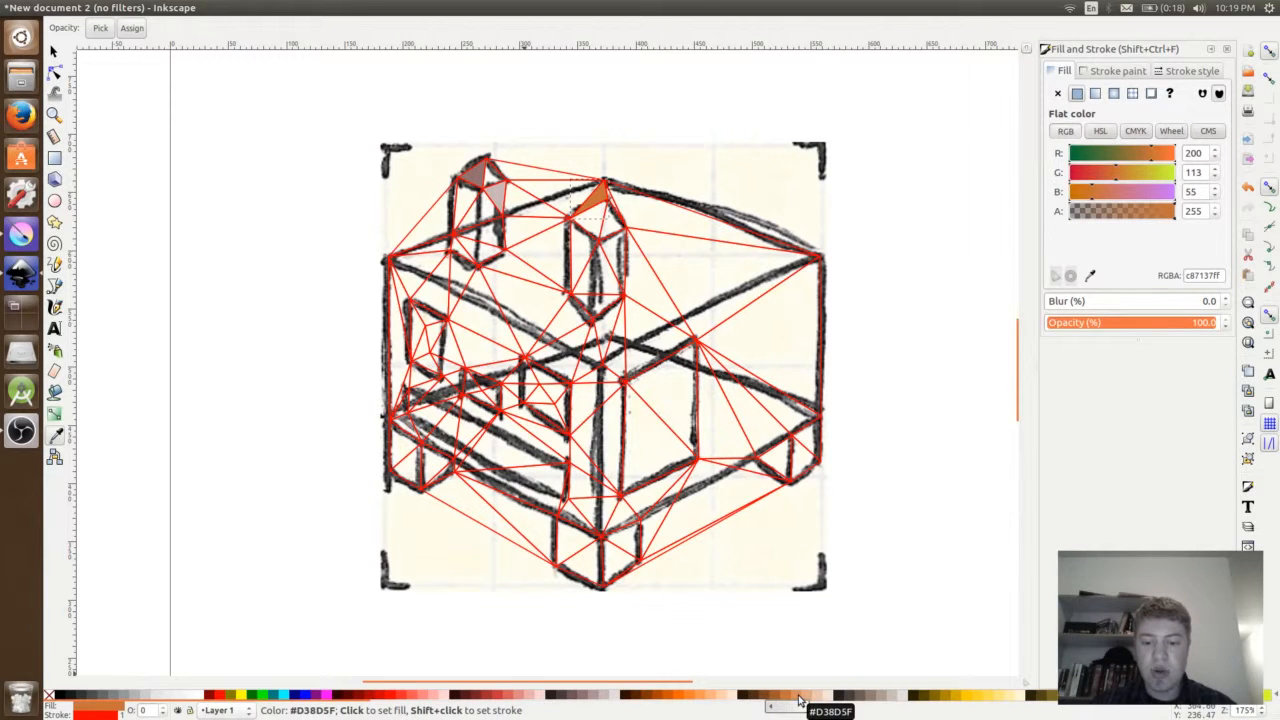
left_click(799, 700)
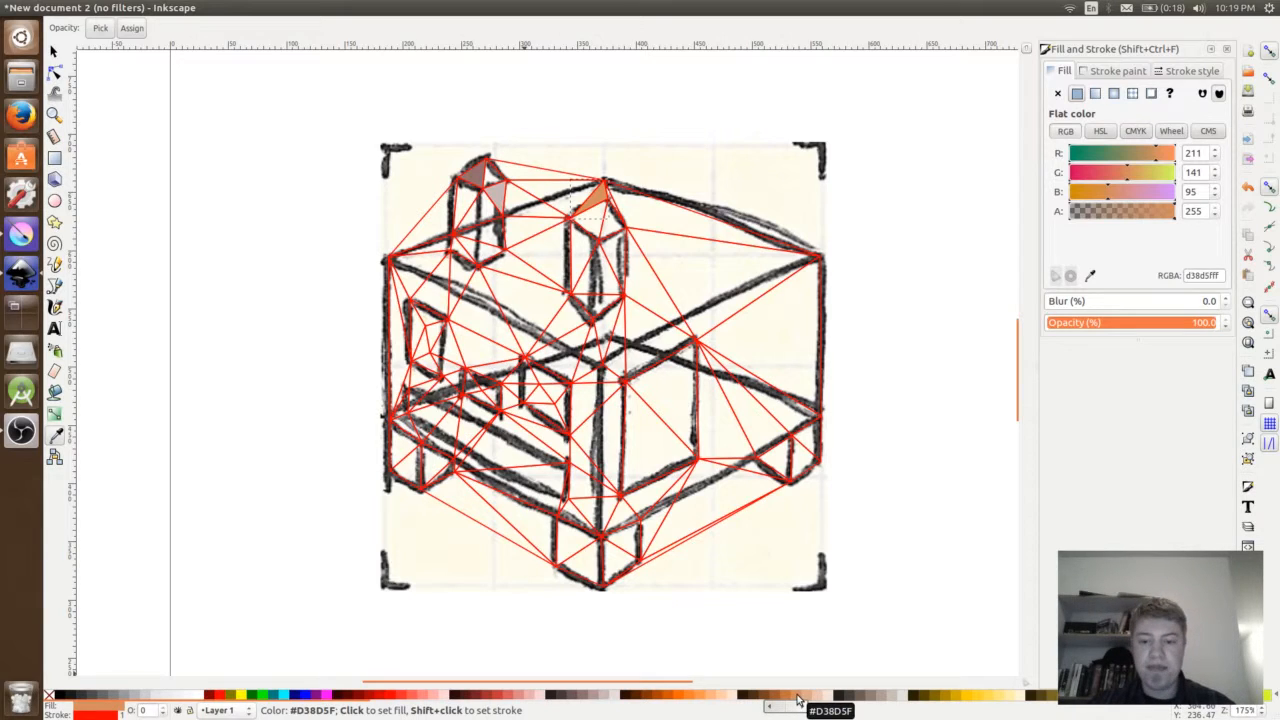
- Fill the triangle on the left chimney's left face with the dark greyish brown #6C5353
key("Tab")
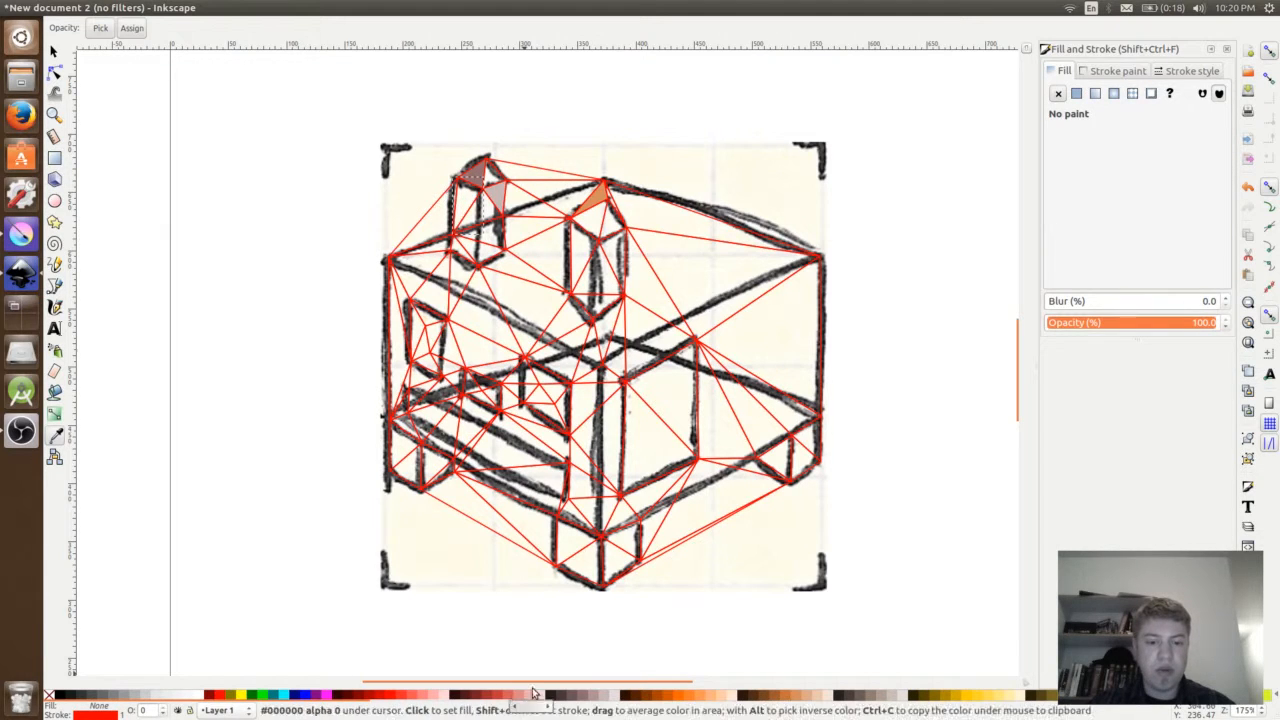
left_click(580, 695)
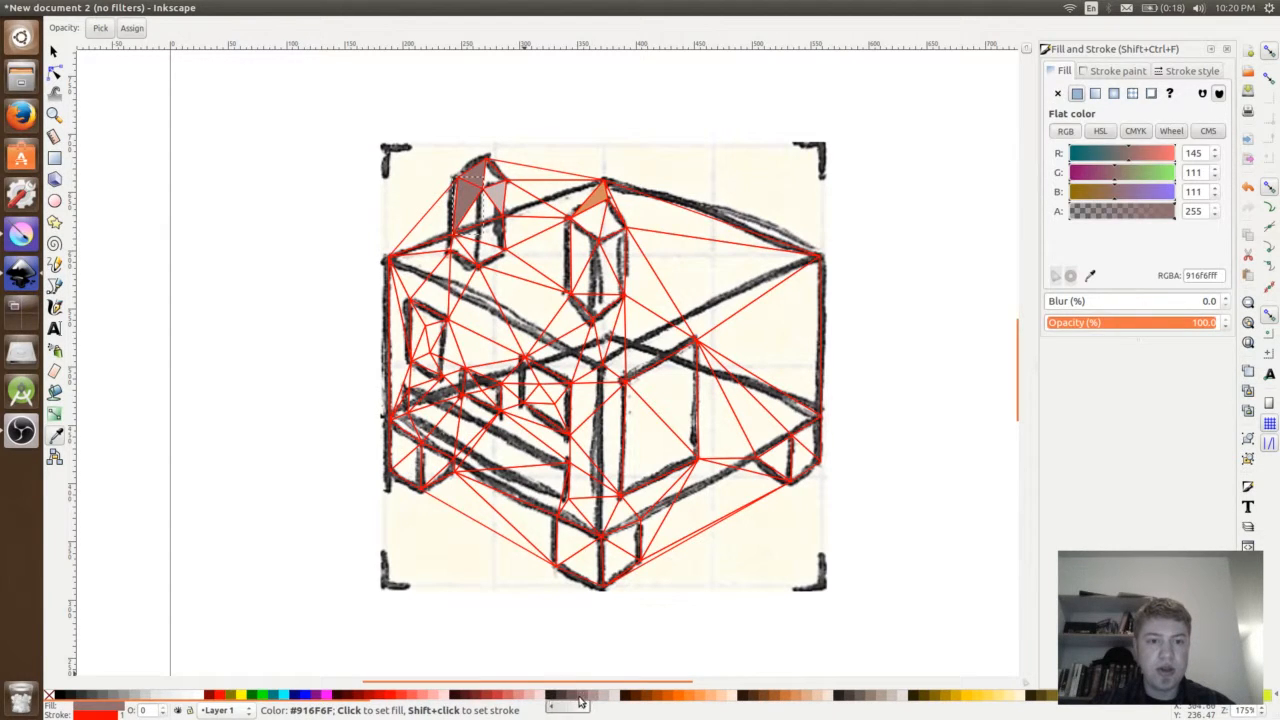
left_click(573, 695)
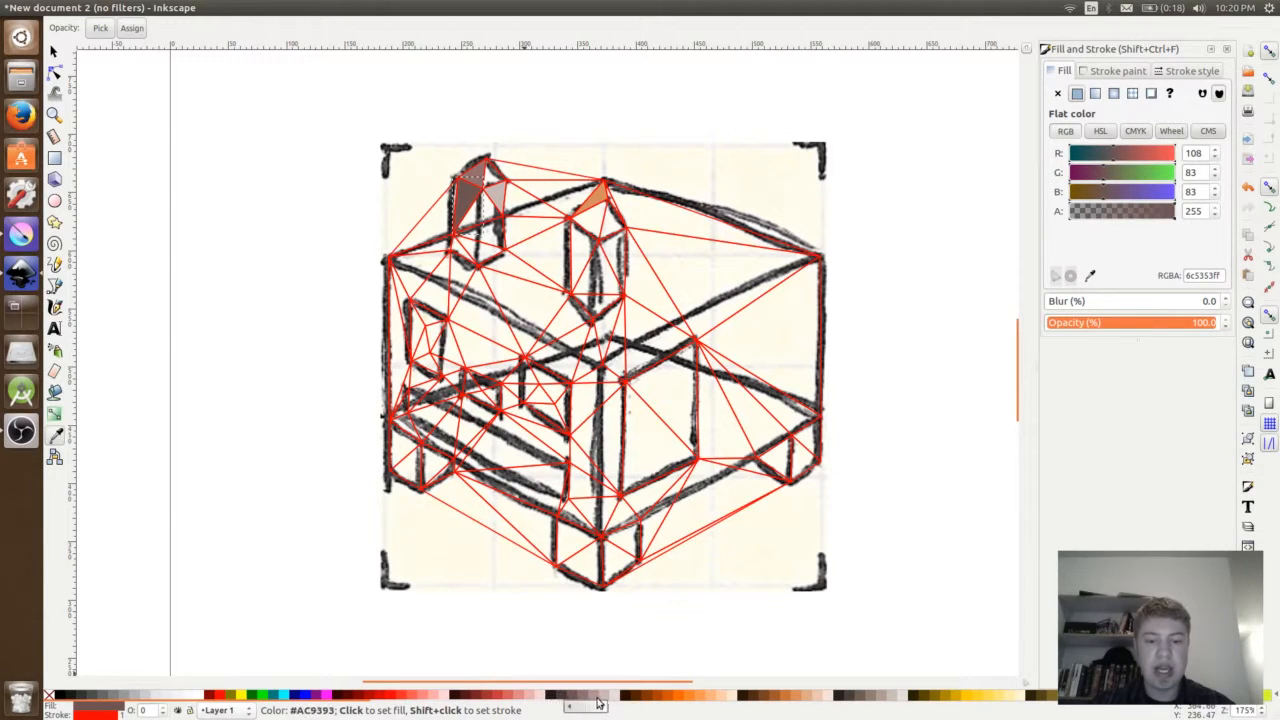
- Skip to the right chimney's upper left triangle and fill it with the greyish brown #AC9393
key("Tab")
key("Tab")
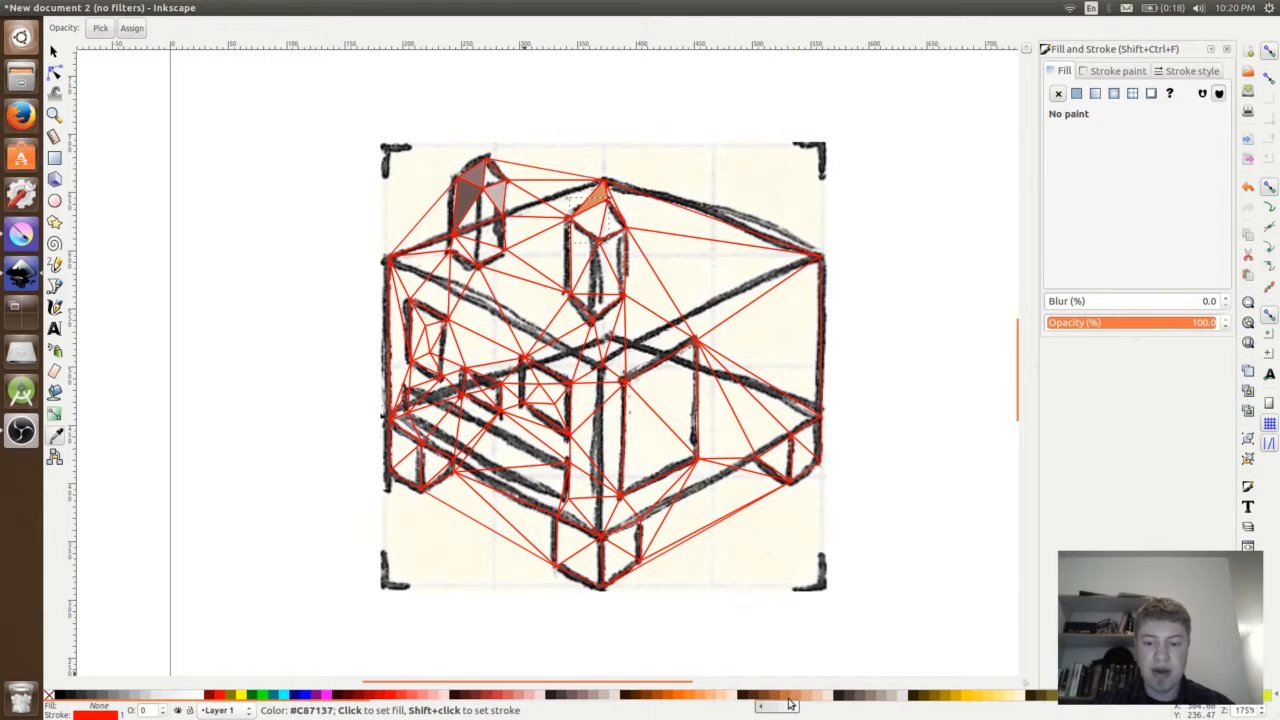
scroll(808, 705, "down", 5)
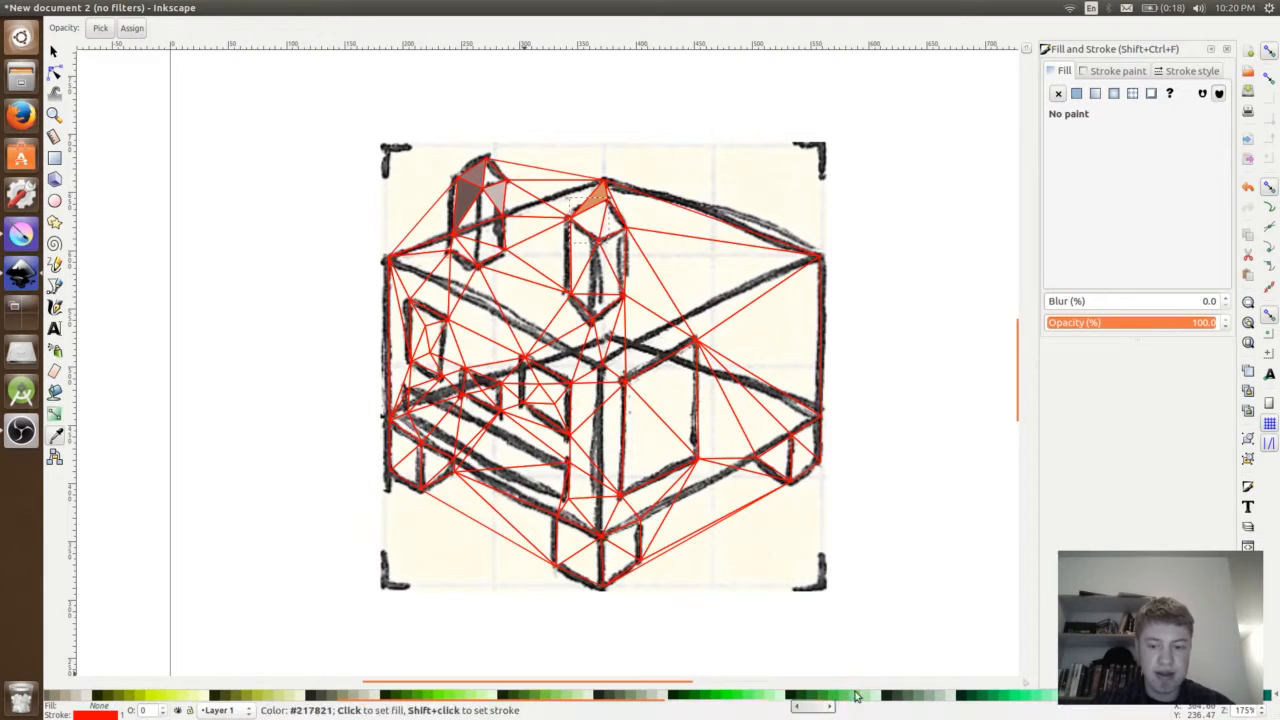
left_click_drag(862, 707, 145, 710)
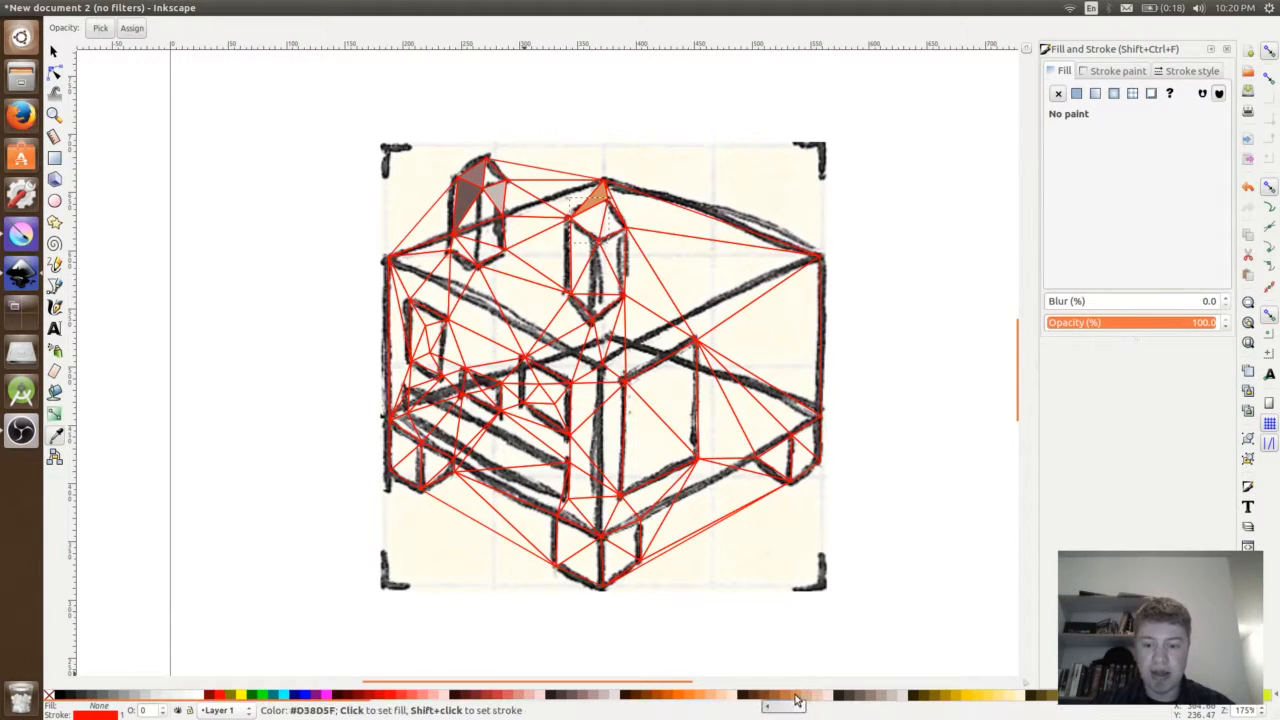
left_click(612, 697)
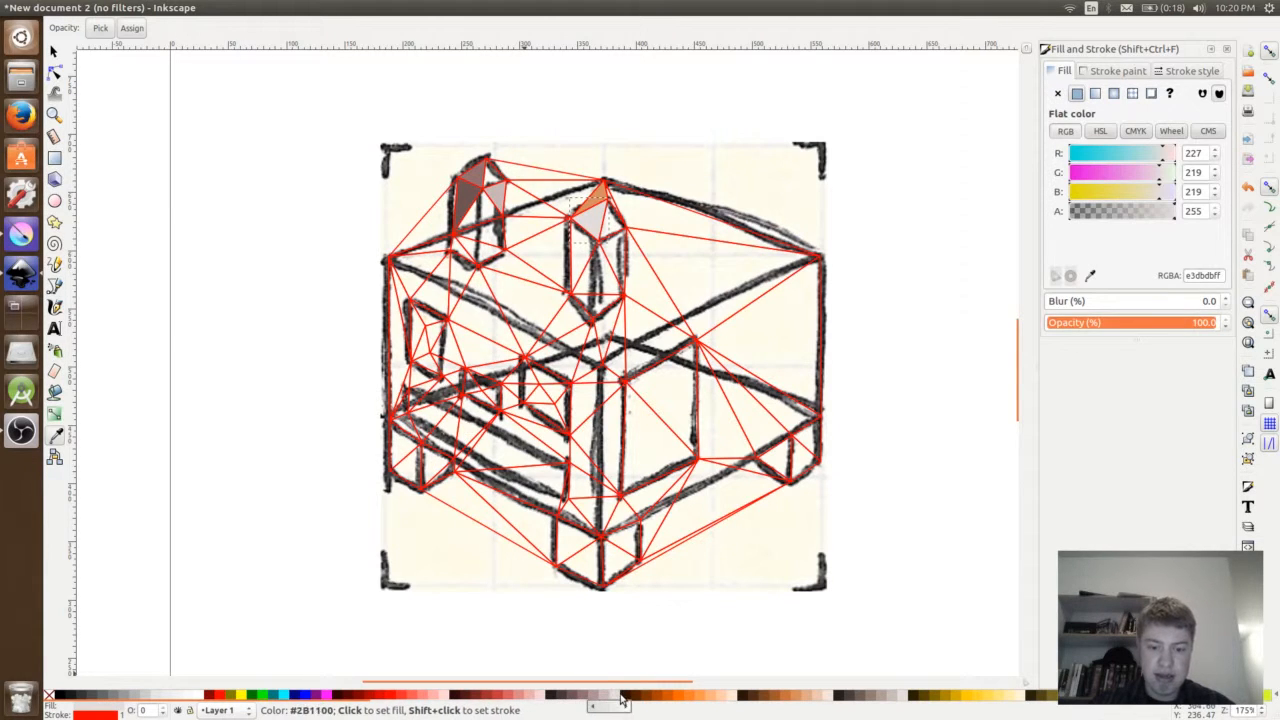
left_click(593, 697)
- Fill more facets of the two chimneys with varied light and dark greyish-brown shades
key("Tab")
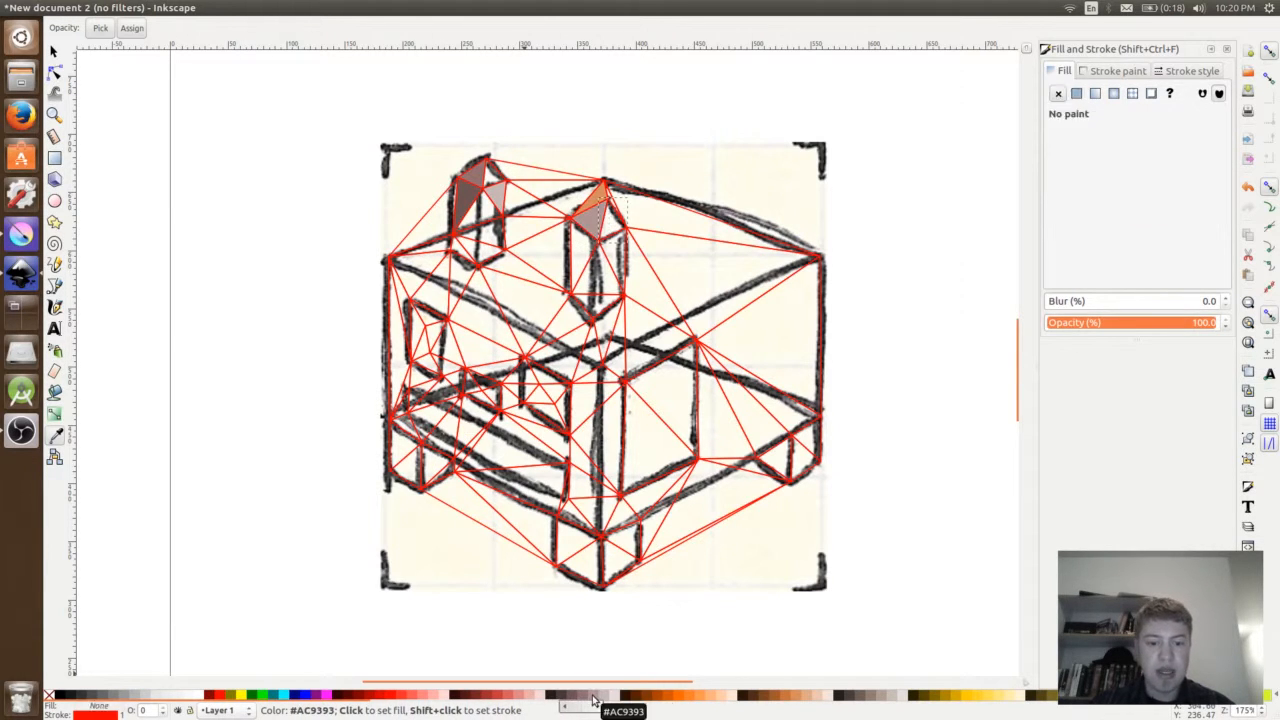
left_click(593, 697)
key("Tab")
left_click(593, 697)
key("Tab")
left_click(612, 697)
key("Tab")
left_click(577, 697)
key("Tab")
left_click(583, 697)
- Fill triangles at the house's upper left in orange and the right chimney's lower triangles with #C8B7B7 and #AC9393
key("Tab")
left_click(593, 697)
left_click(585, 697)
key("Tab")
left_click(794, 697)
key("Tab")
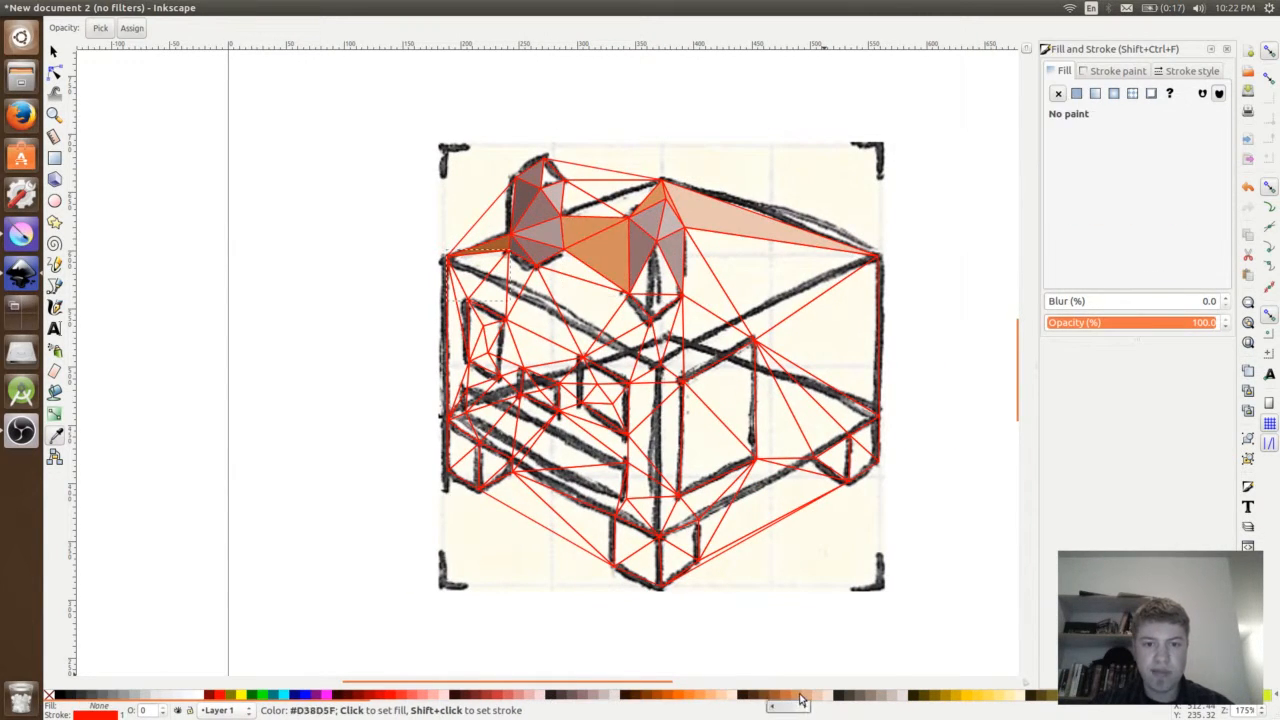
left_click(785, 697)
key("Tab")
left_click(602, 697)
- Fill the front wall triangles below the left chimney with orange #C87137 and brown #A05A2C
key("Tab")
left_click(594, 697)
- Fill the first triangles of the left window with yellow-green and the large right wall triangle with light orange
key("Tab")
left_click(785, 697)
key("Tab")
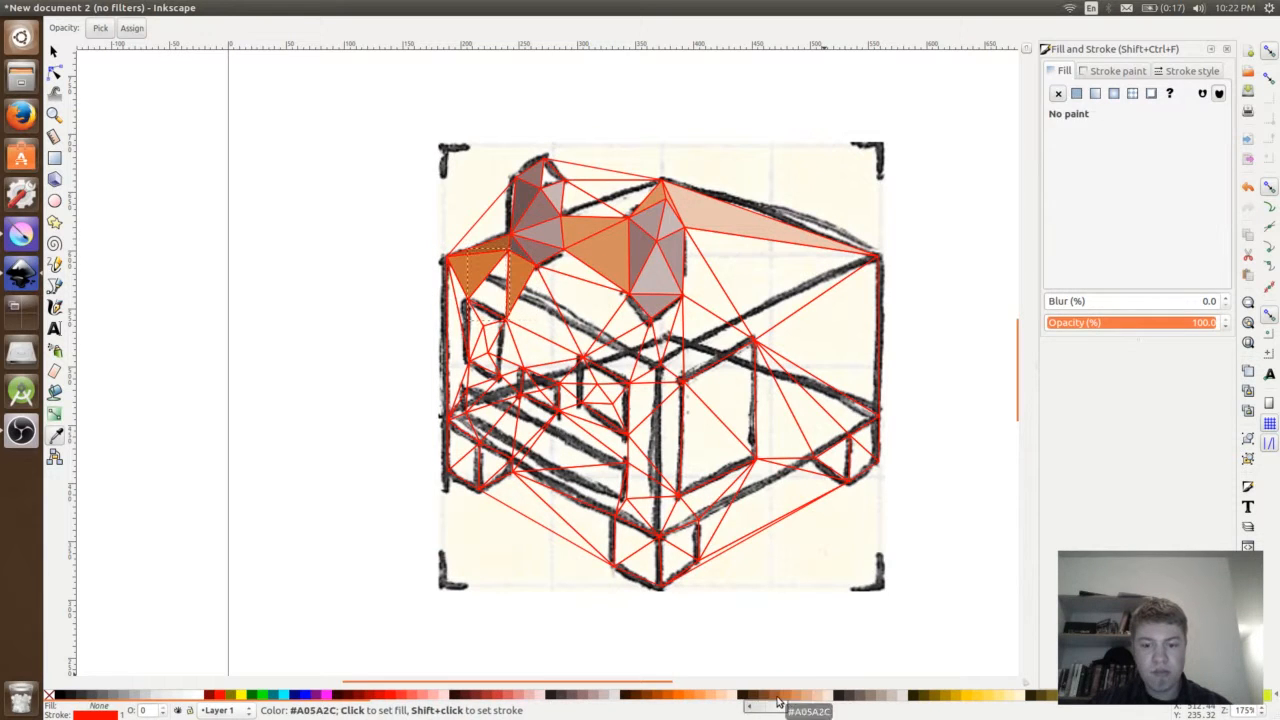
left_click(777, 697)
- Fill the front wall triangles between the two chimneys with orange #C87137 and brown #A05A2C
key("Tab")
left_click(1235, 697)
left_click(808, 697)
key("Tab")
left_click(1238, 697)
key("Tab")
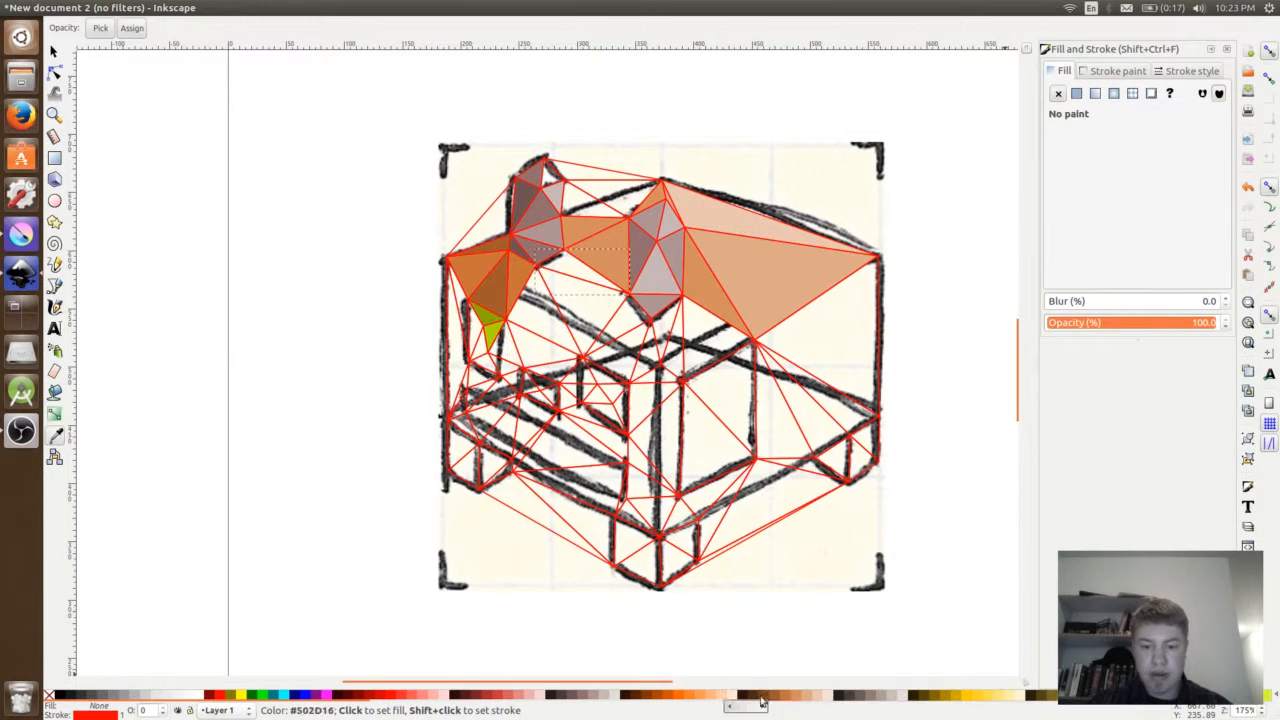
left_click(788, 697)
- Fill another left window triangle with green and the neighbouring front wall triangles with orange and brown #A05A2C
key("Tab")
left_click(778, 697)
key("Tab")
left_click(778, 697)
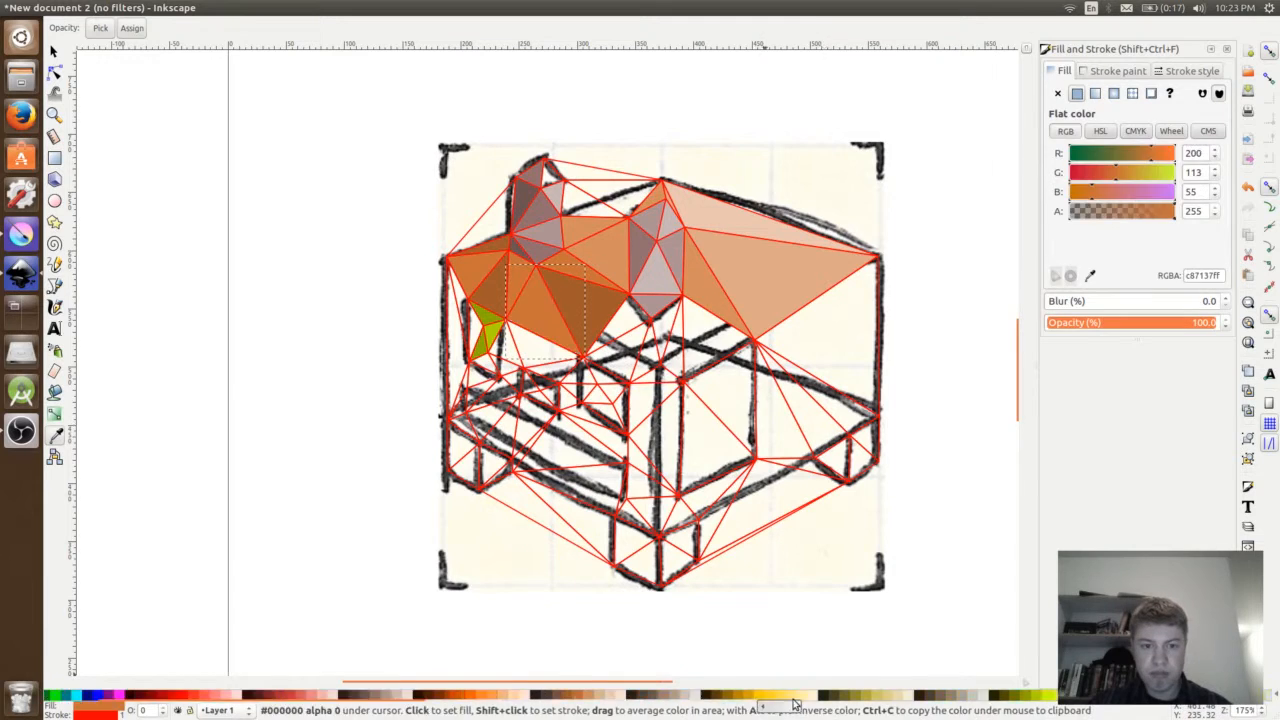
key("Tab")
left_click(1240, 697)
- Fill the wall triangles beneath the right chimney with brown and orange shades and one triangle of the second window with yellow-green
key("Tab")
left_click(787, 697)
key("Tab")
left_click(787, 697)
- Fill the small front wall triangles below the left window with the dark browns #784421 and #502D16
key("Tab")
left_click(777, 697)
key("Tab")
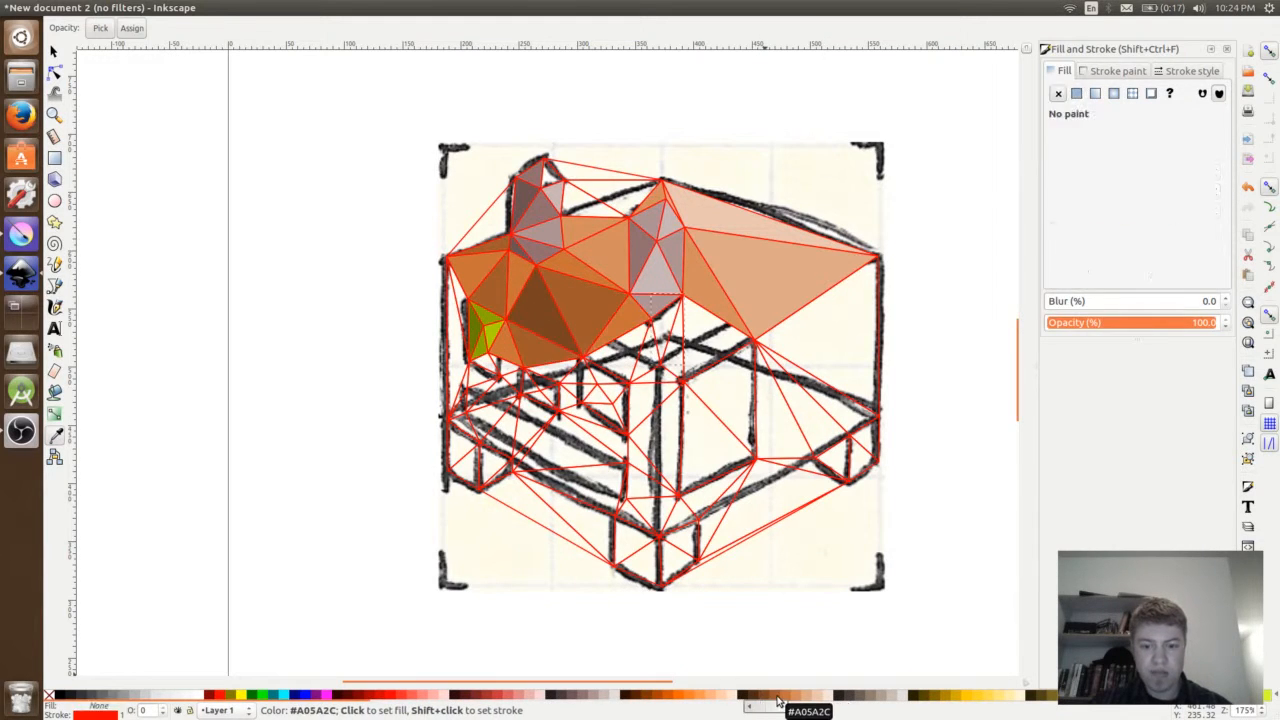
left_click(777, 697)
key("Tab")
key("Tab")
- Fill the remaining triangles of the second window with varied shades of green and yellow-green
left_click(787, 697)
key("Tab")
left_click(807, 697)
key("Tab")
left_click(1240, 697)
key("Tab")
left_click(767, 697)
left_click(757, 698)
key("Tab")
left_click(757, 698)
key("Tab")
left_click(757, 698)
left_click(787, 697)
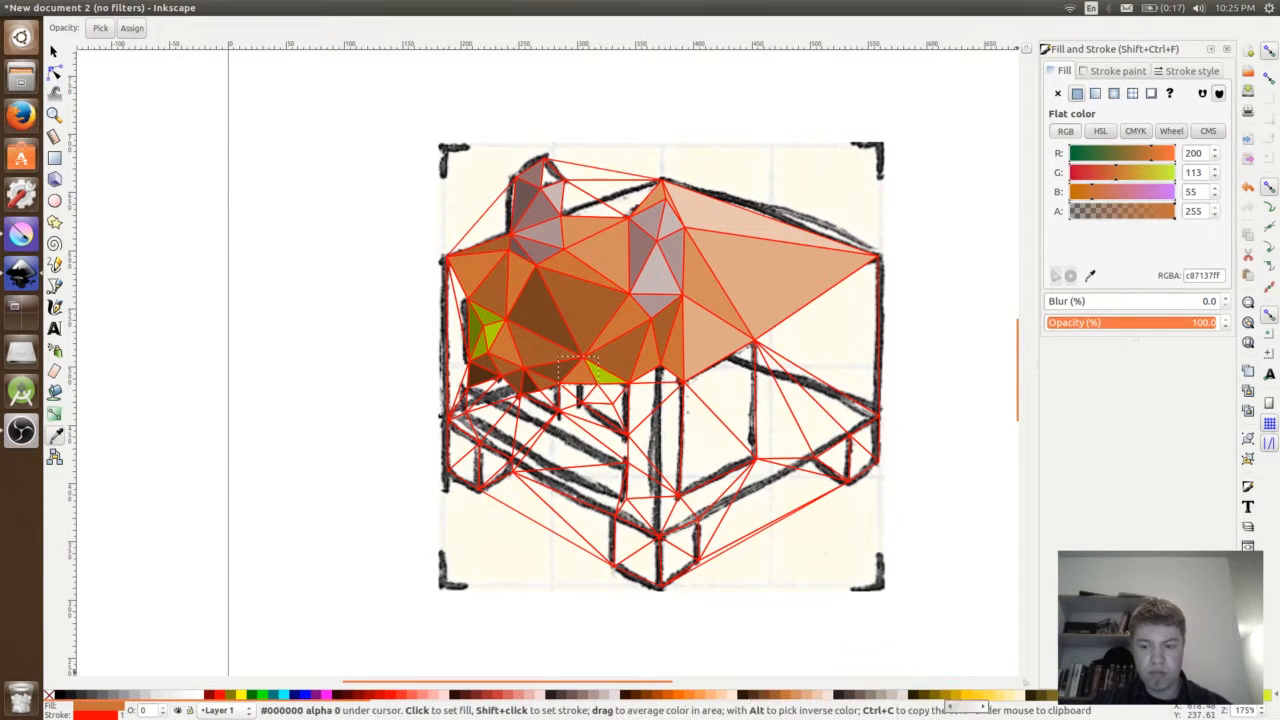
left_click(1245, 697)
left_click(1234, 697)
key("Tab")
left_click(1226, 697)
key("Tab")
left_click(1235, 697)
key("Tab")
left_click(1256, 697)
key("Tab")
- Fill the wall triangles around the second window with orange shades and a lower left front wall triangle with near-black brown
left_click(785, 697)
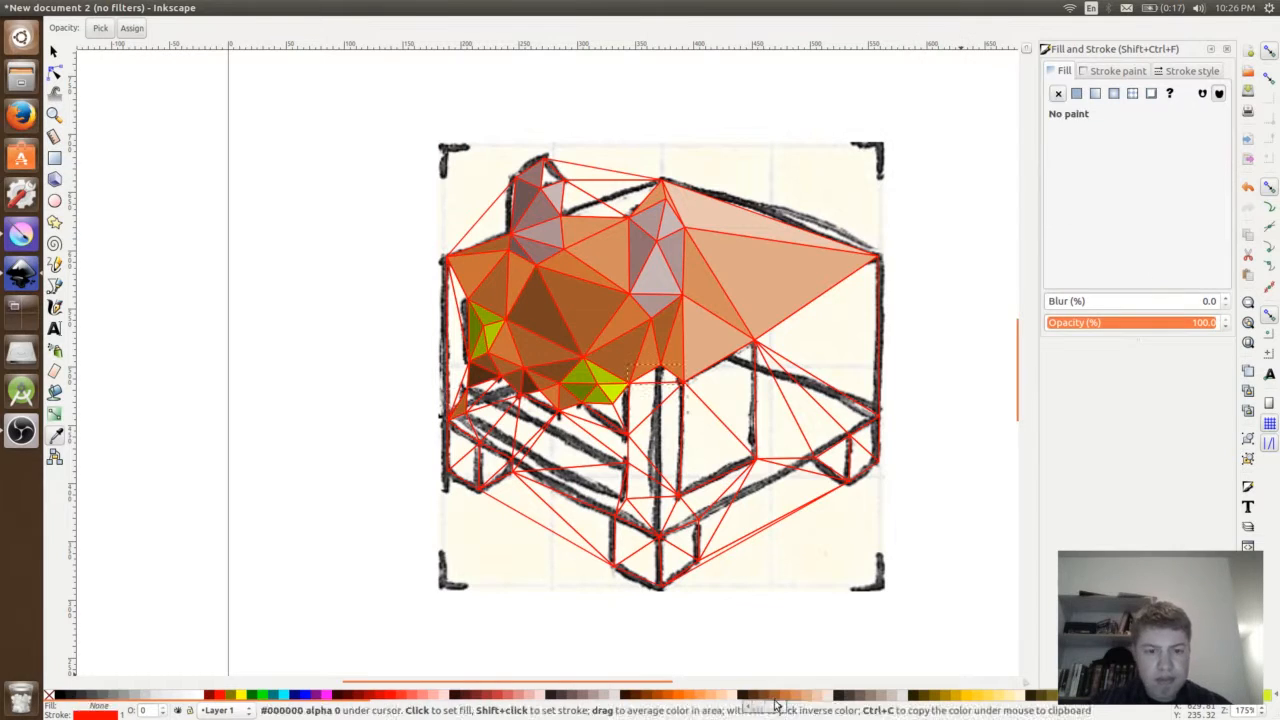
left_click(787, 697)
left_click(742, 697)
key("Tab")
left_click(789, 697)
- Fill lower wall triangles on the right side with light orange and another lower left front triangle with near-black brown
key("Tab")
left_click(779, 697)
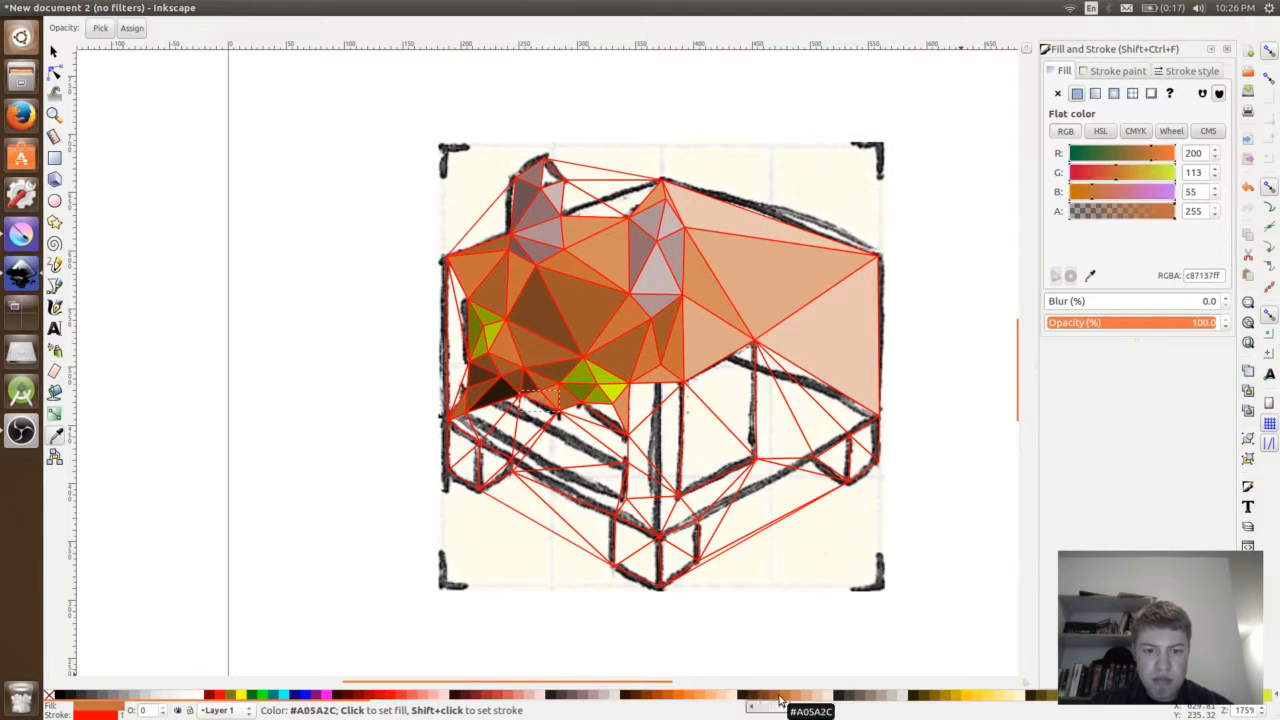
key("Tab")
left_click(813, 697)
key("Tab")
left_click(743, 697)
- Fill the triangles above the left foot with dark browns #784421 and #502D16 and the right foot's upper triangle with #C87137
key("Tab")
left_click(812, 697)
key("Tab")
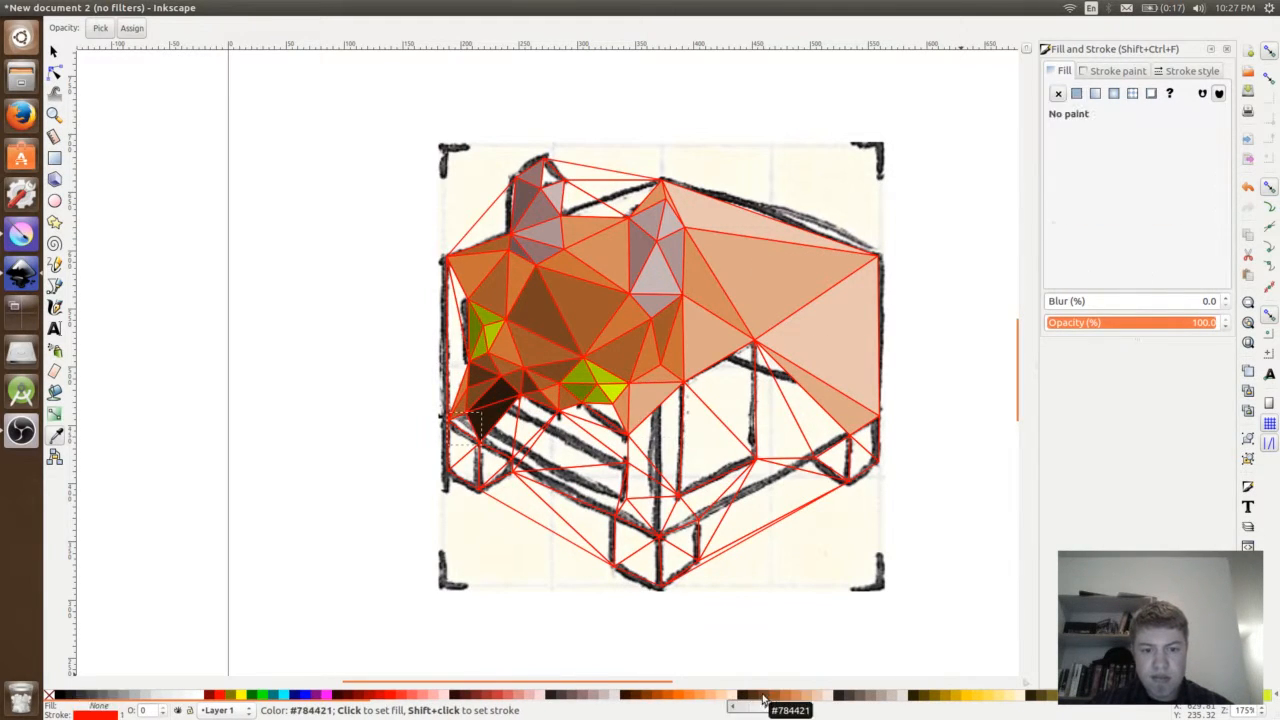
left_click(762, 697)
key("Tab")
left_click(741, 697)
key("Tab")
left_click(786, 697)
- Fill further triangles at the front wall's lower left with dark brown #502D16 and undo the last orange fill
key("Tab")
left_click(745, 697)
left_click(755, 697)
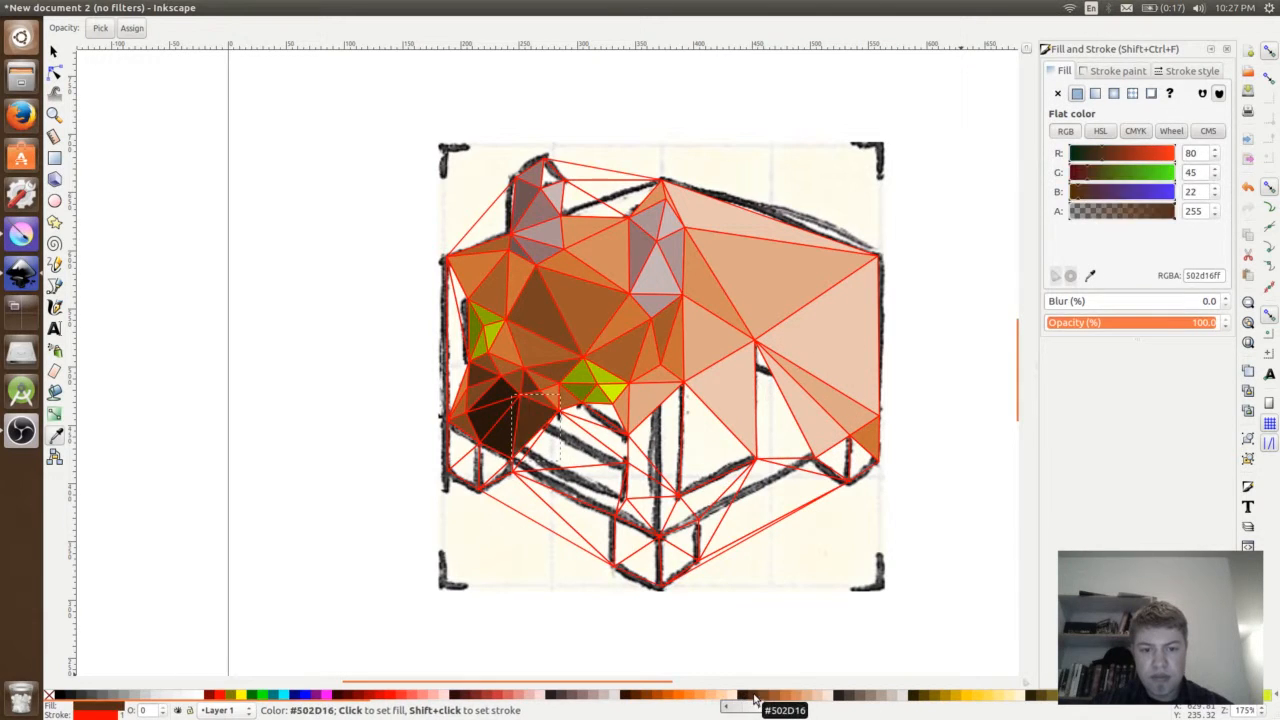
key("Tab")
left_click(770, 697)
- Fill lower house wall triangles with orange shades and the left foot's outer triangle with #502D16
key("Tab")
left_click(757, 697)
left_click(757, 698)
key("Tab")
key("Tab")
left_click(783, 698)
key("ctrl+z")
key("Tab")
- Fill further foot triangles with brown and near-black brown shades and undo the last orange fill
key("Tab")
left_click(783, 698)
key("Tab")
left_click(799, 698)
- Fill the lower triangles around the house's front corner and door with light orange shades
key("Tab")
left_click(755, 698)
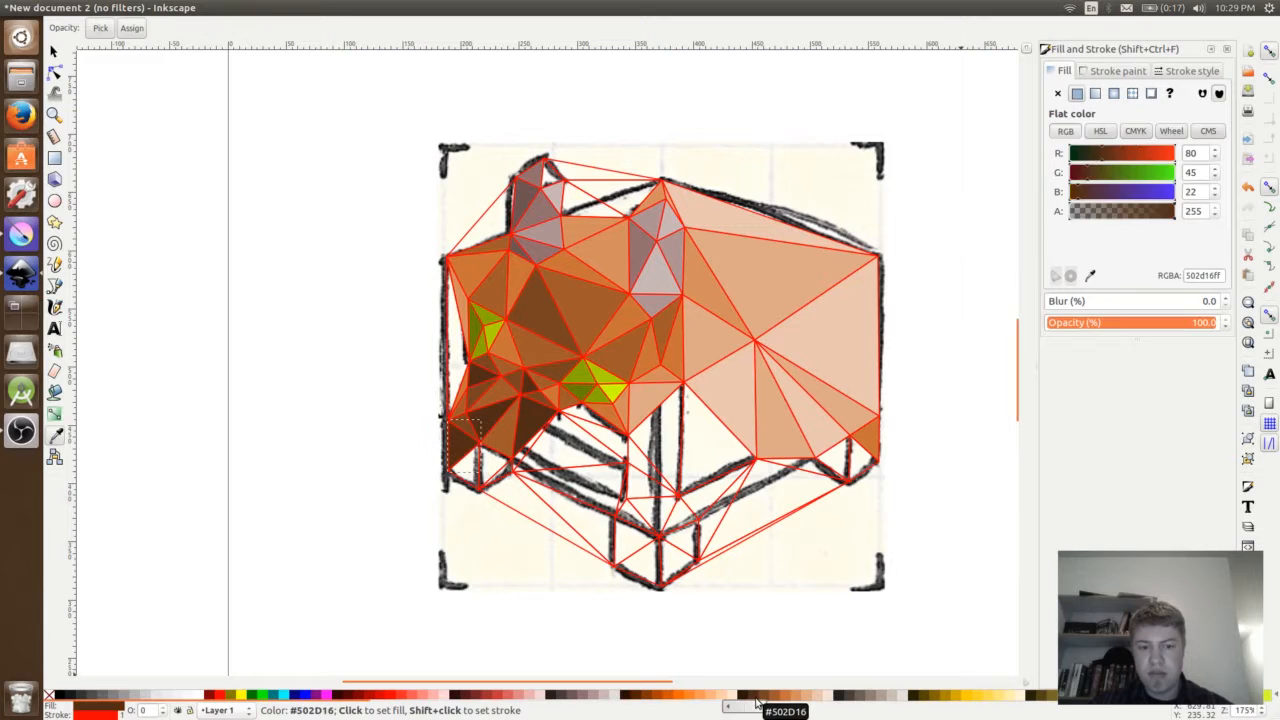
key("Tab")
left_click(773, 698)
key("Tab")
- Fill the bottom triangles near the front corner with orange and brown shades and the left chimney's tip with #AC9393
key("Tab")
left_click(745, 698)
key("Tab")
left_click(775, 698)
left_click(782, 698)
key("ctrl+z")
key("Tab")
left_click(808, 699)
left_click(798, 698)
key("Tab")
left_click(808, 698)
key("Tab")
left_click(783, 698)
key("Tab")
key("Tab")
left_click(799, 698)
key("Tab")
left_click(783, 698)
key("Tab")
left_click(773, 698)
key("Tab")
left_click(783, 698)
key("Tab")
left_click(783, 698)
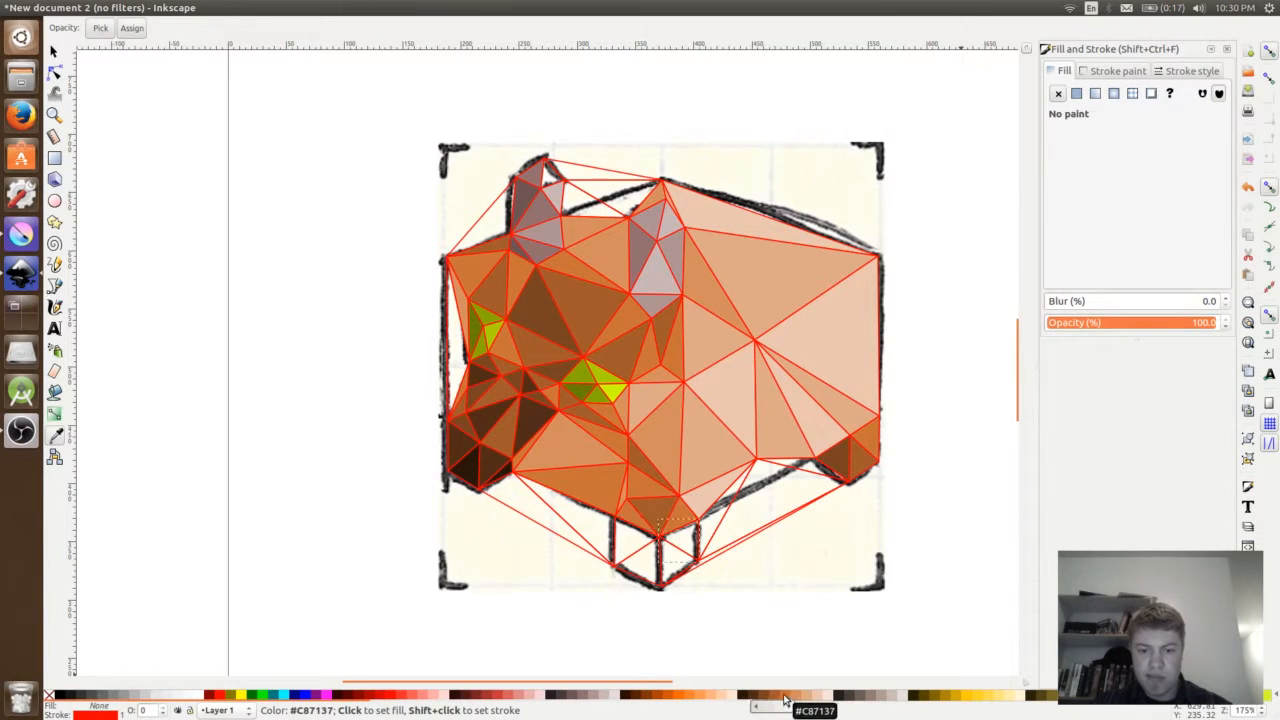
key("Tab")
left_click(593, 698)
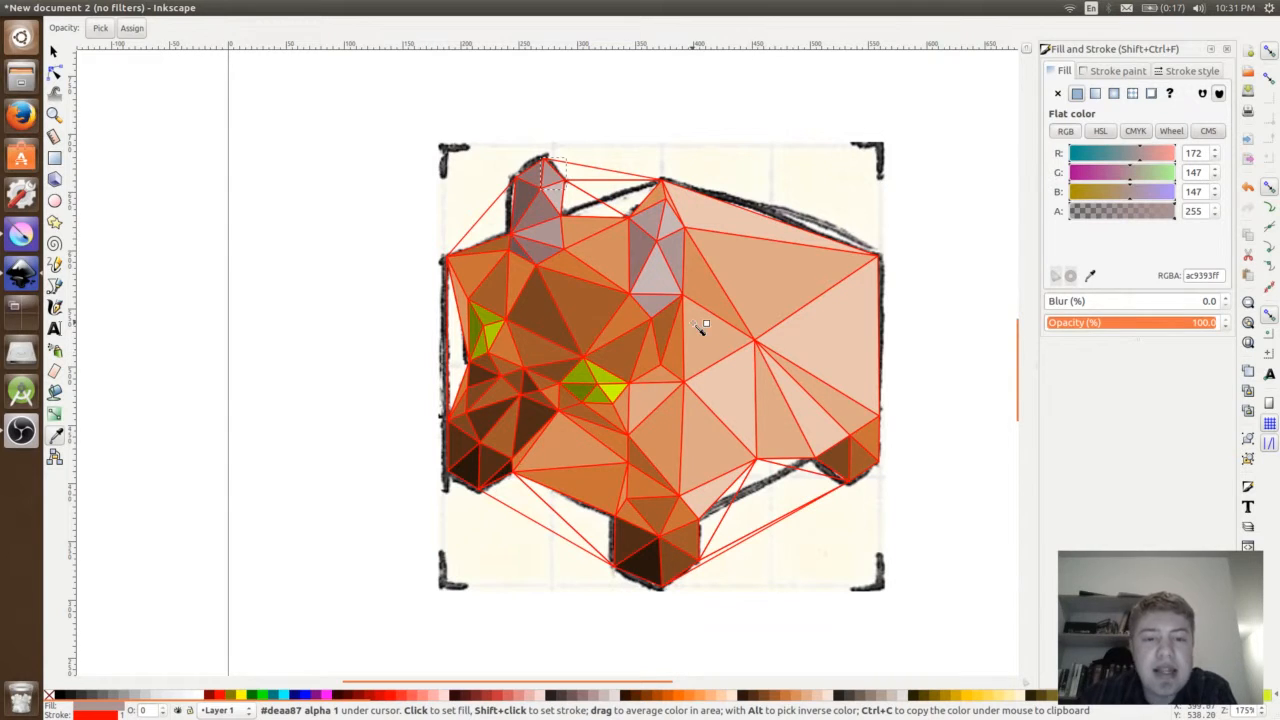
- Select the sketch image behind the colored triangles and delete it
scroll(688, 343, "down", 4)
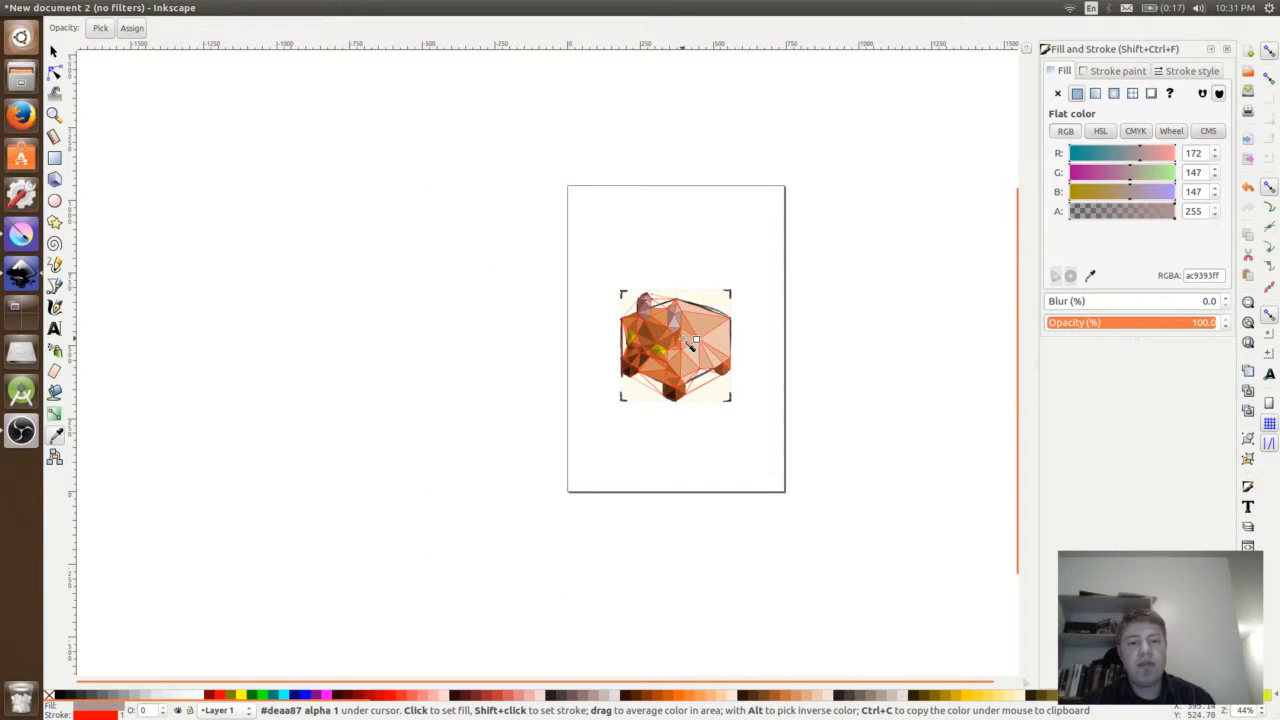
scroll(690, 343, "up", 3)
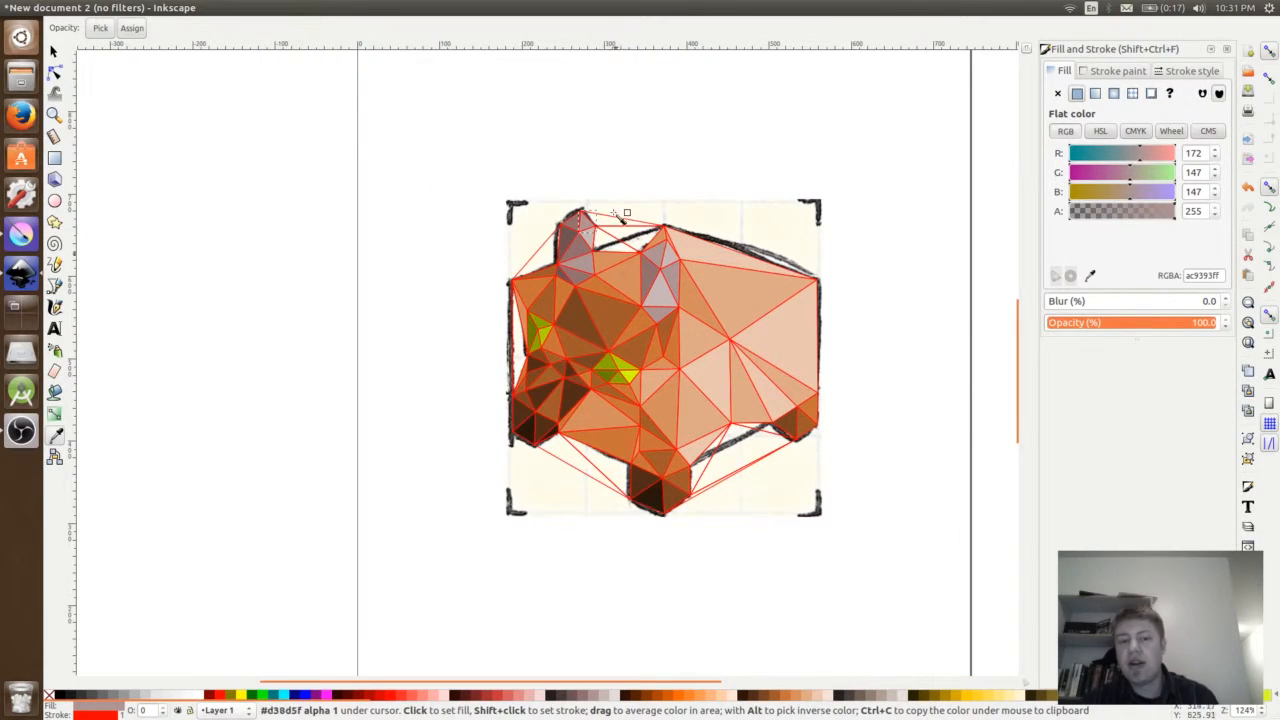
left_click(54, 52)
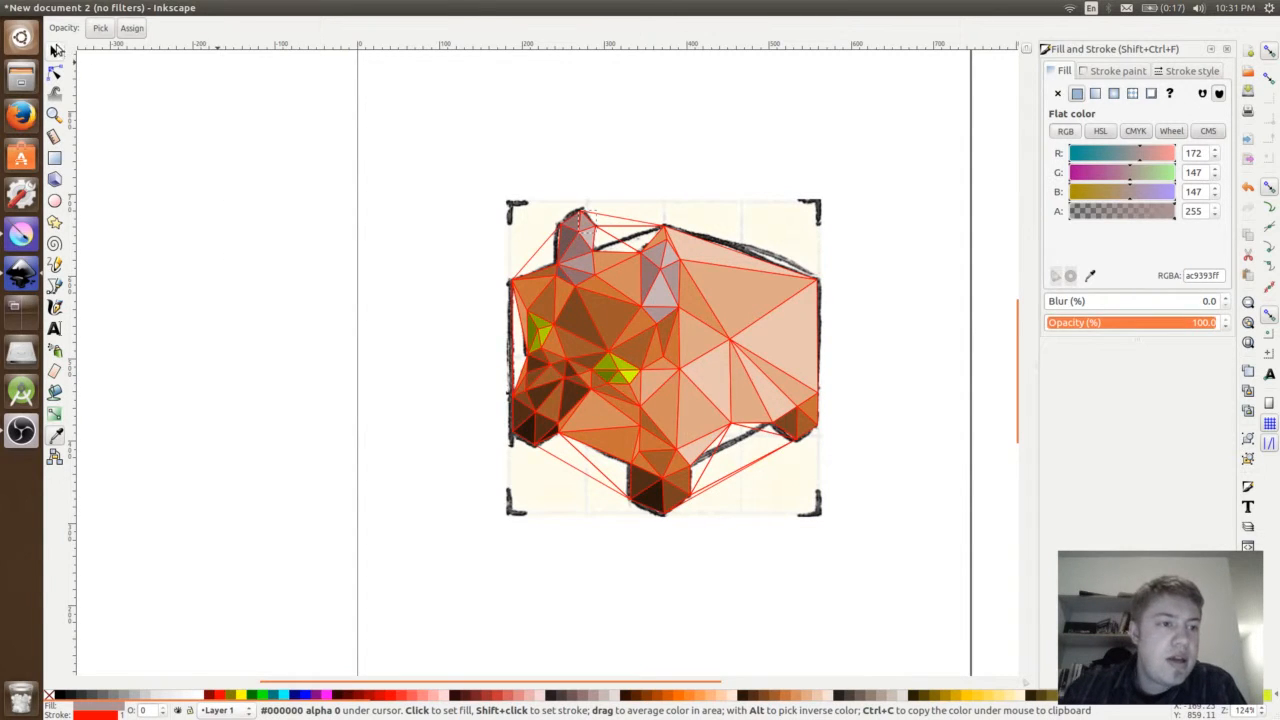
left_click(587, 220)
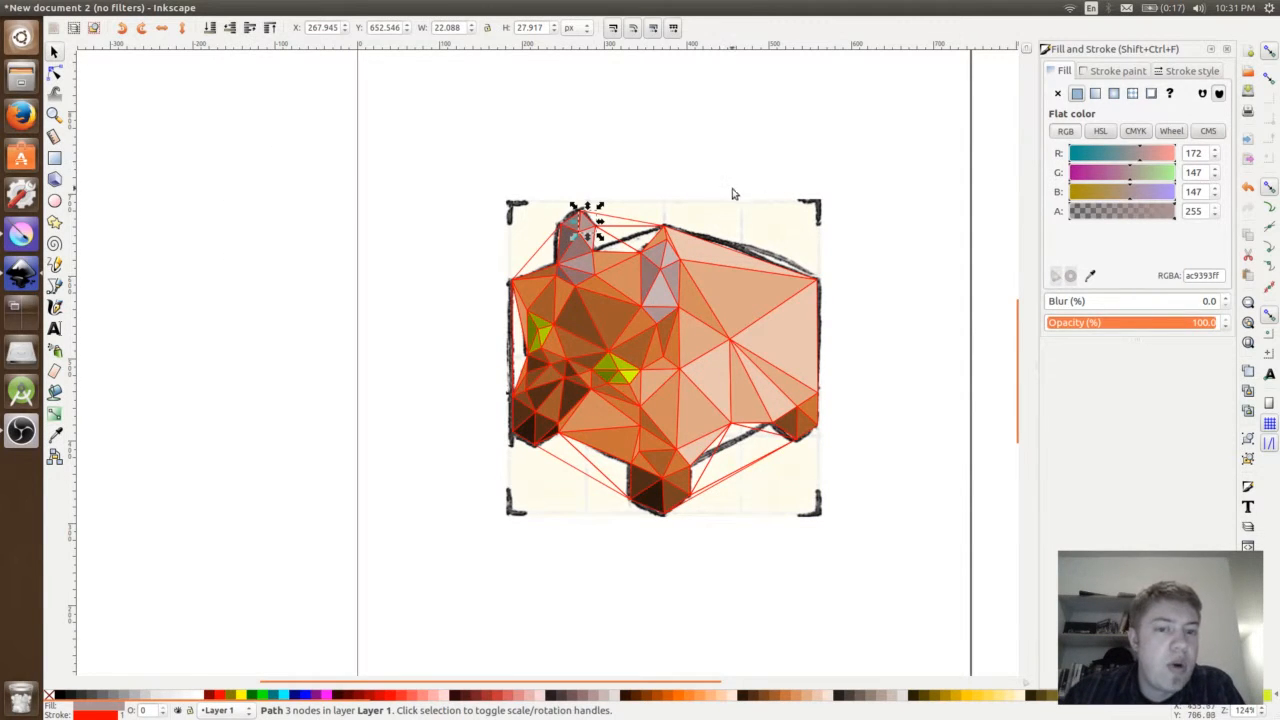
left_click(641, 218)
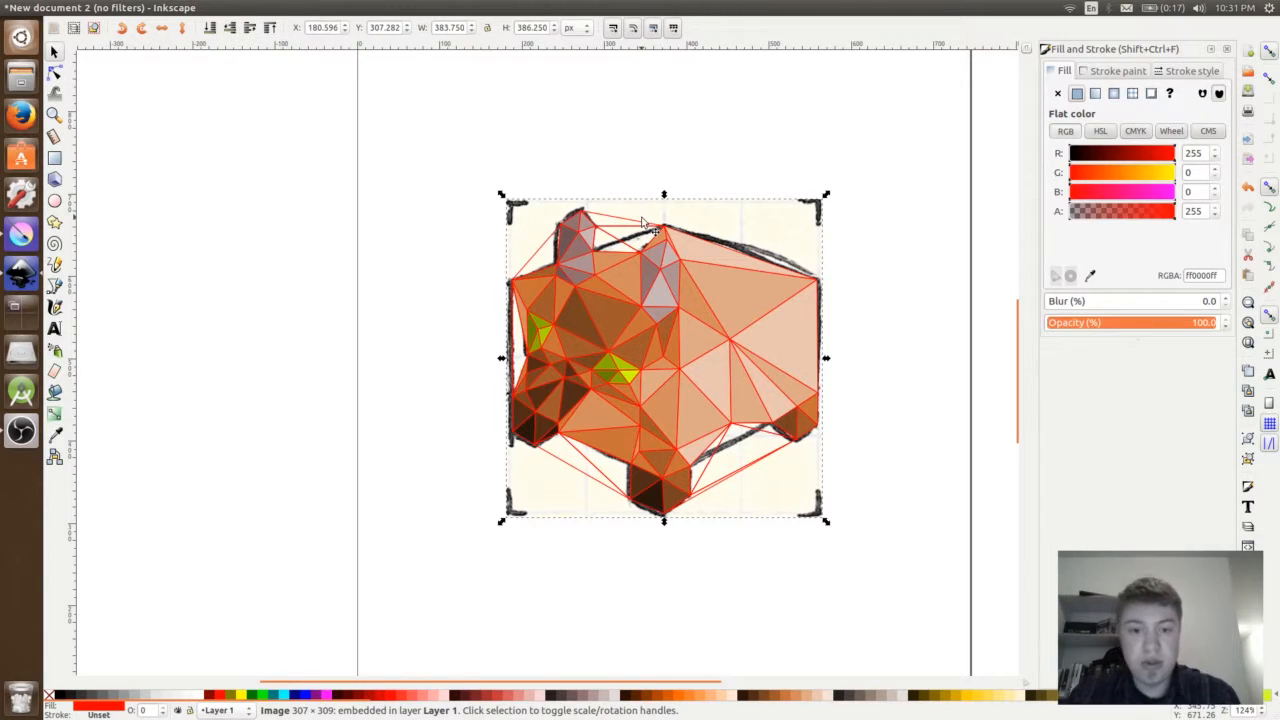
key("Delete")
- Remove the red stroke paint from all of the figure's triangles
left_click(638, 224)
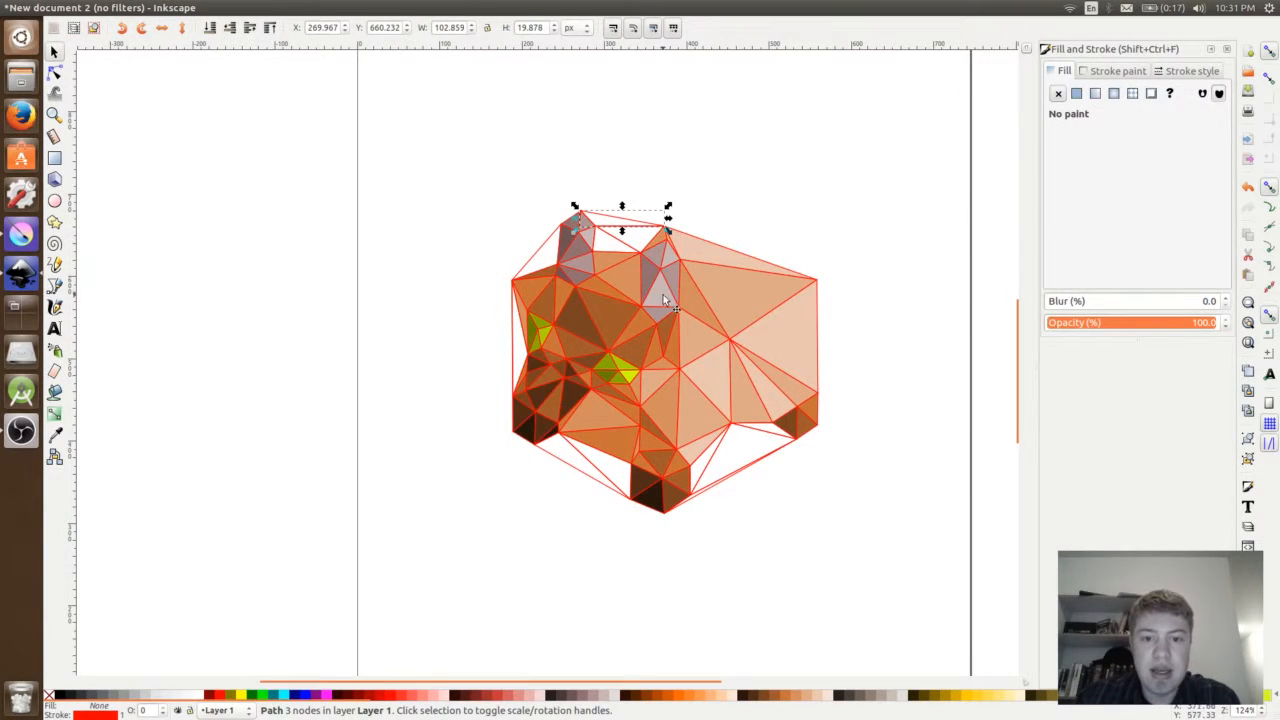
left_click(842, 535)
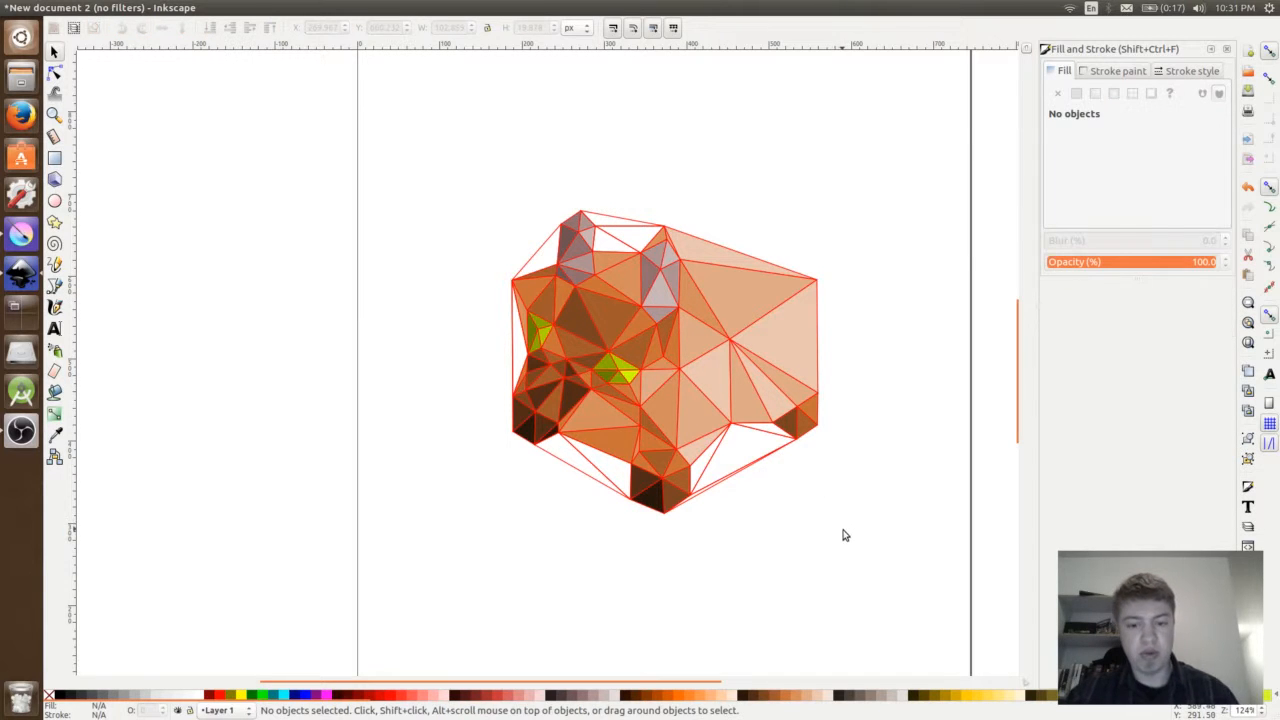
key("ctrl+a")
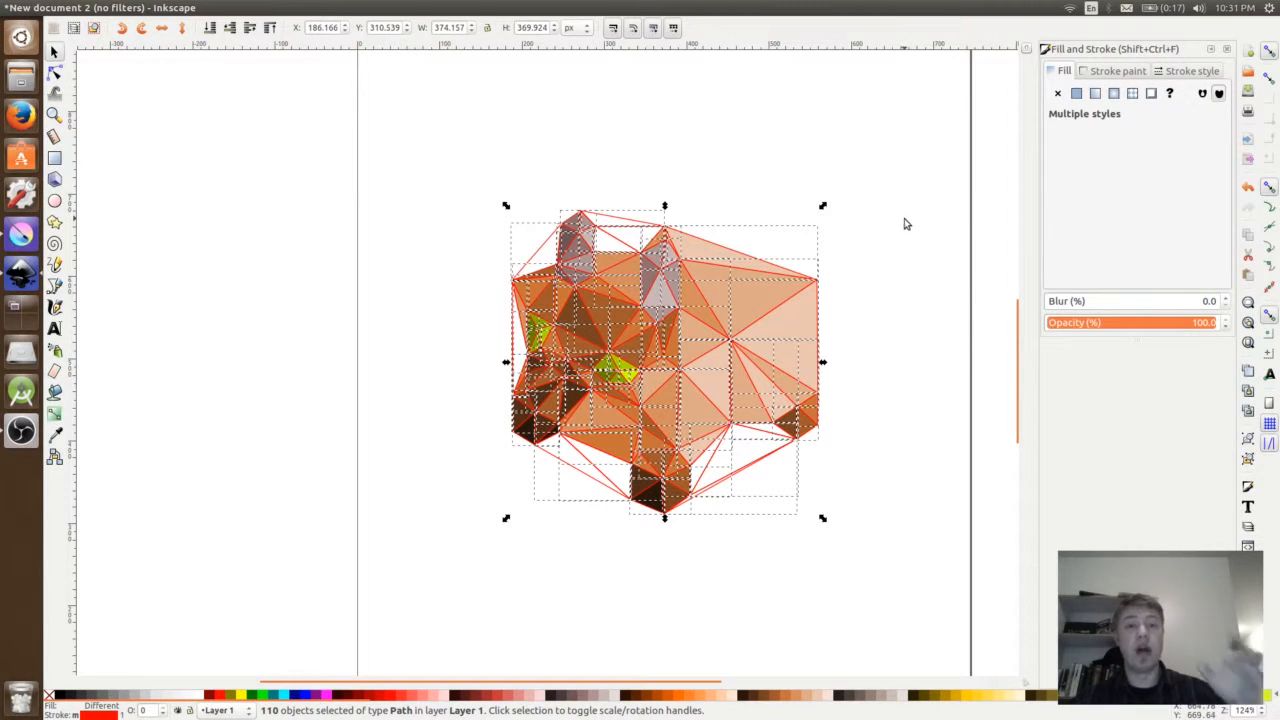
left_click(1116, 72)
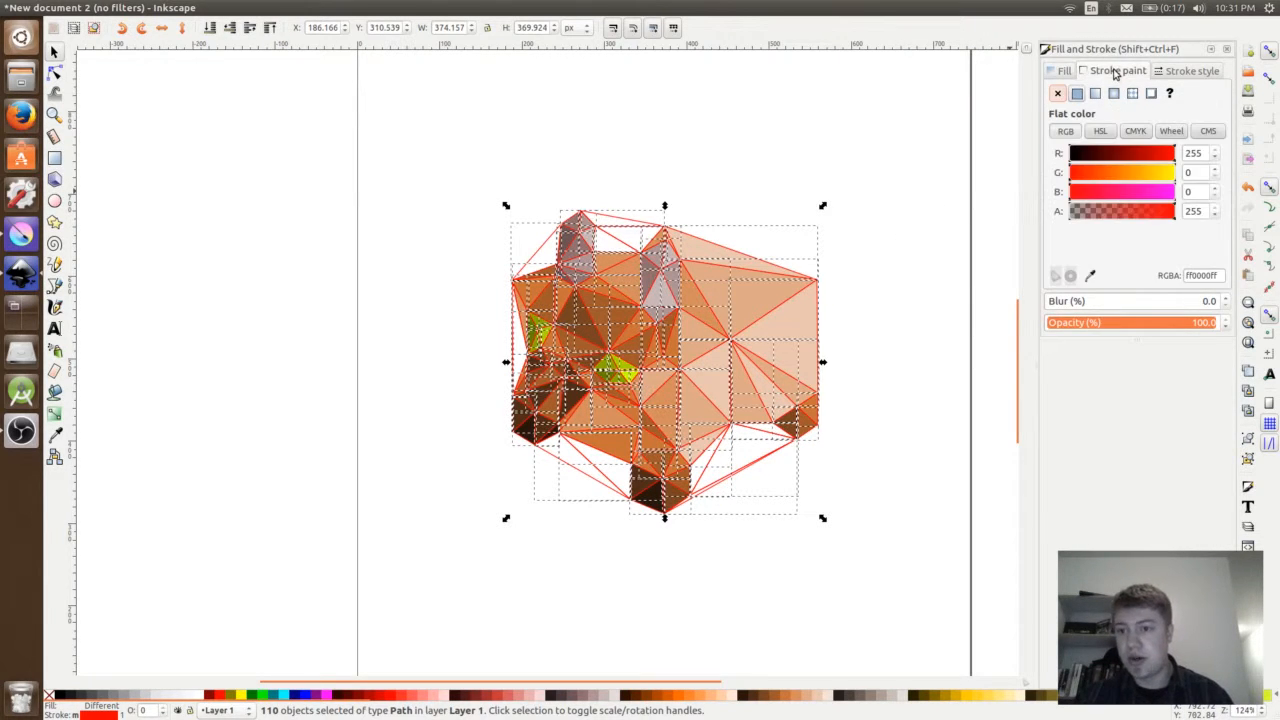
left_click(1058, 94)
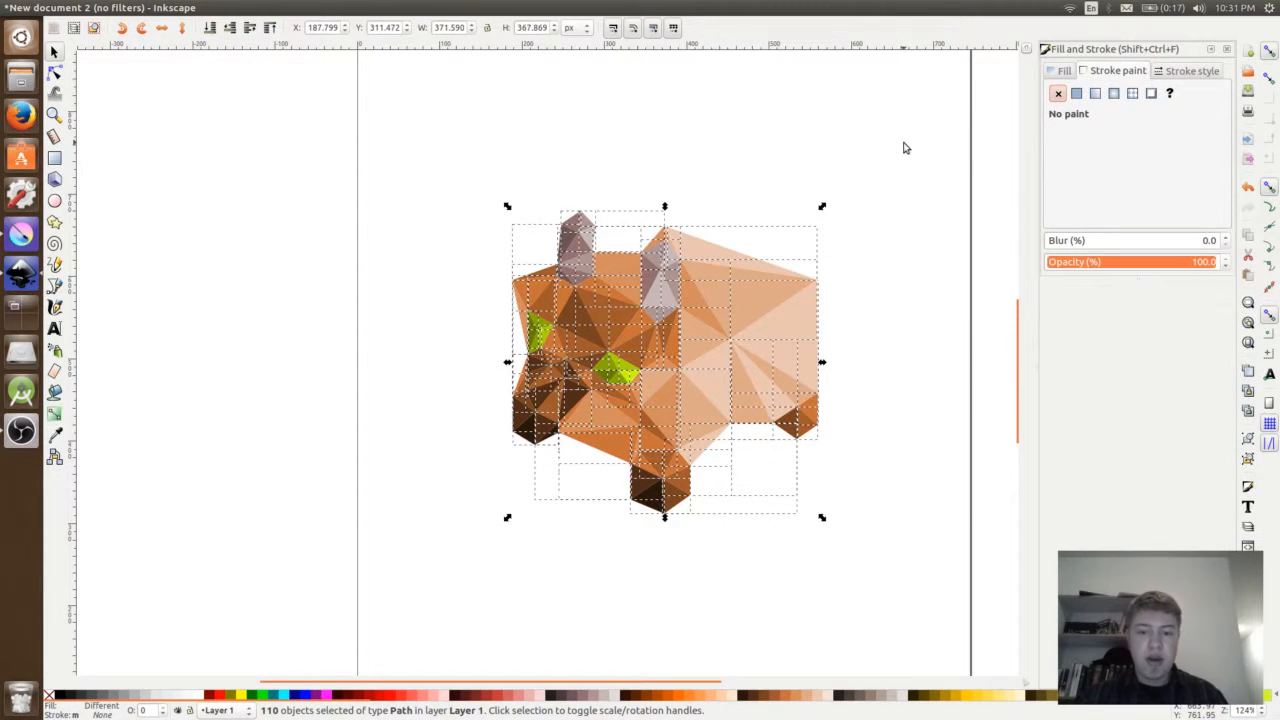
key("Escape")
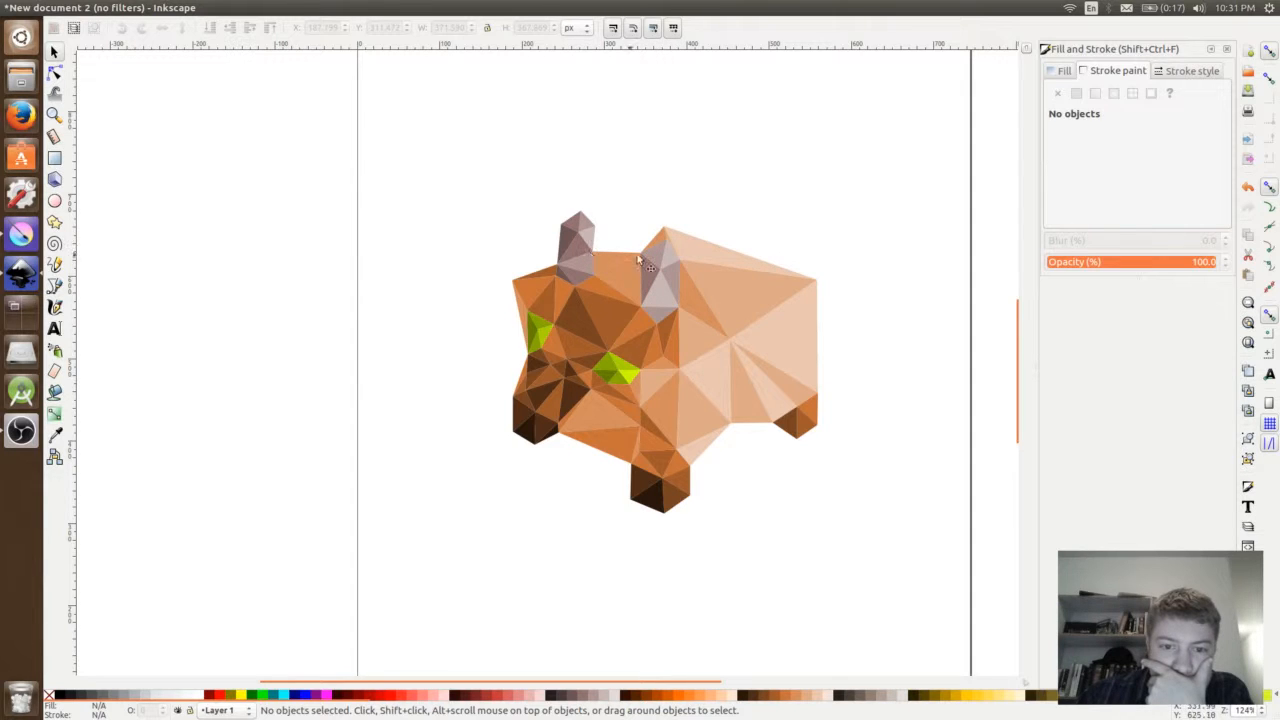
- Delete the pale triangle along the top of the back and recolor the right horn's two tip triangles with #E3DBDB and #916F6F
left_click(686, 245)
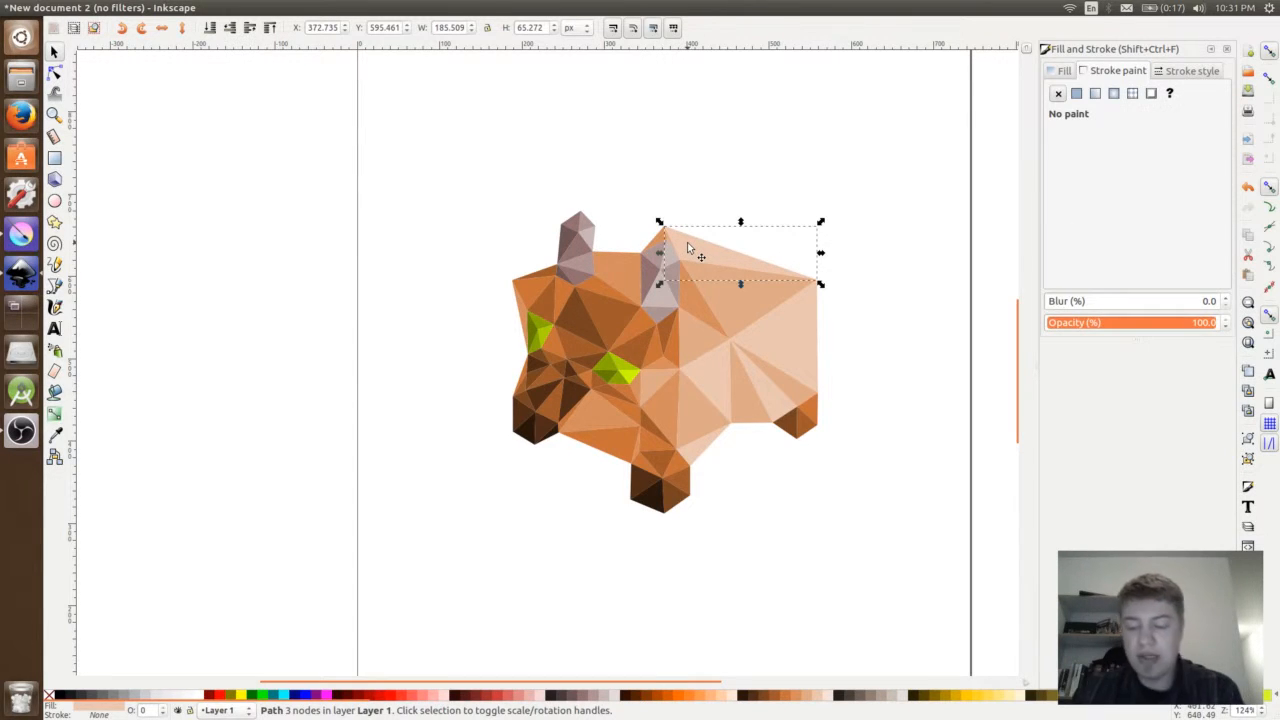
key("Delete")
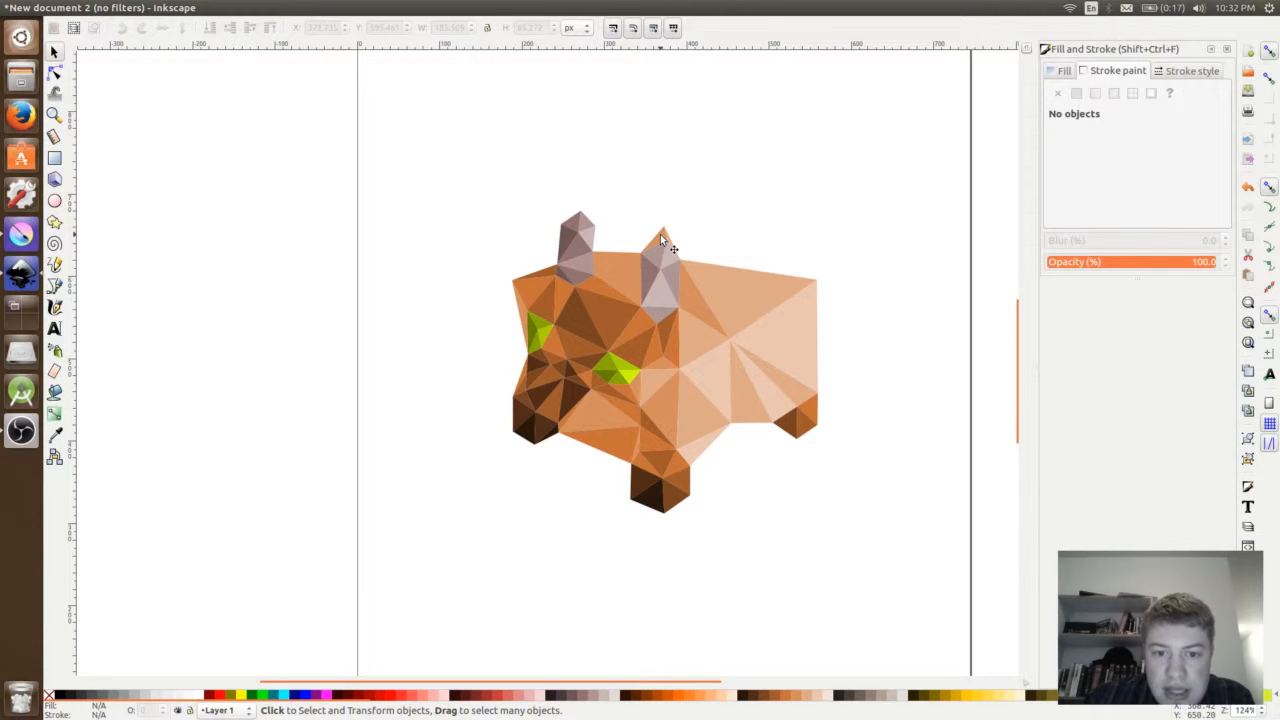
left_click(660, 234)
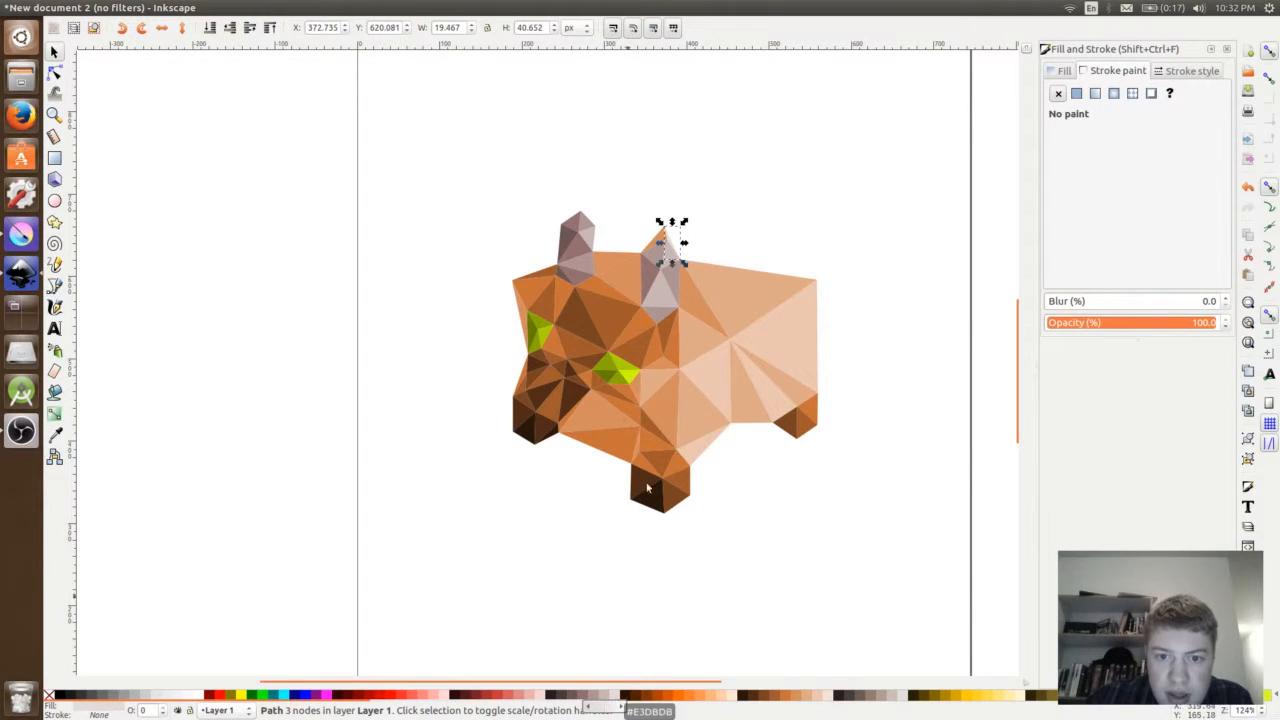
left_click(660, 237)
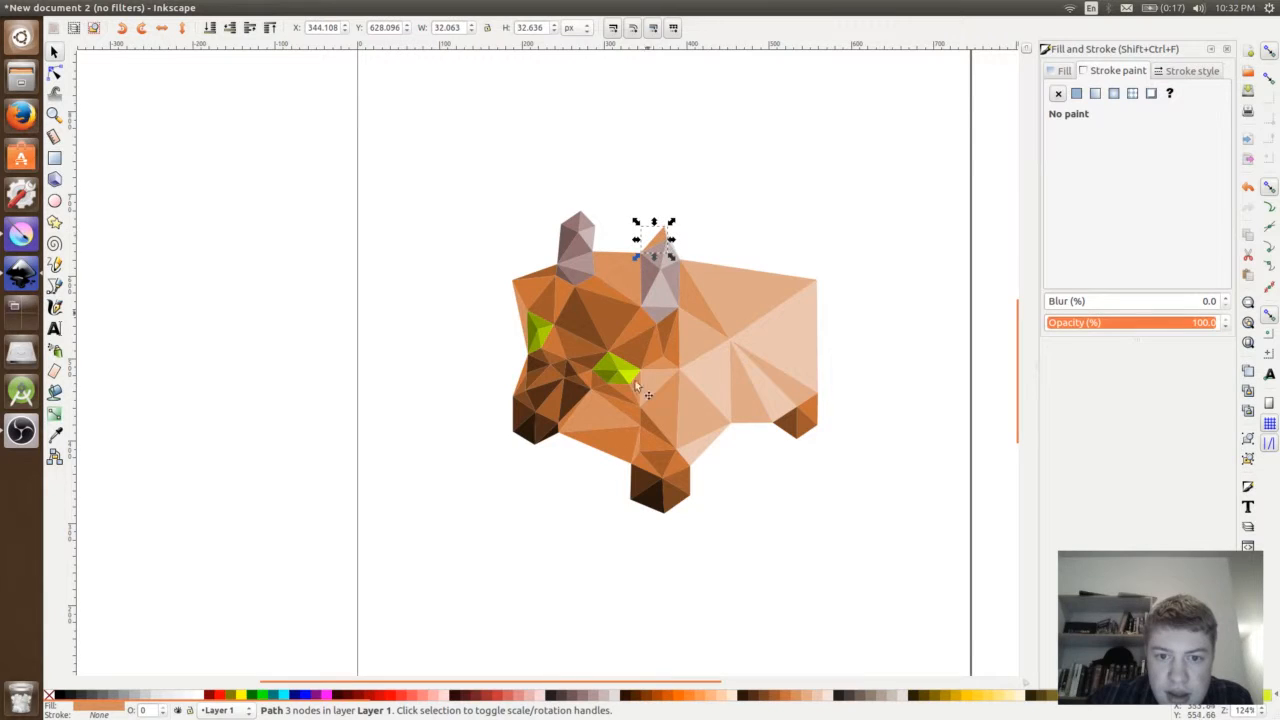
left_click(595, 699)
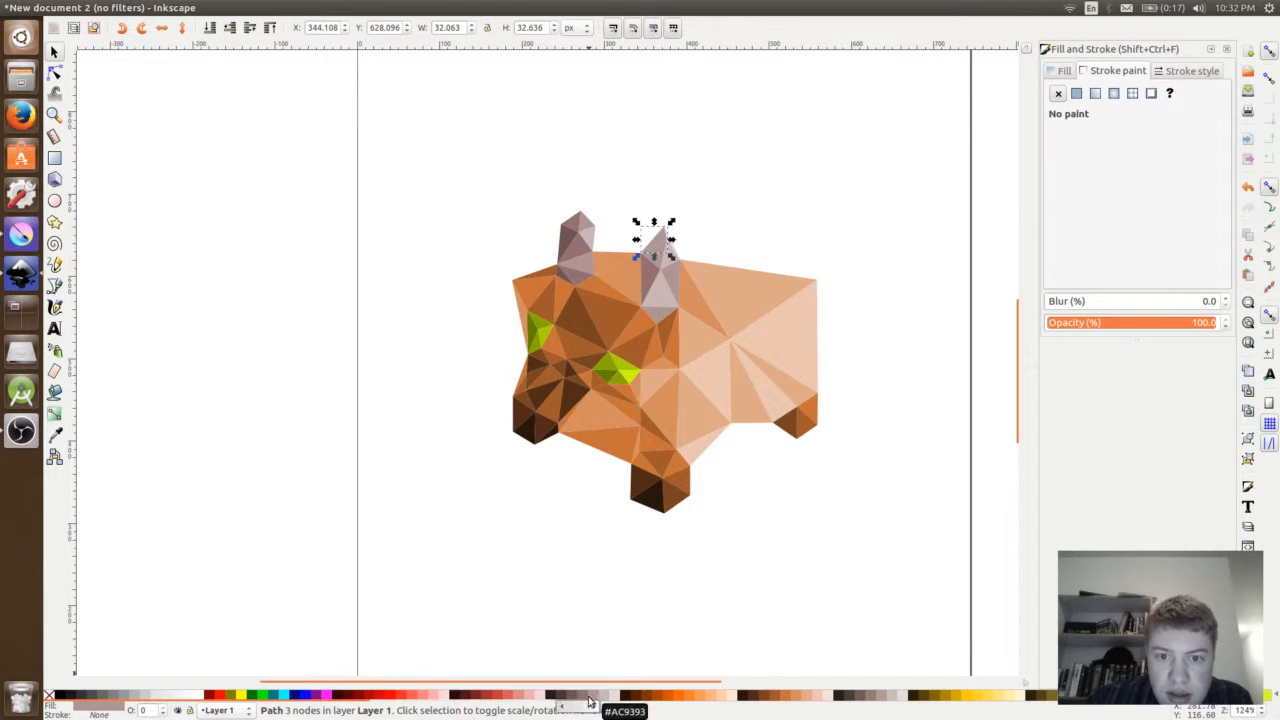
left_click(577, 699)
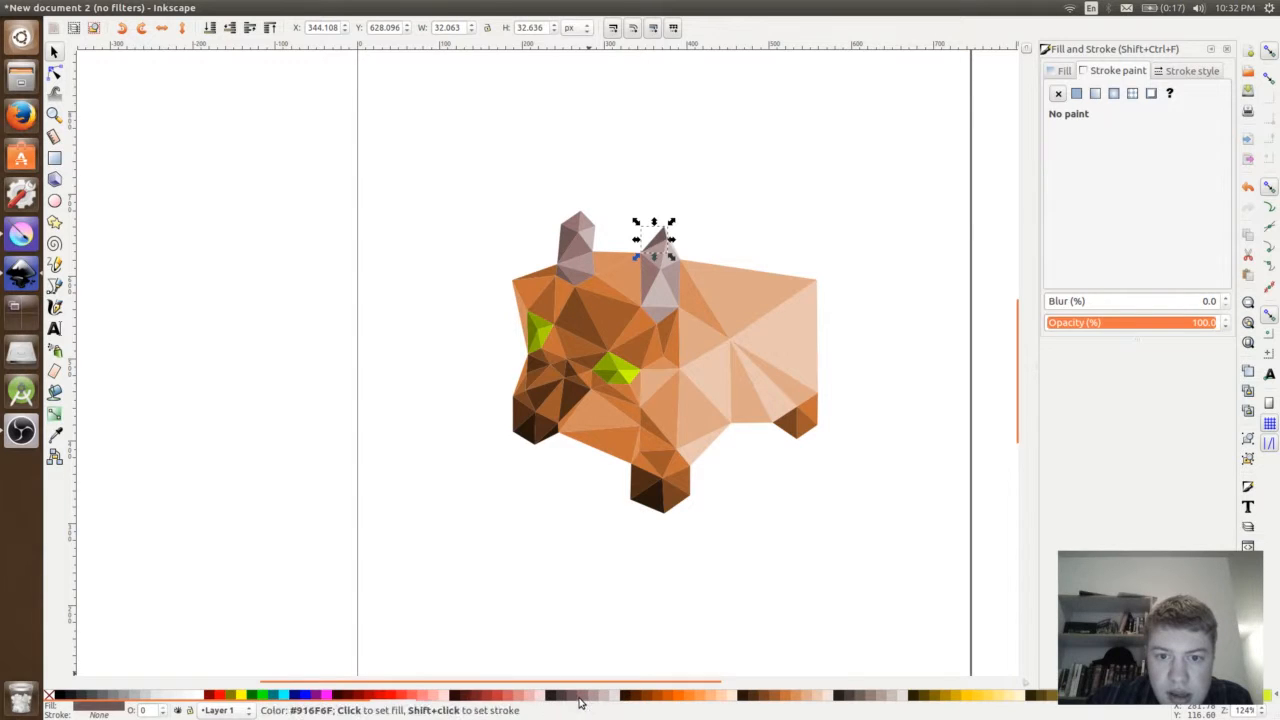
left_click(580, 699)
left_click(735, 193)
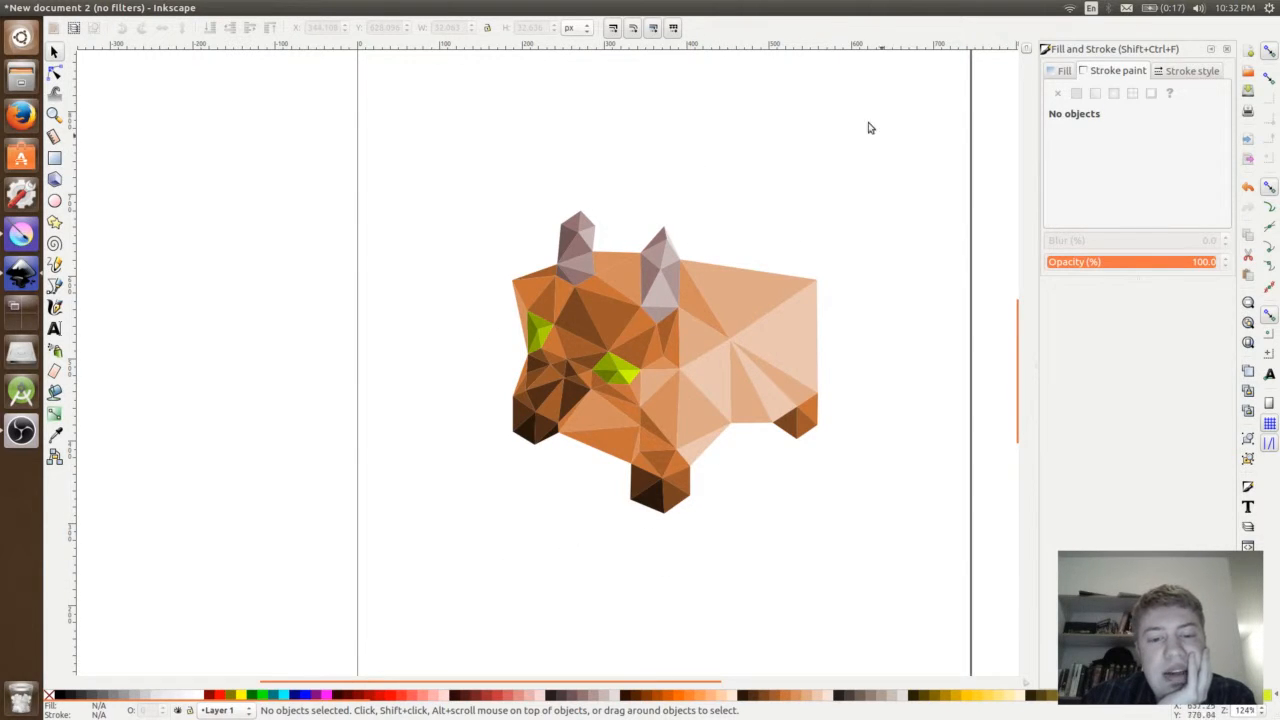
- Darken the triangles in the middle of the snout with dark brown shades
left_click(556, 376)
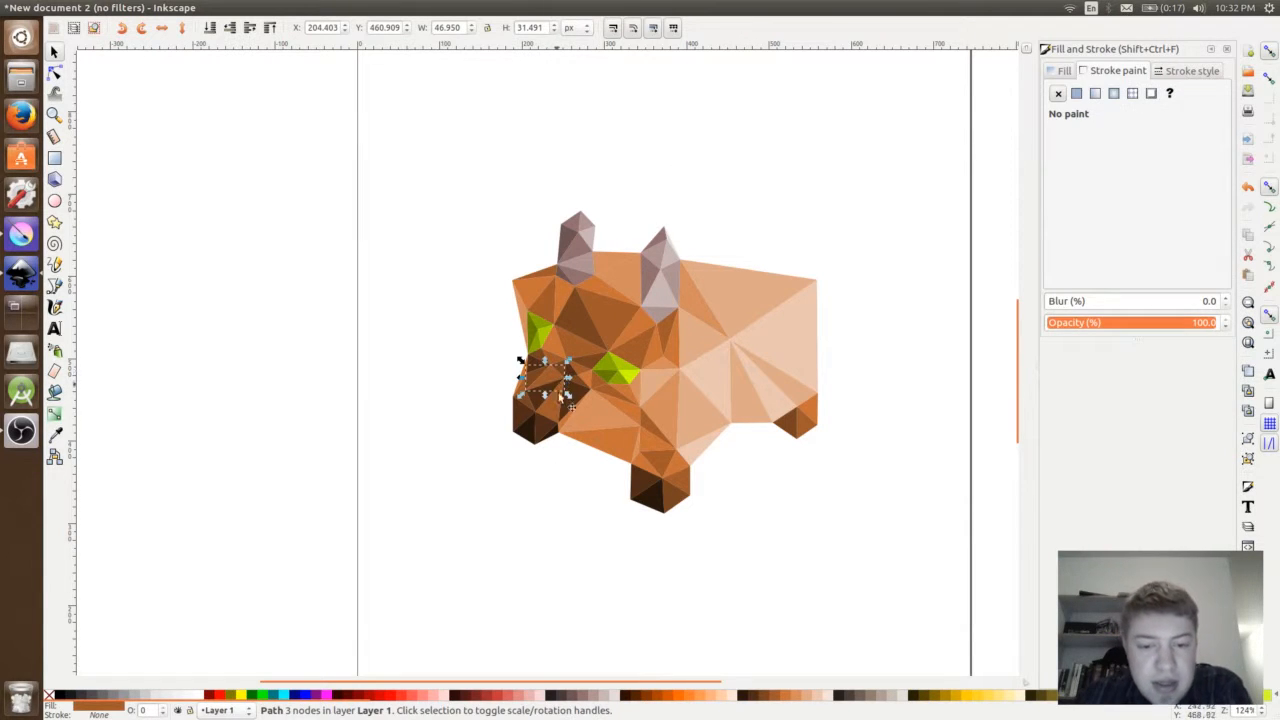
left_click(768, 703)
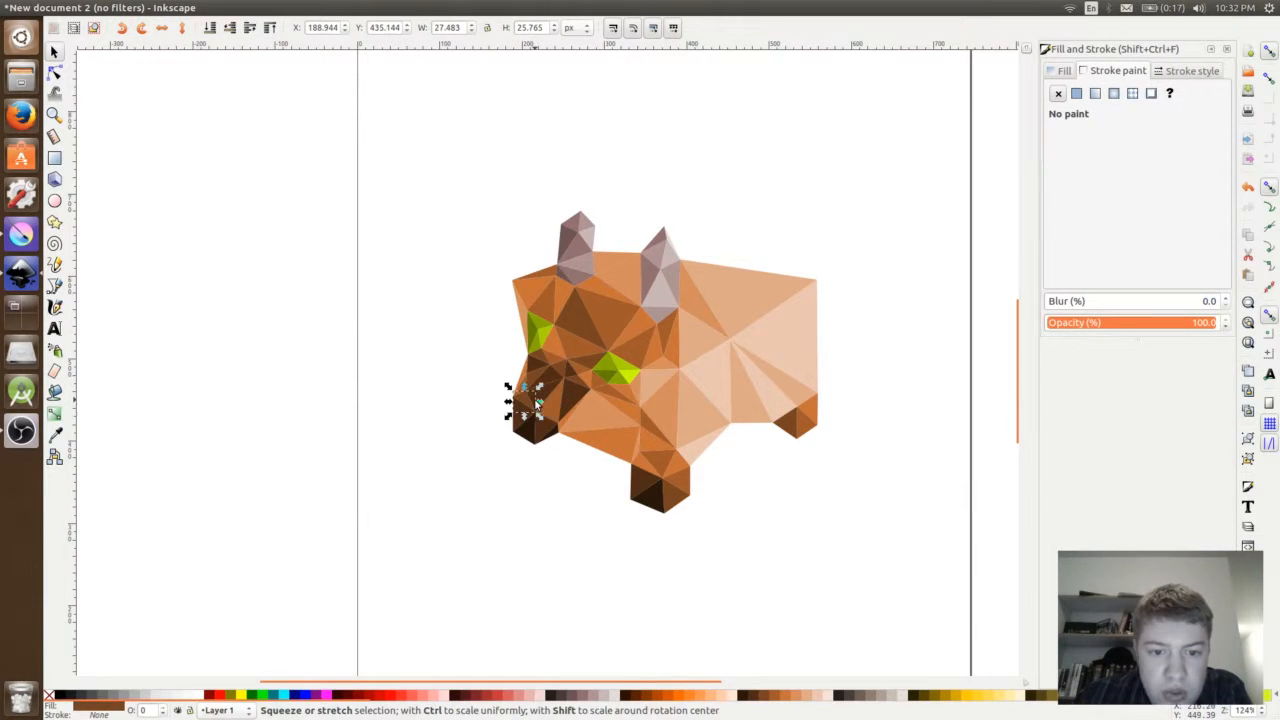
left_click(537, 505)
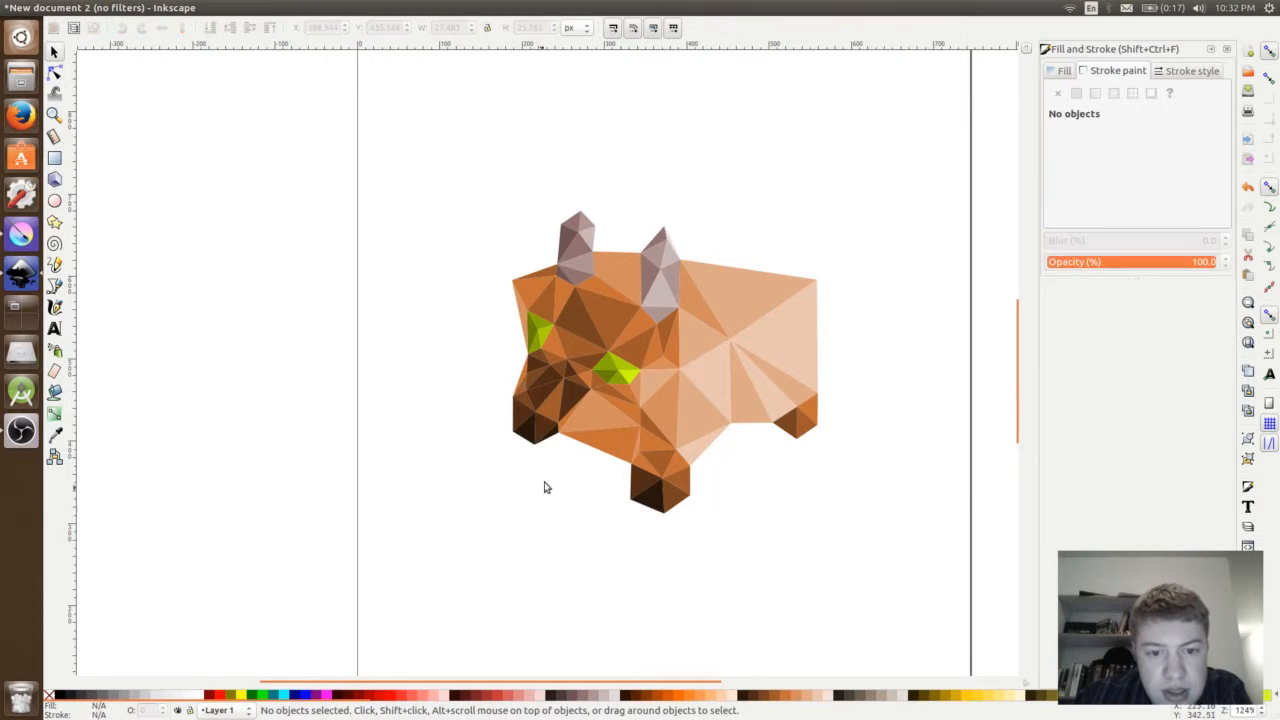
left_click(558, 397)
left_click(762, 699)
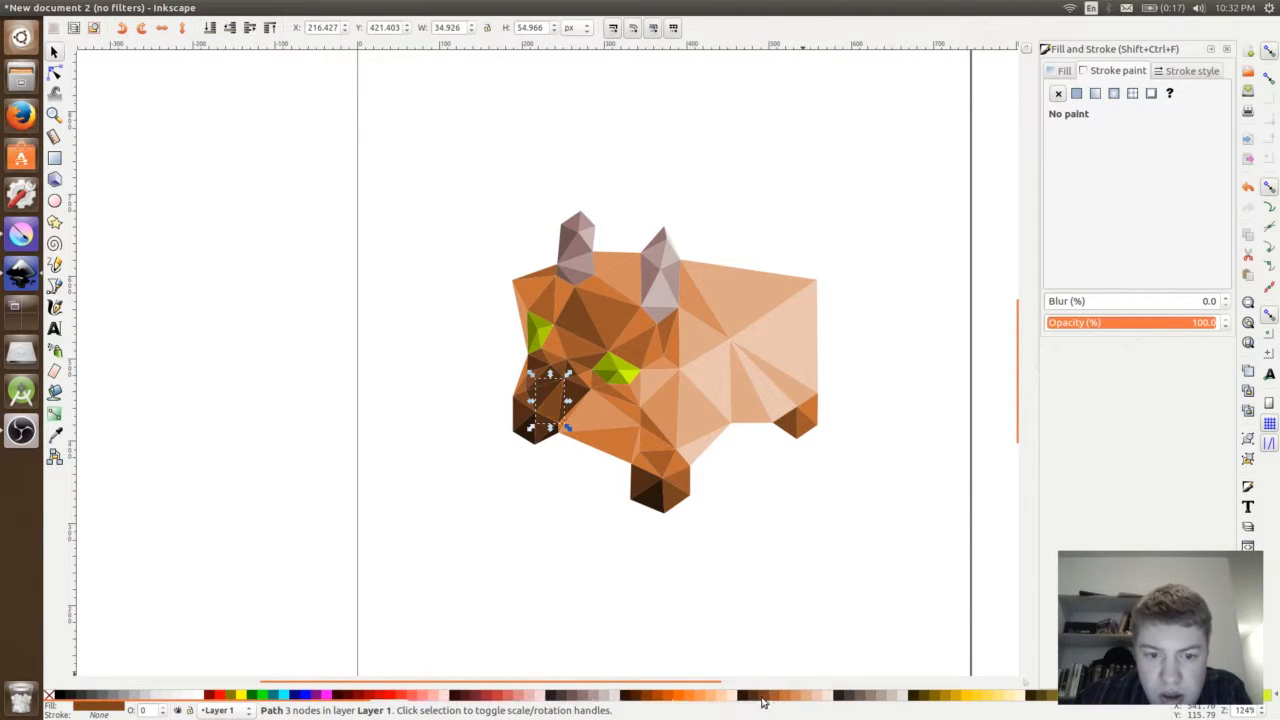
left_click(752, 700)
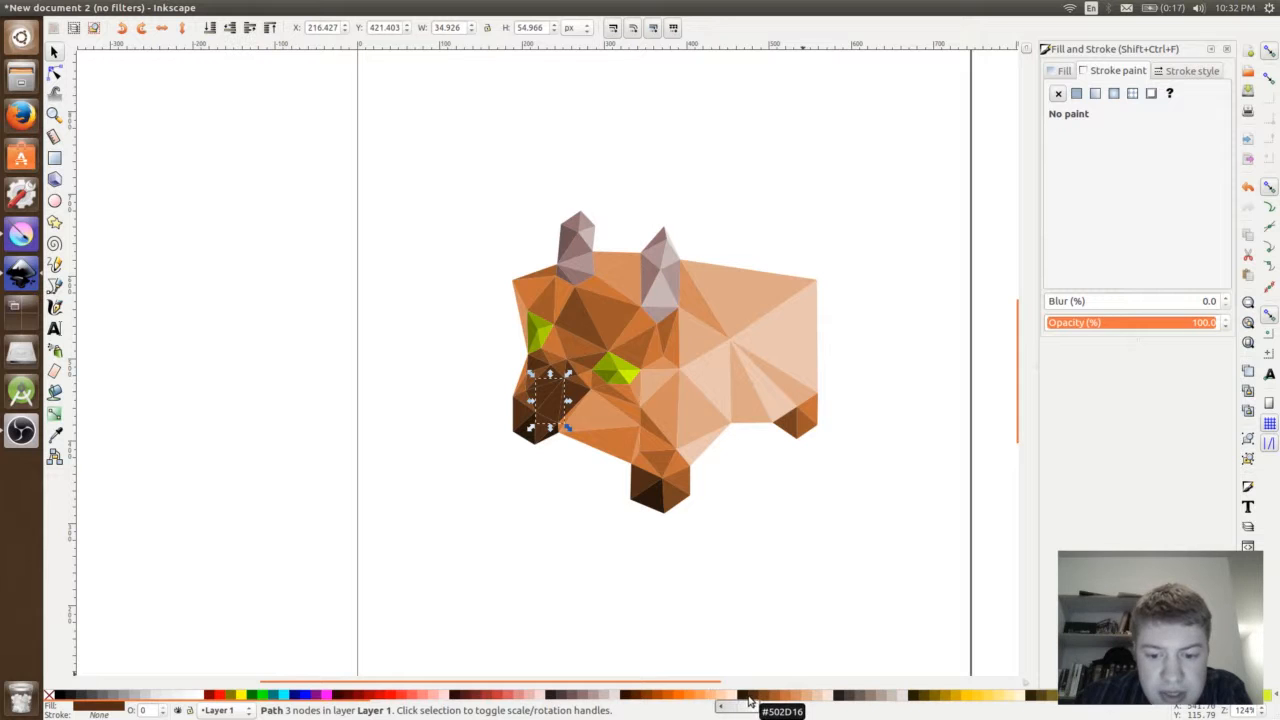
left_click(614, 587)
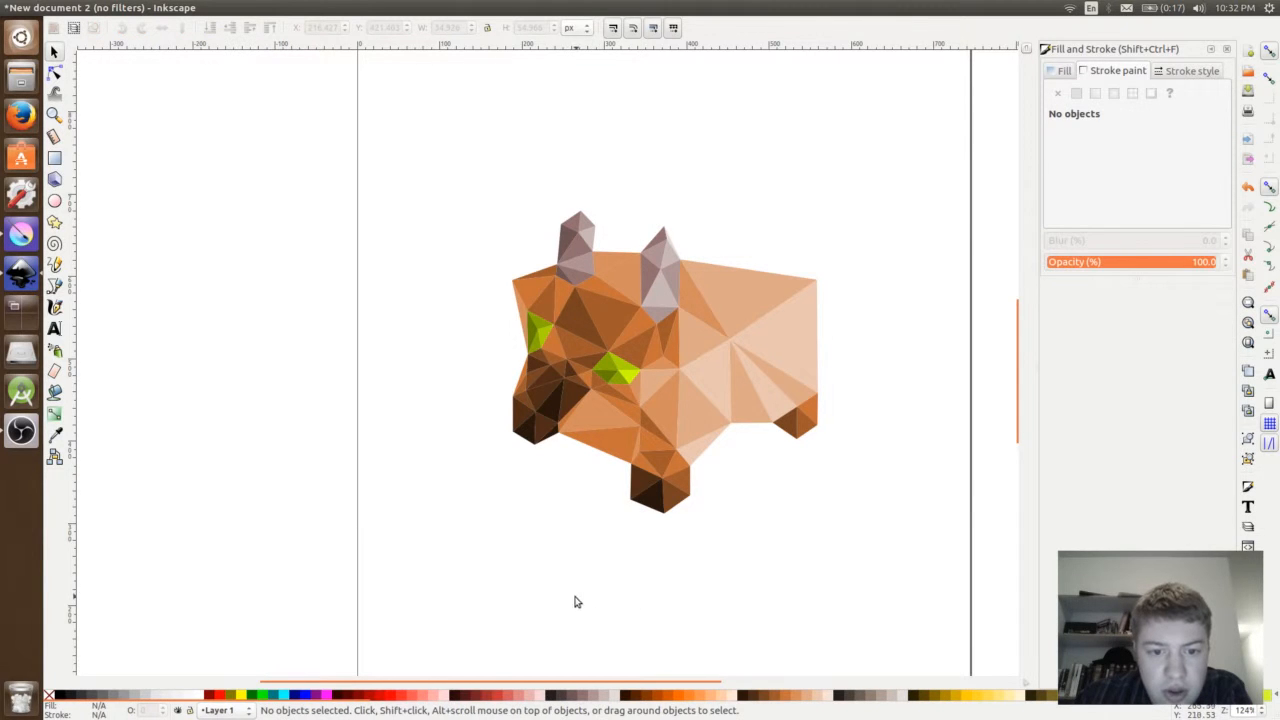
- Try brown shades, including #C87137, on the wide upper snout triangle
left_click(550, 371)
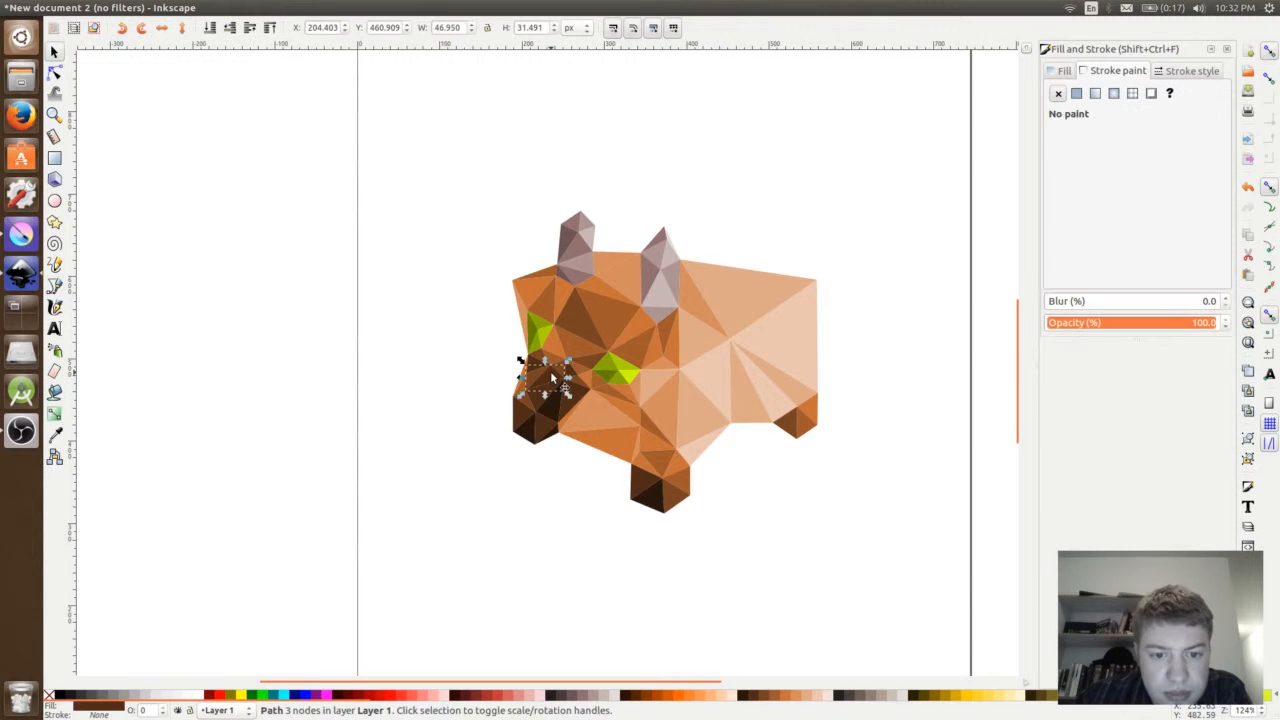
left_click(752, 696)
left_click(489, 395)
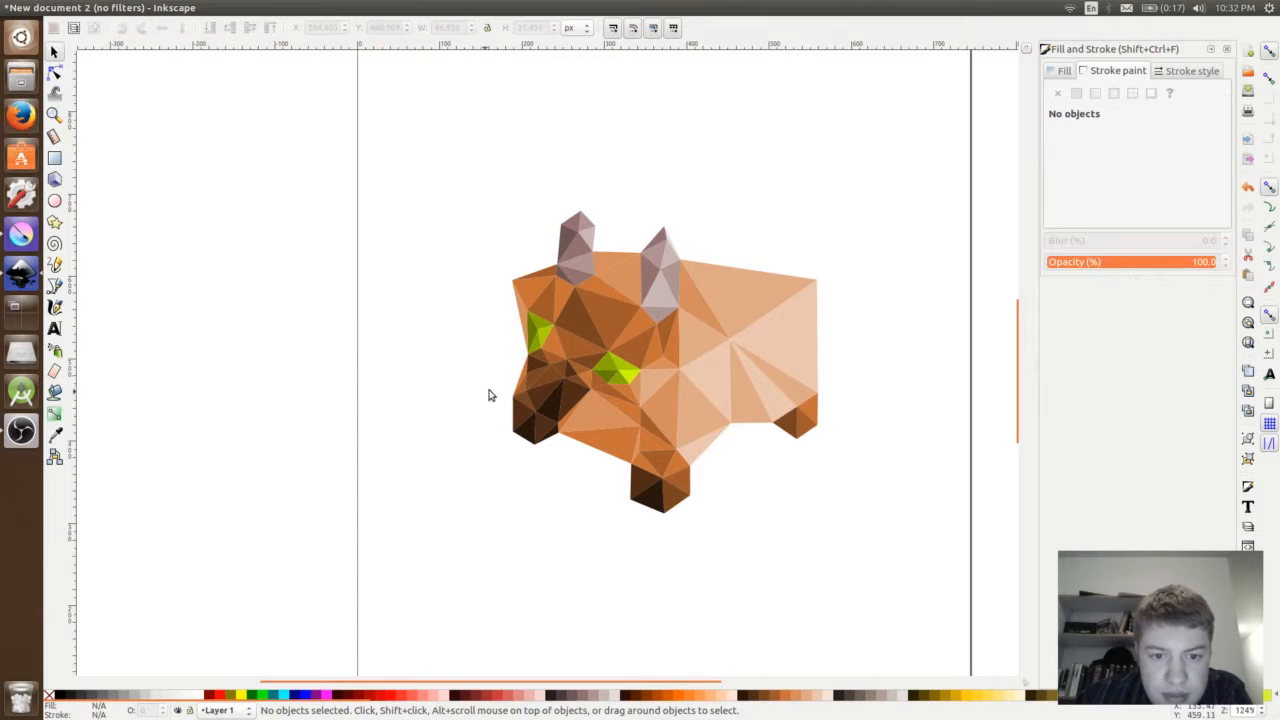
left_click(536, 376)
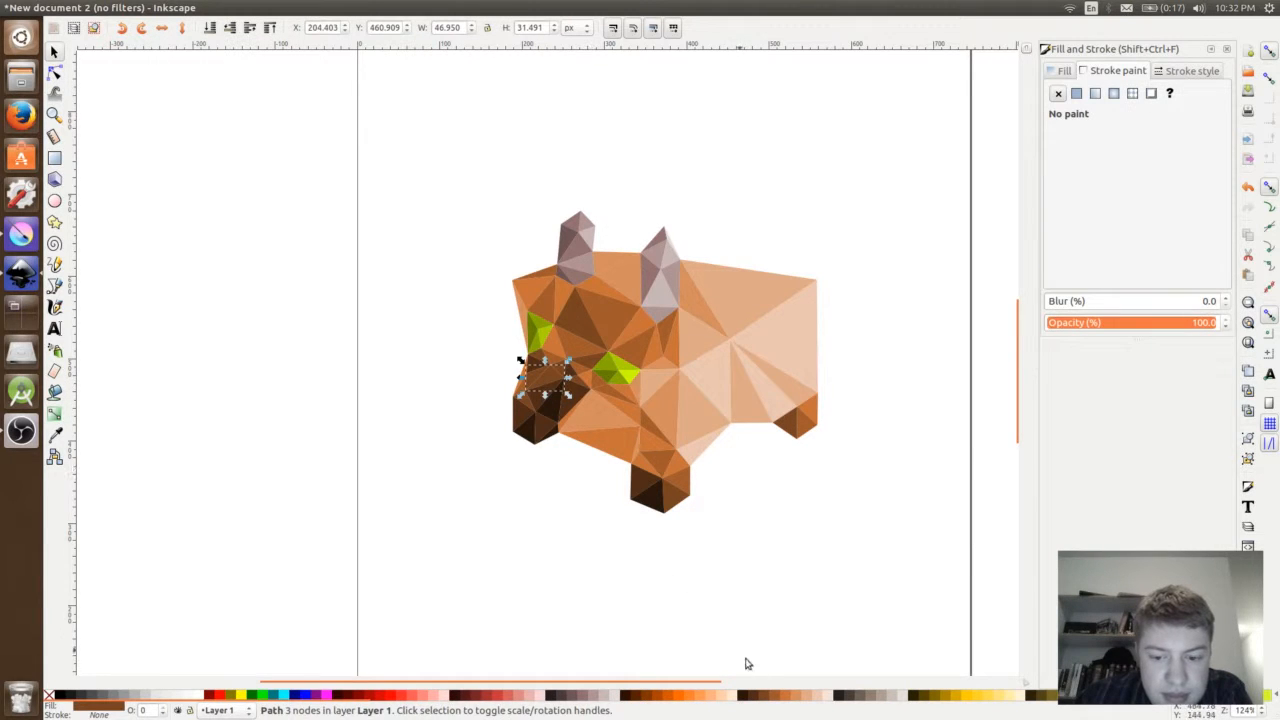
left_click(781, 697)
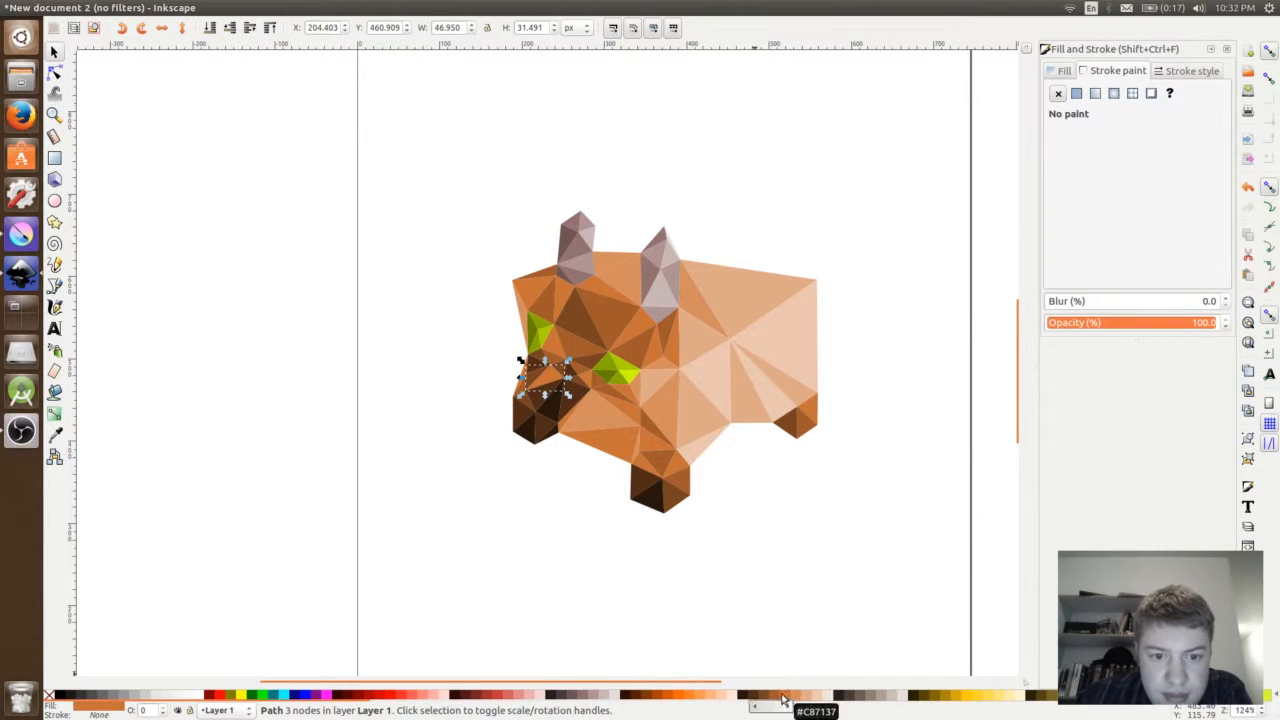
key("Escape")
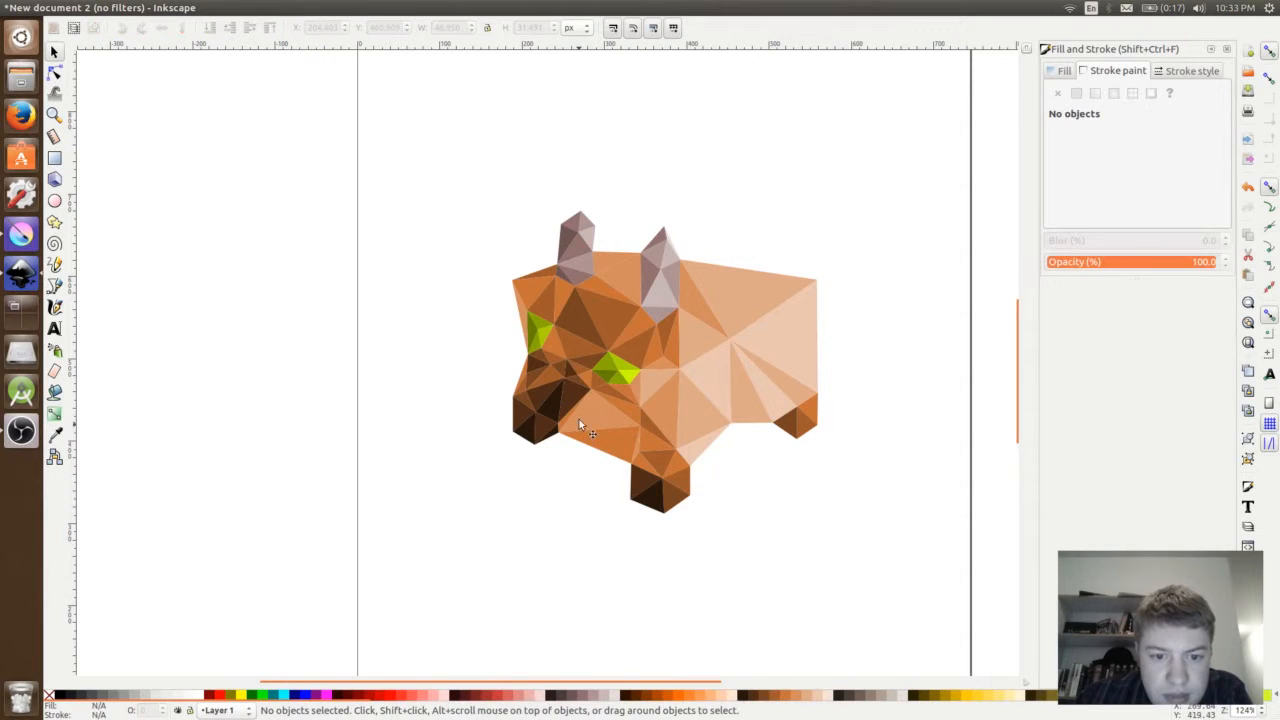
left_click(562, 368)
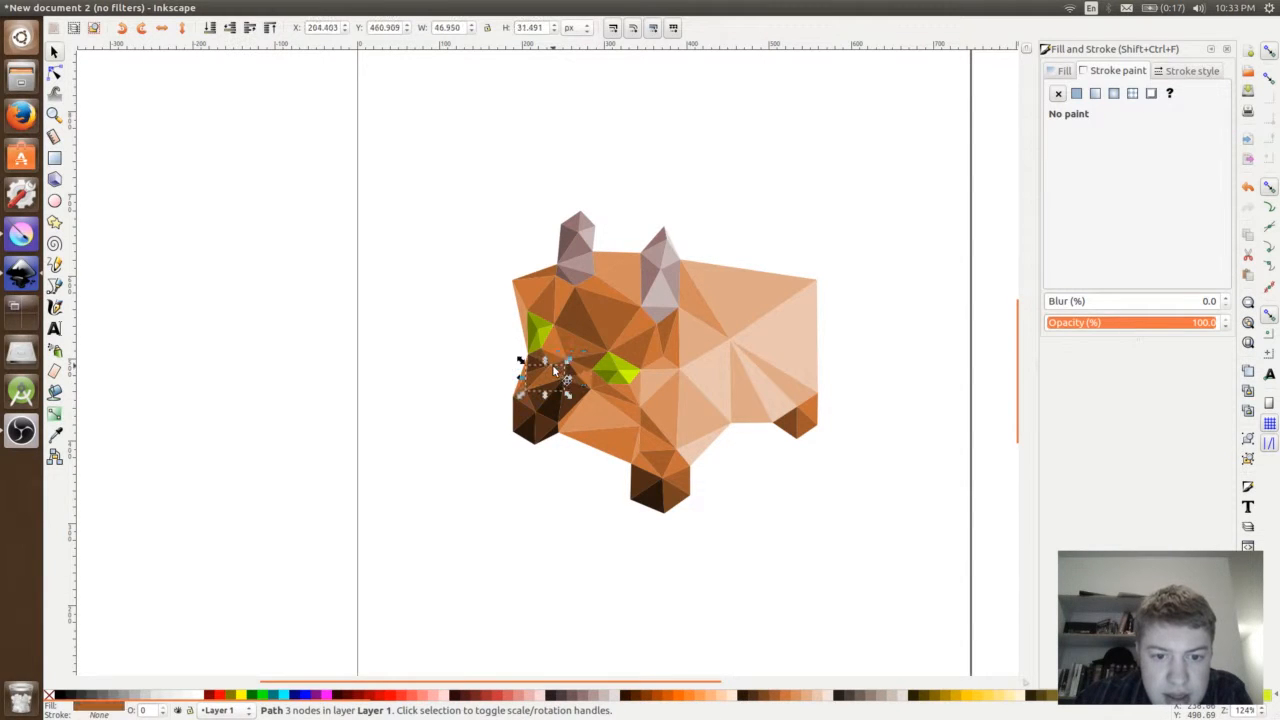
key("Tab")
key("Tab")
key("Tab")
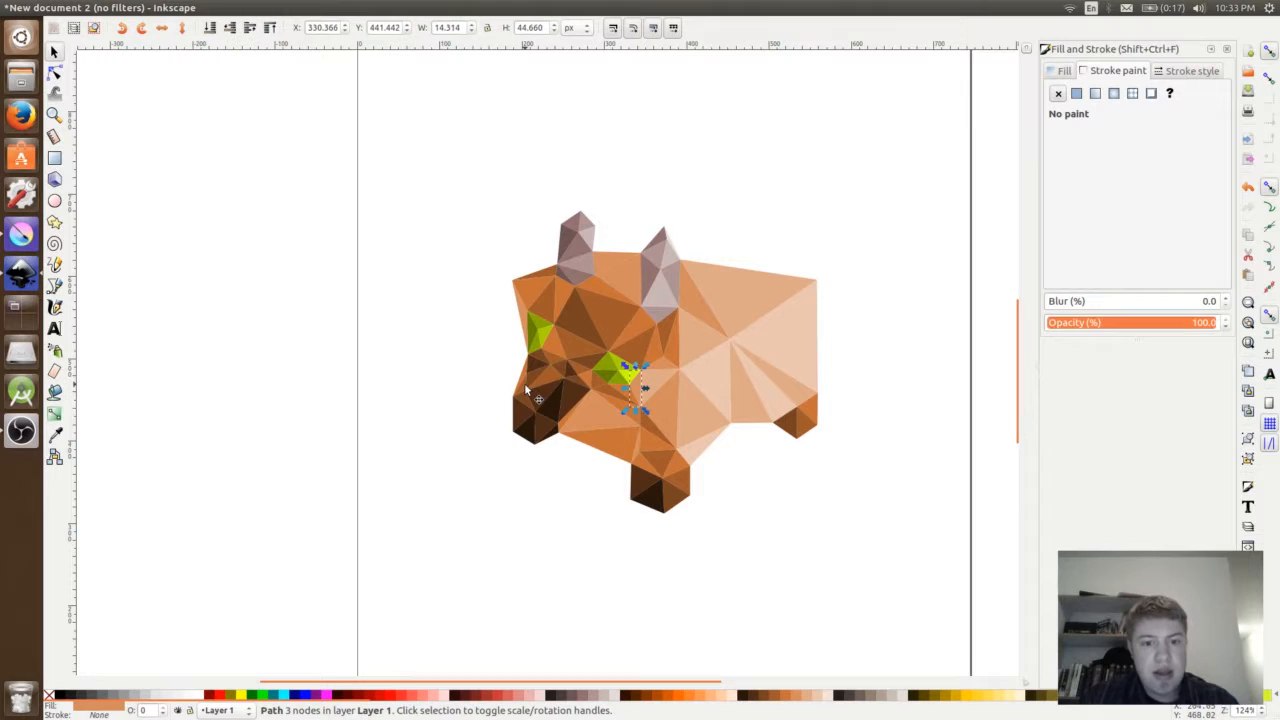
key("Tab")
key("Tab")
key("Tab")
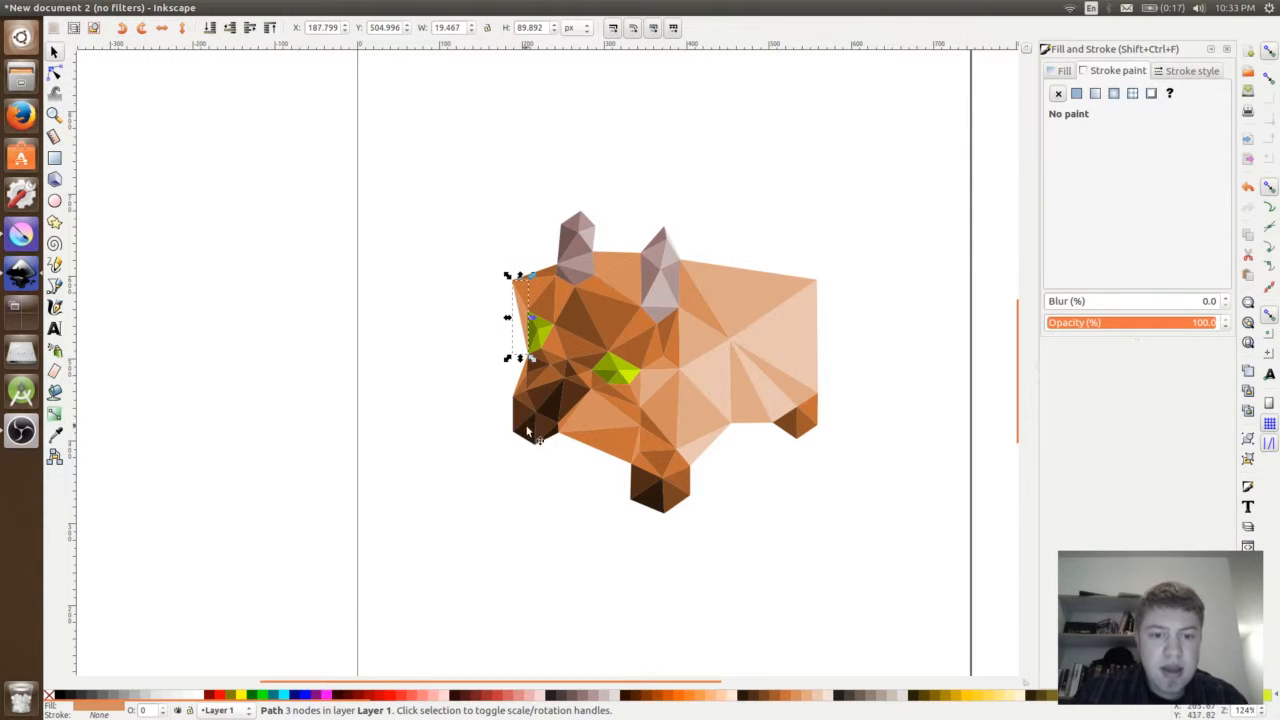
left_click(519, 505)
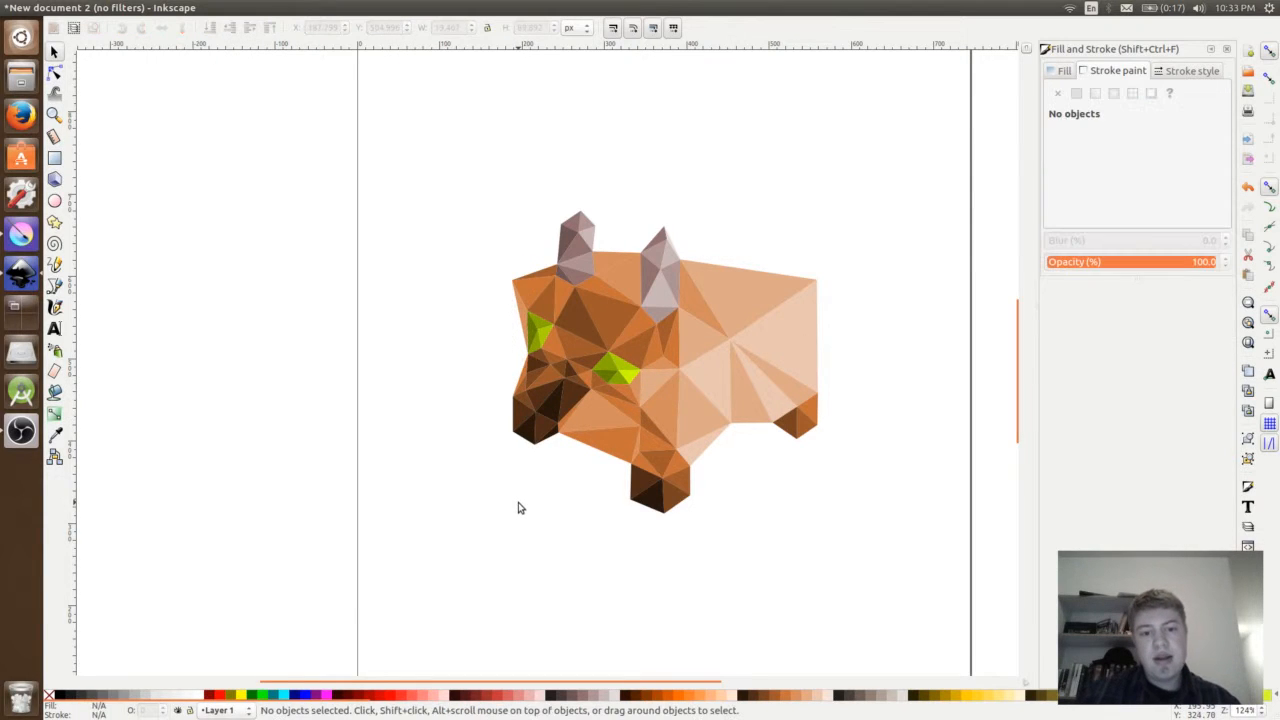
- Fill the wide upper snout triangle with a dark brown matching the surrounding snout
left_click(550, 373)
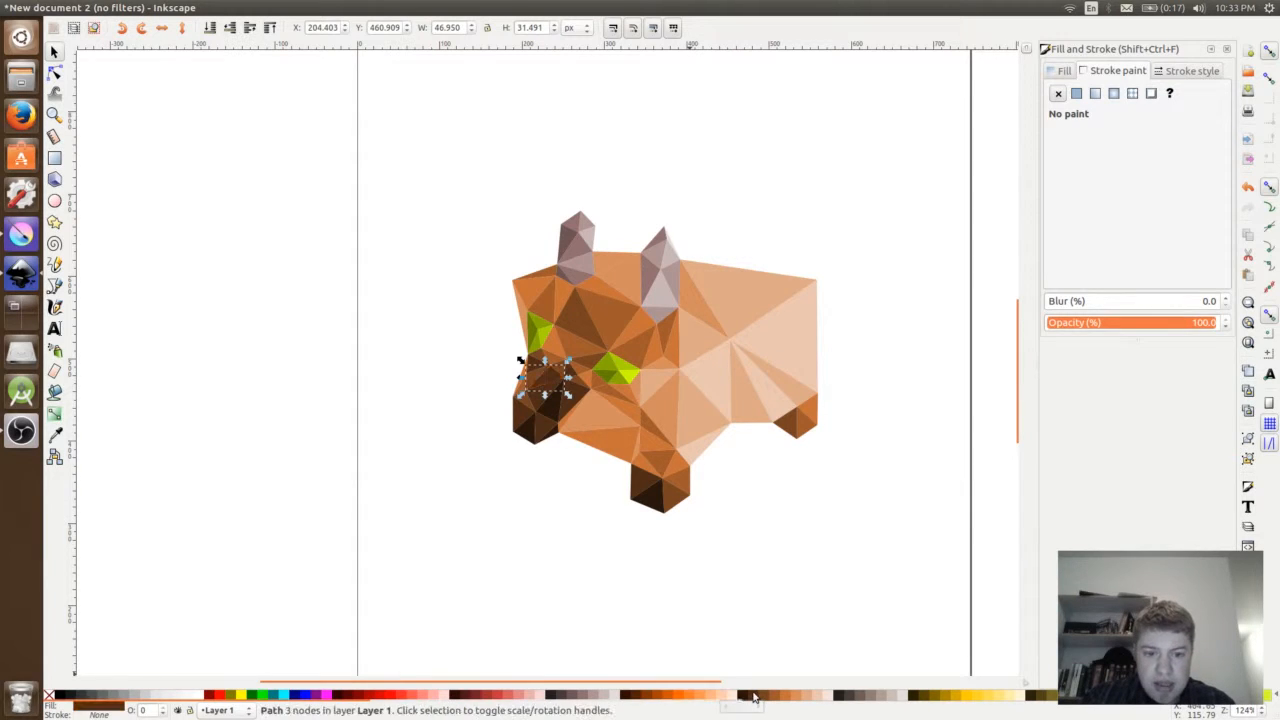
left_click(686, 620)
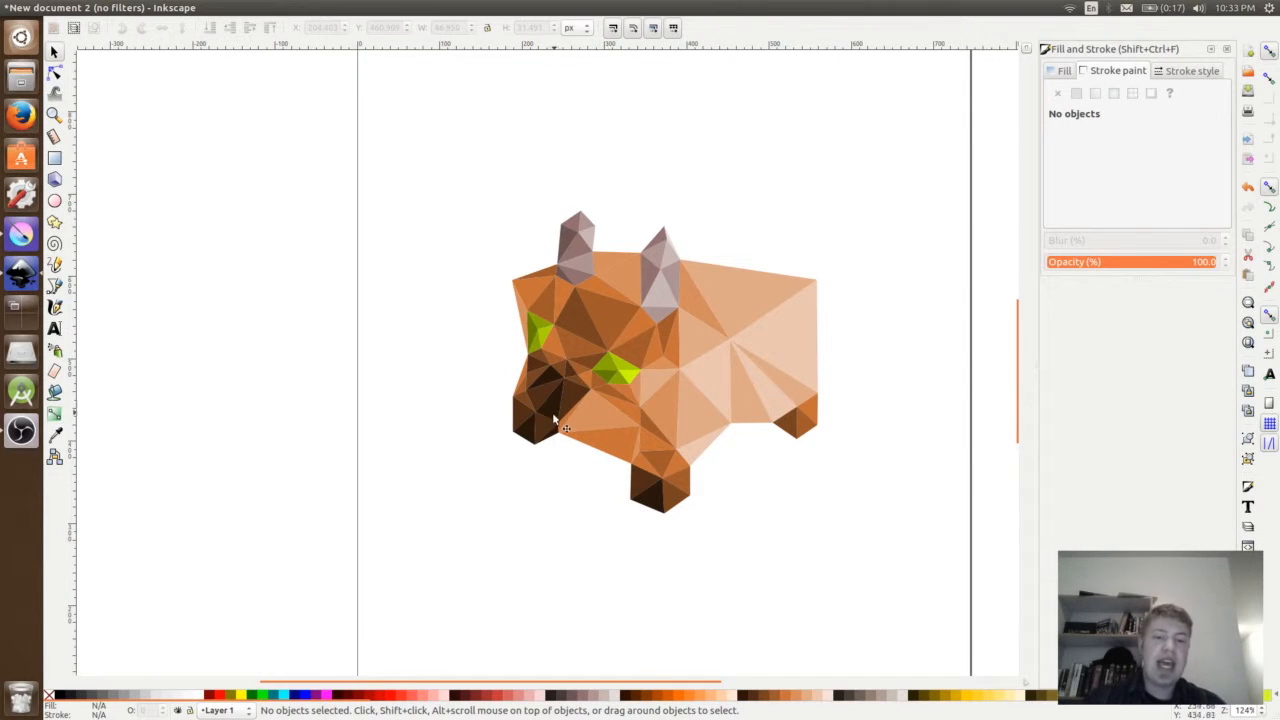
- Examine the finished low-poly figure as a whole and the seams between its triangles up close
key("ctrl+a")
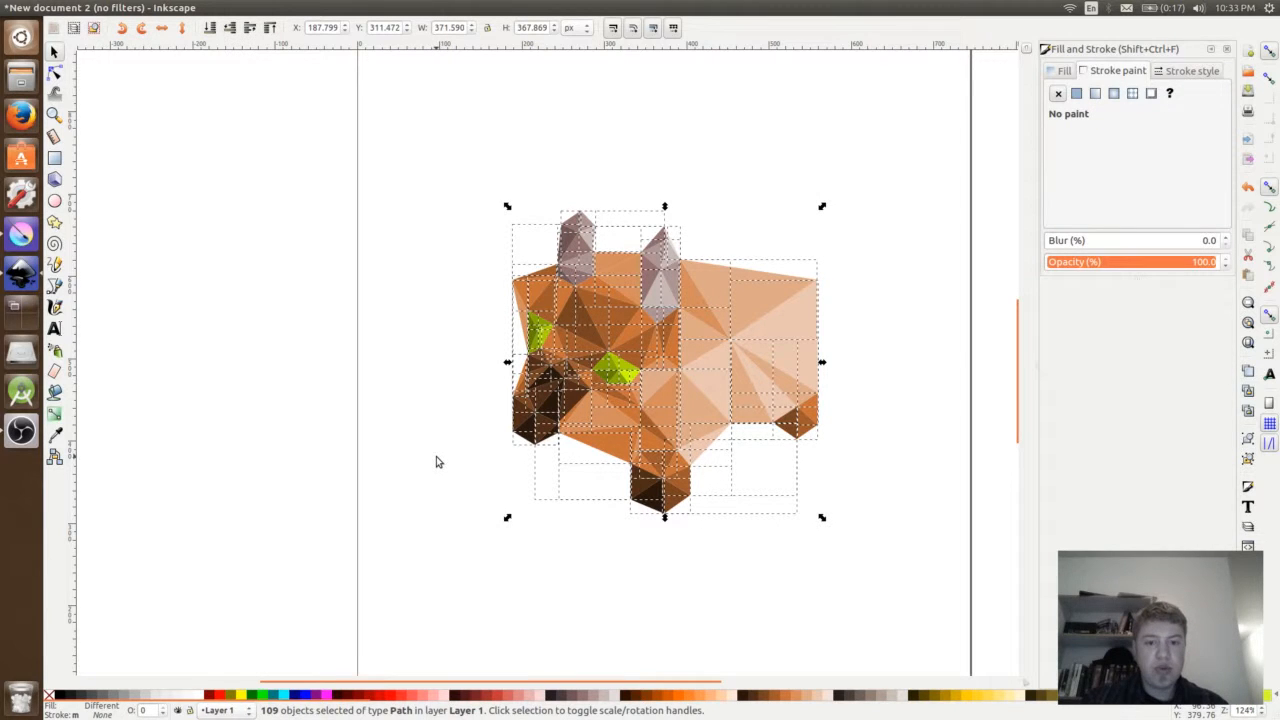
left_click(436, 462)
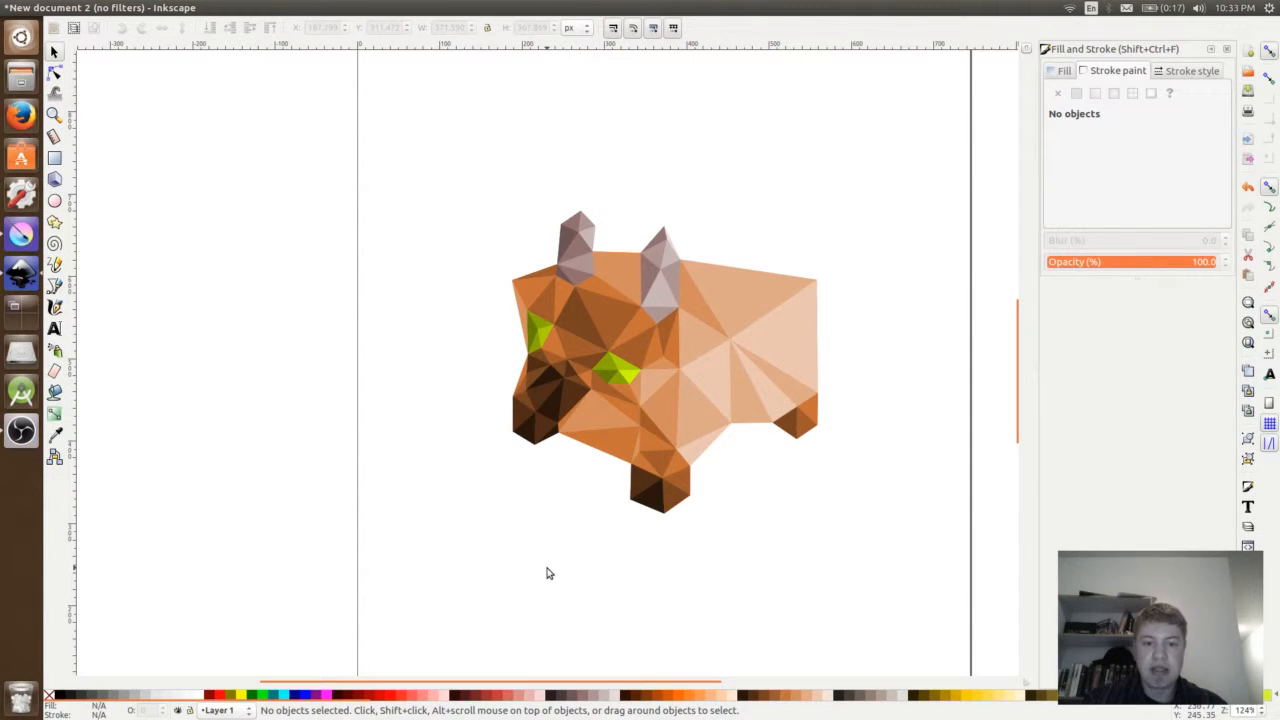
scroll(642, 317, "up", 9, "ctrl")
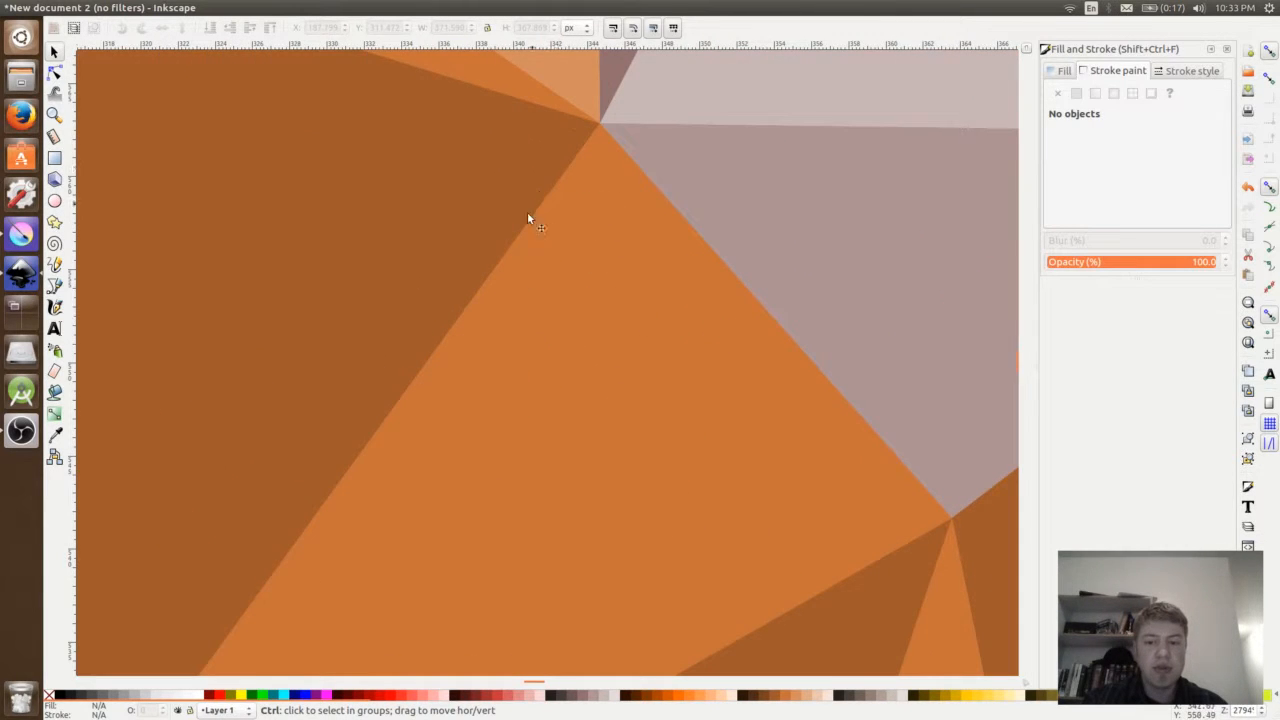
scroll(349, 533, "down", 7, "ctrl")
left_click_drag(349, 534, 535, 347)
scroll(541, 262, "down", 2, "ctrl")
scroll(541, 262, "up", 1, "ctrl")
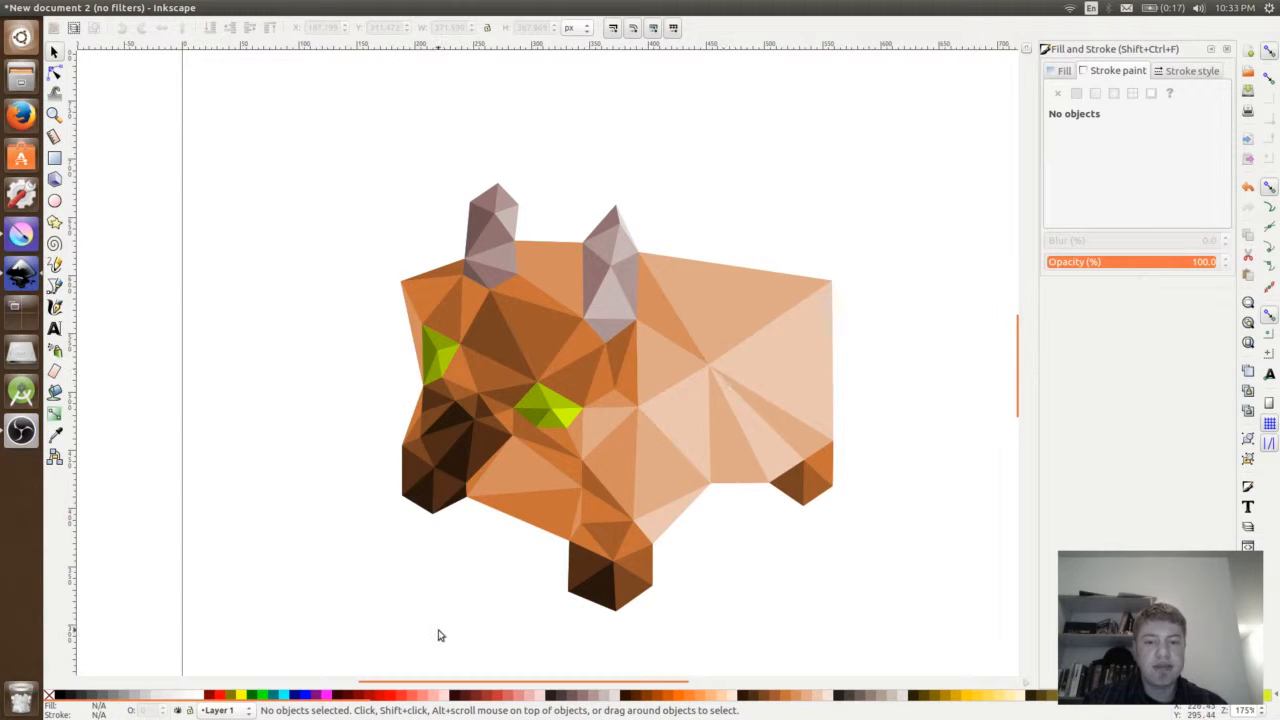
key("ctrl")
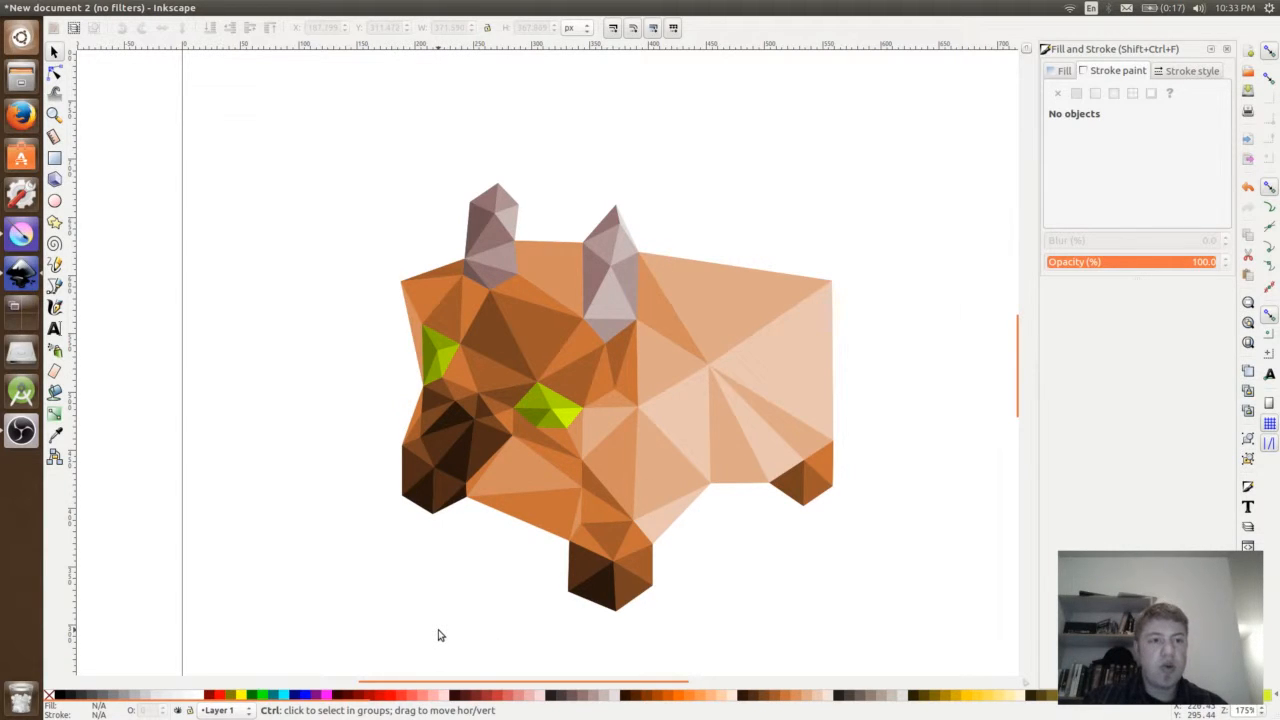
- Save the drawing as goods_6.svg in the images/raw folder
key("ctrl+s")
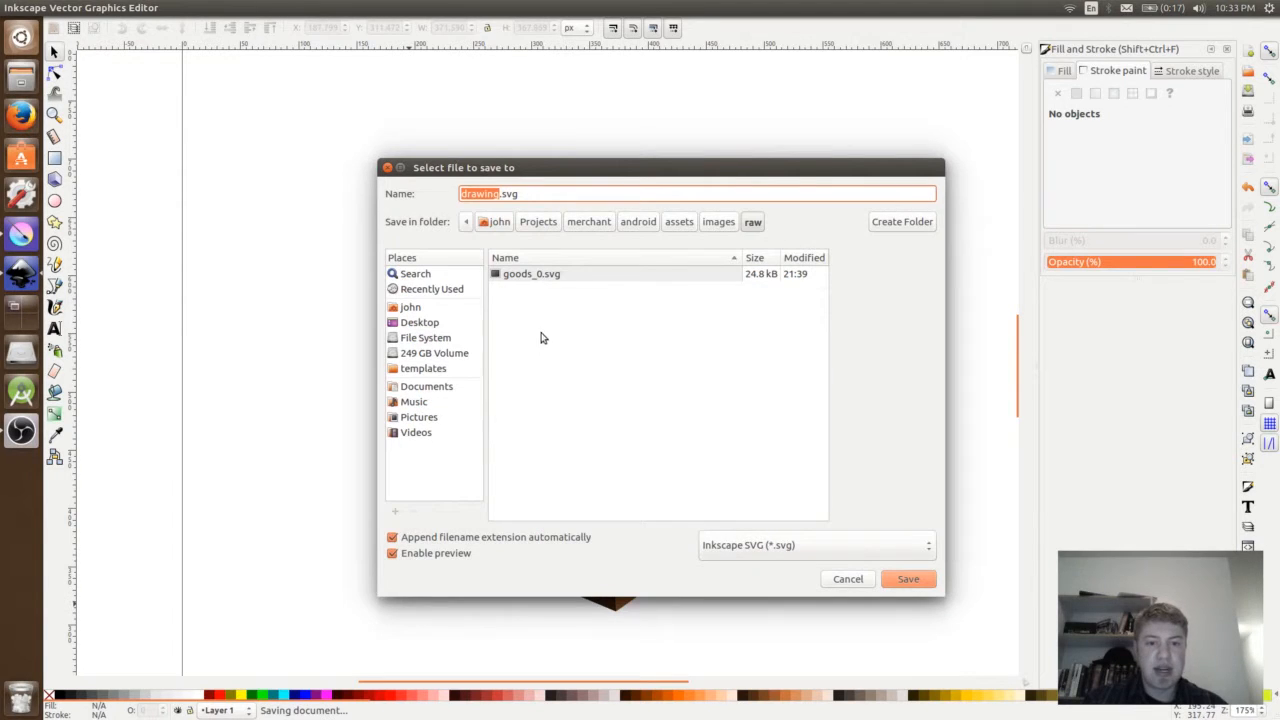
type("goods")
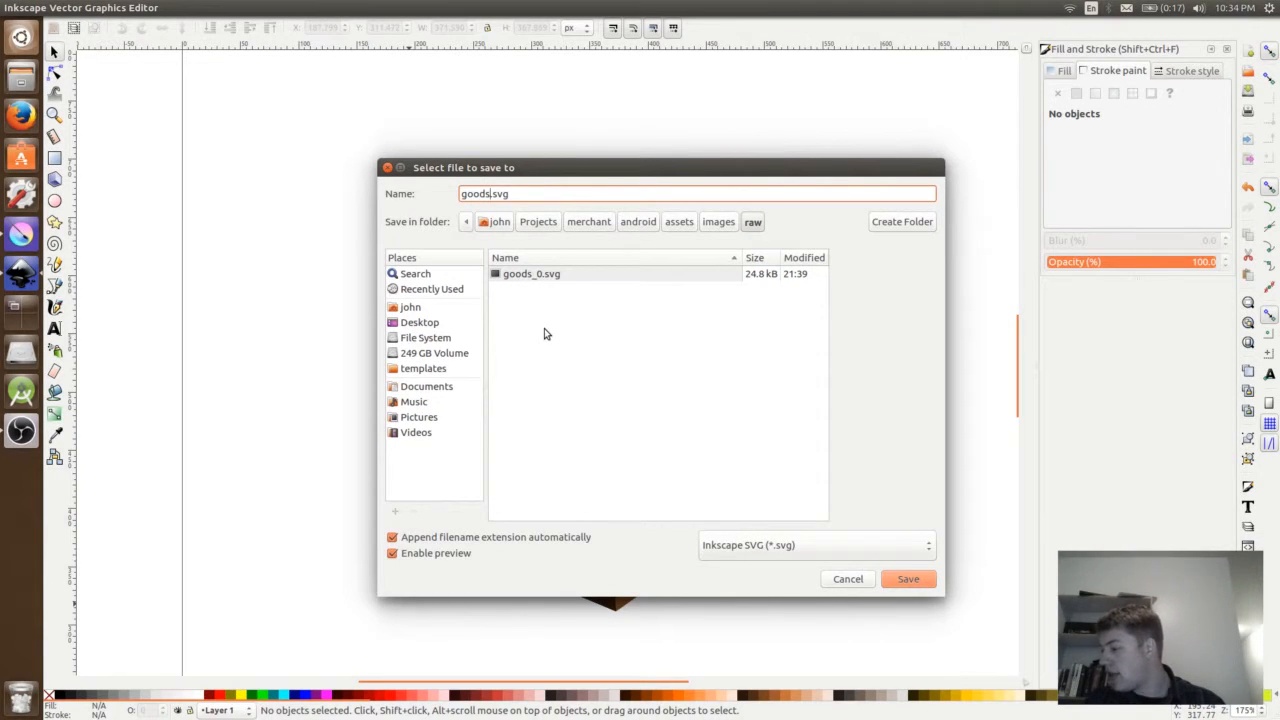
type("_0")
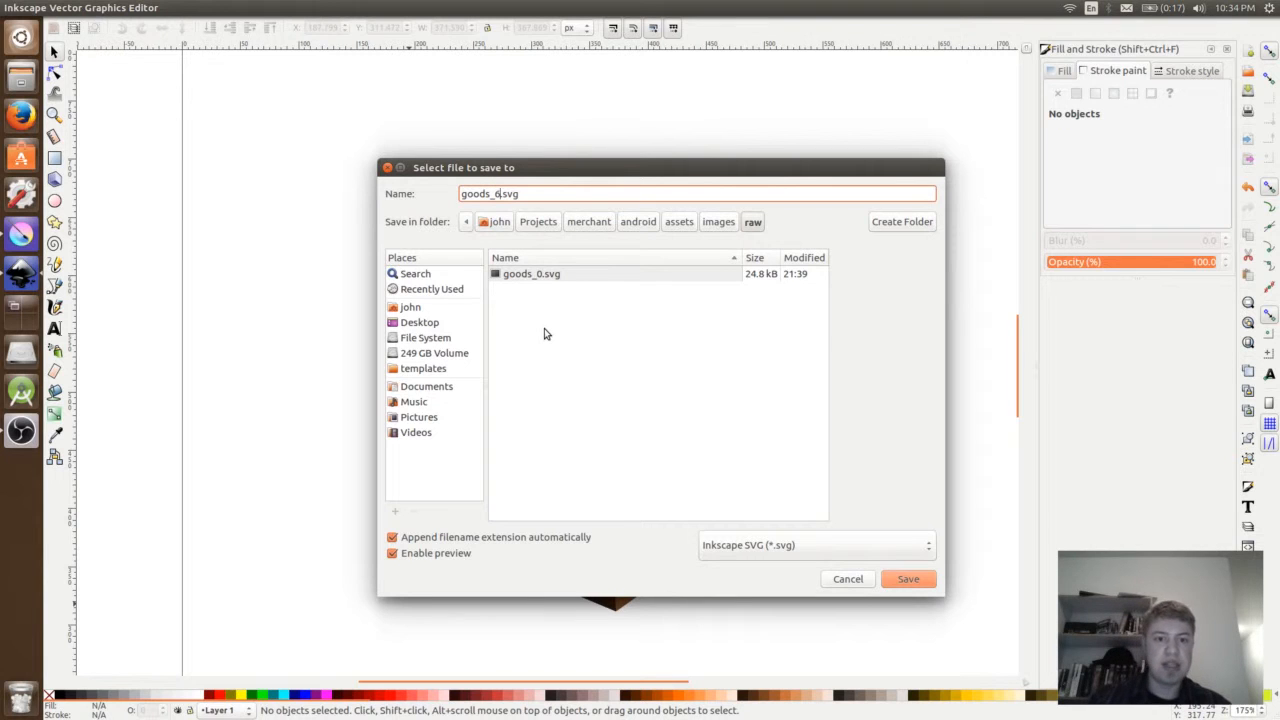
left_click(922, 584)
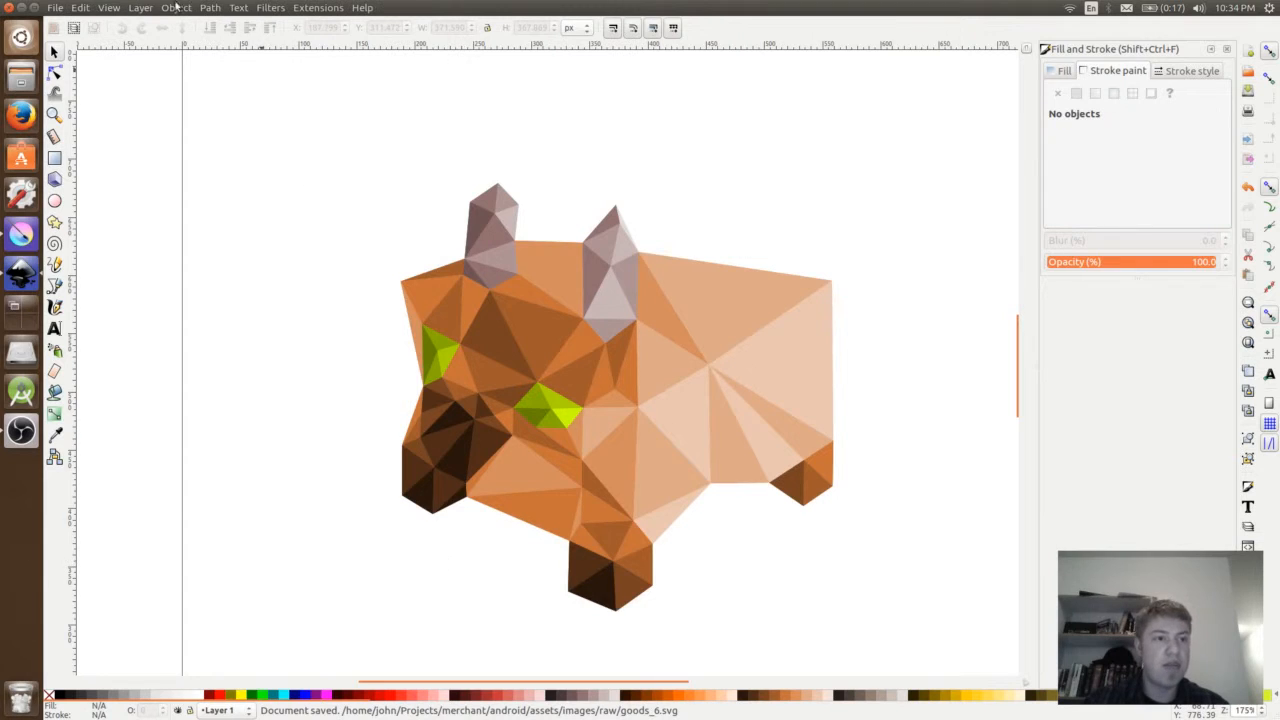
- Set up a PNG export of the whole drawing area with an image width of 512 pixels
left_click(55, 7)
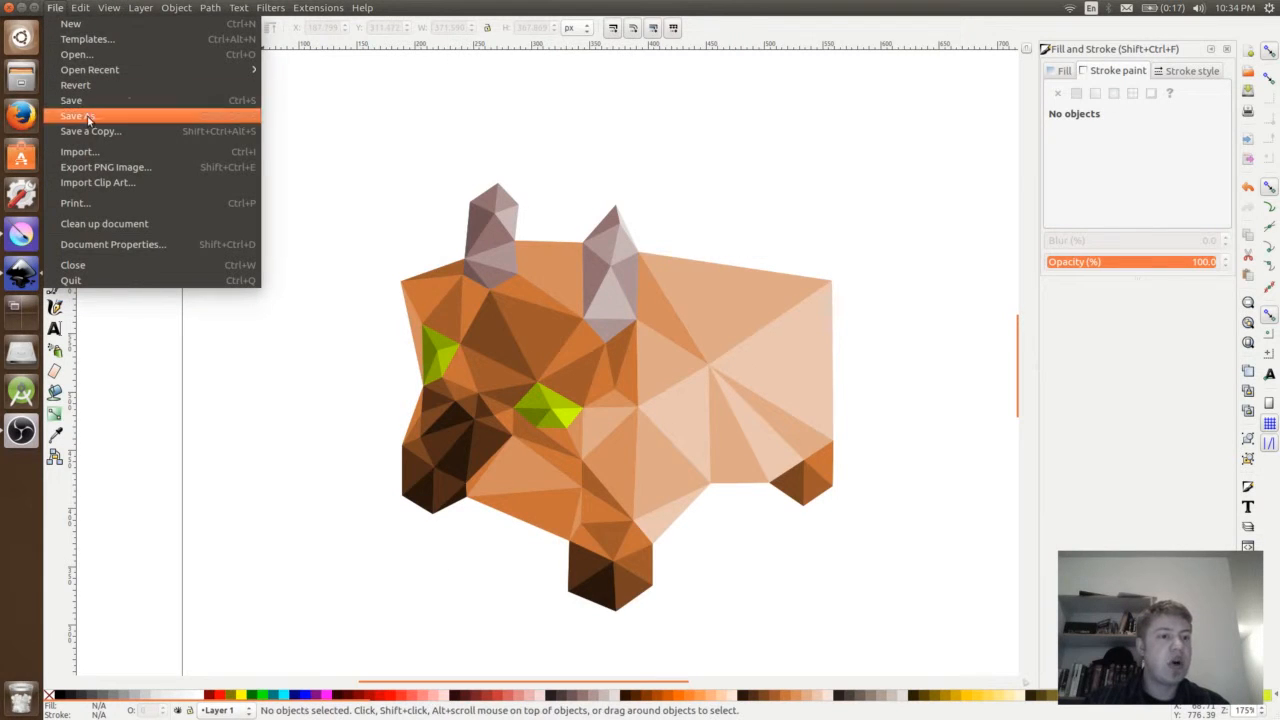
left_click(95, 173)
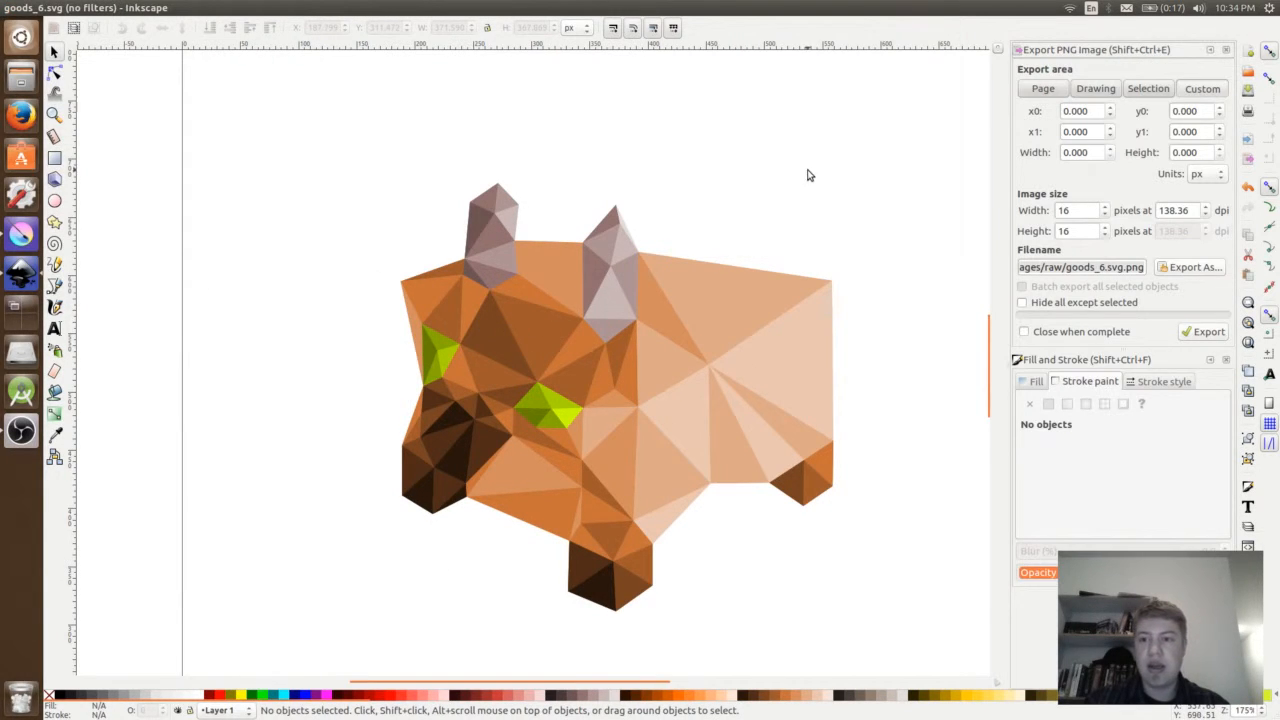
left_click(1100, 91)
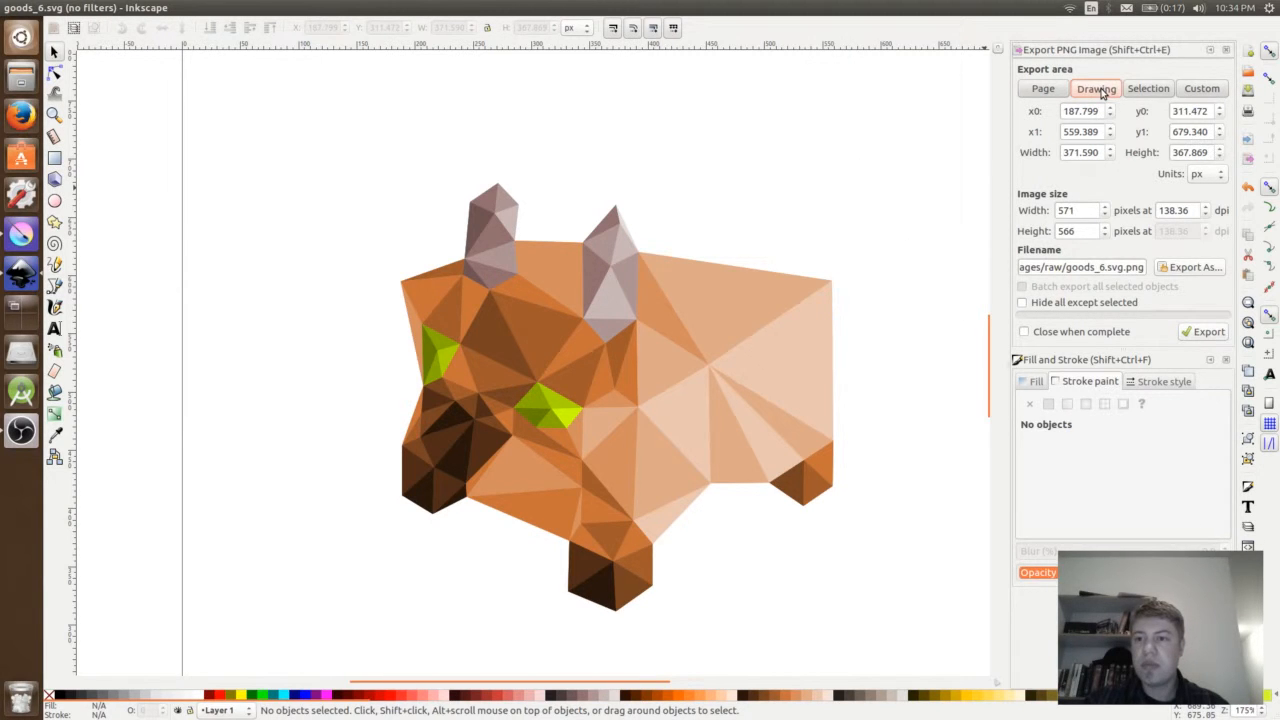
double_click(1079, 210)
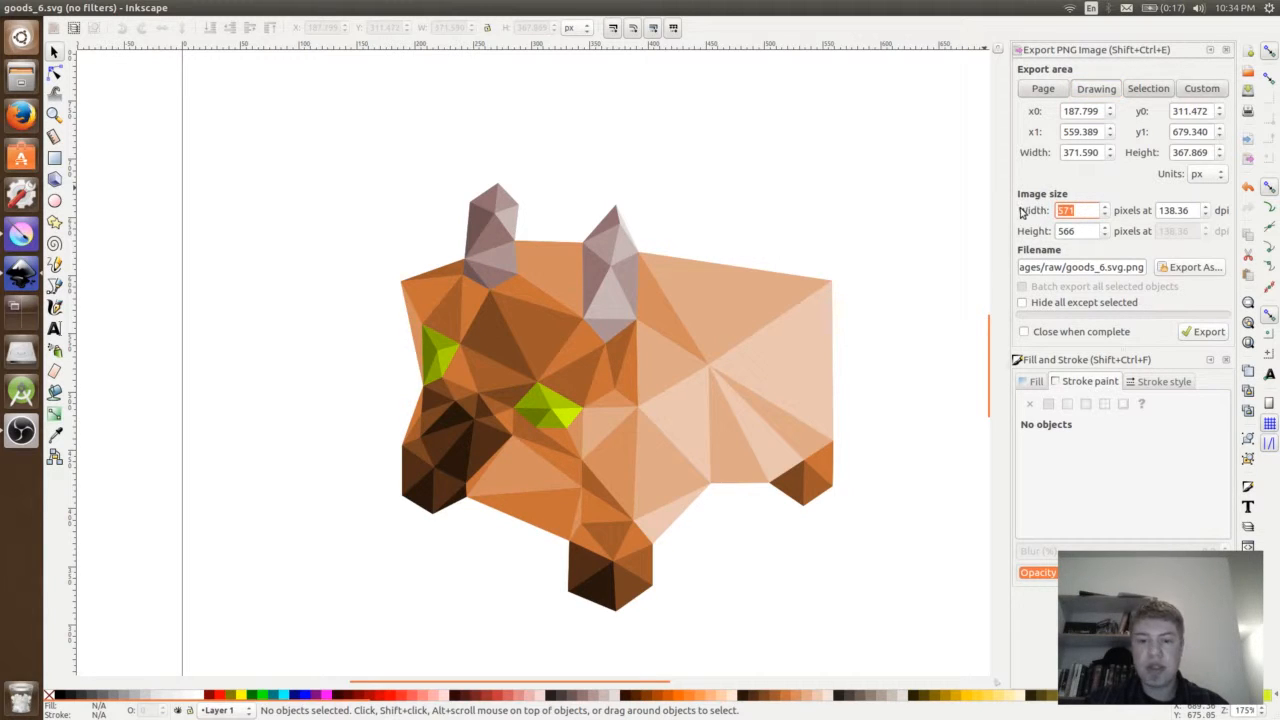
type("512")
left_click(1080, 234)
left_click(1081, 213)
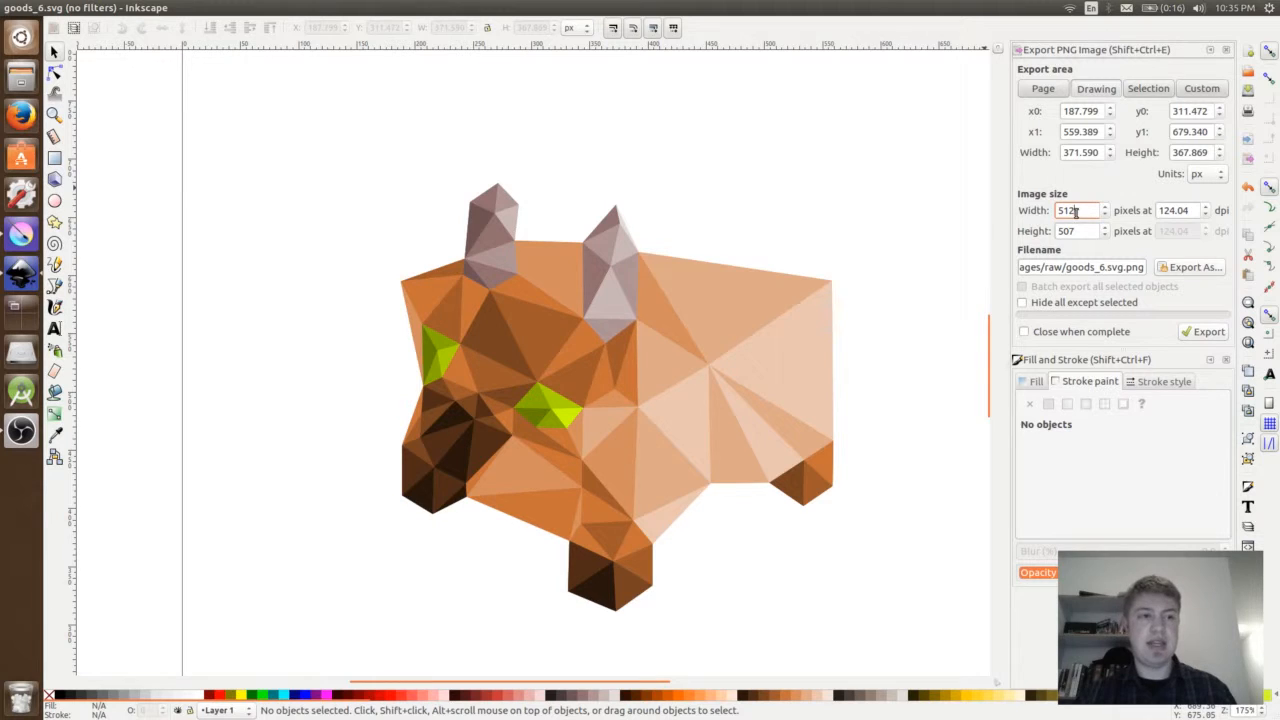
left_click(56, 9)
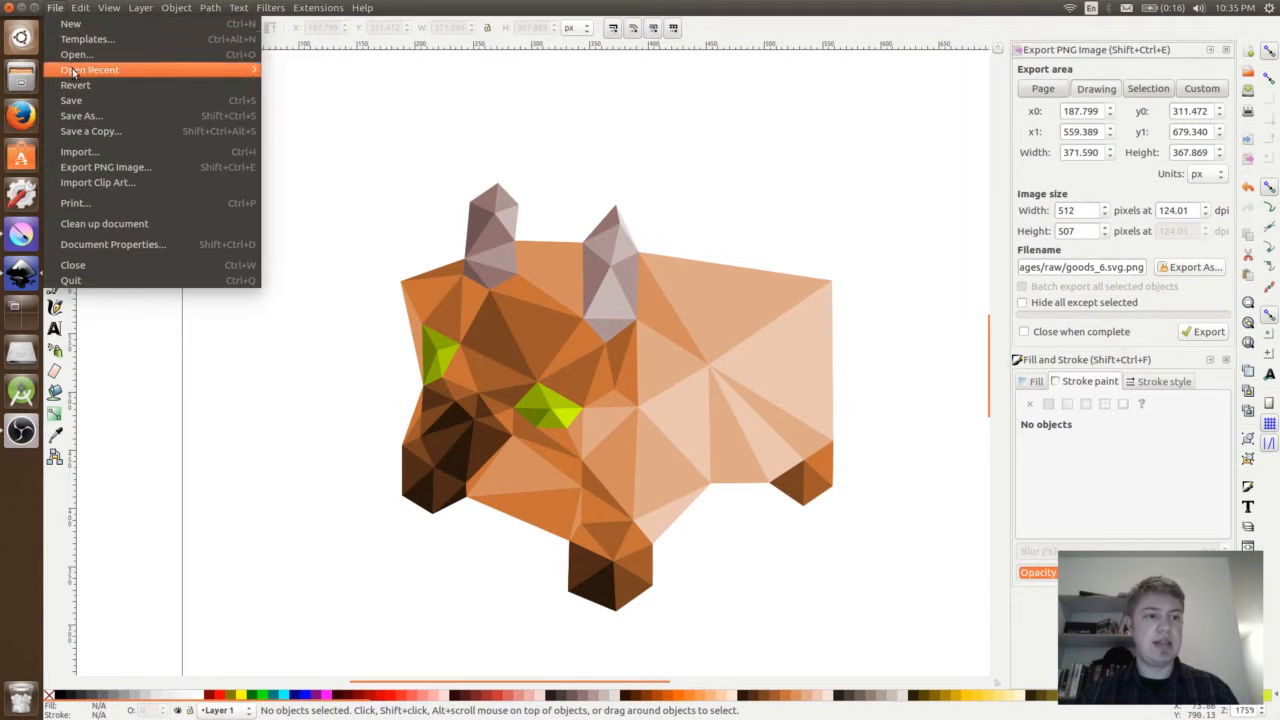
mouse_move(318, 7)
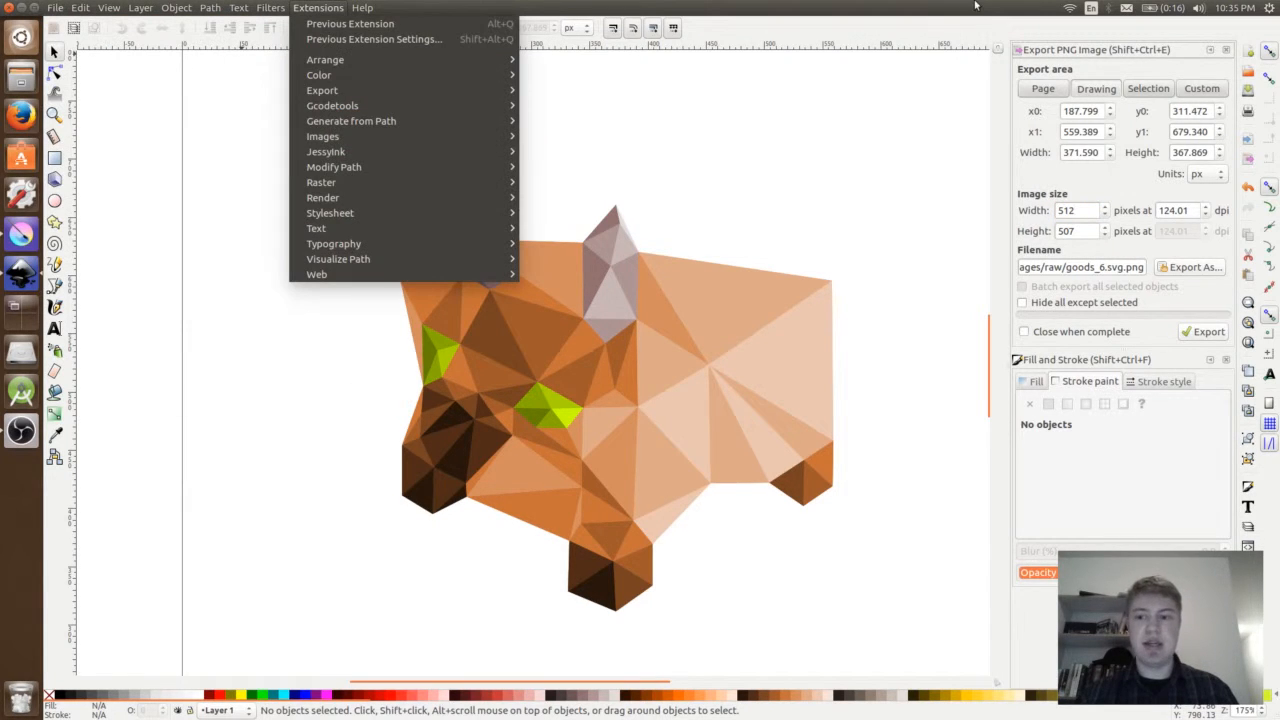
left_click(1172, 343)
- Change the export path to assets/images/goods_6.png, without the raw folder and the .svg part, and export the PNG
left_click_drag(1048, 268, 1057, 269)
key("BackSpace")
key("BackSpace")
key("BackSpace")
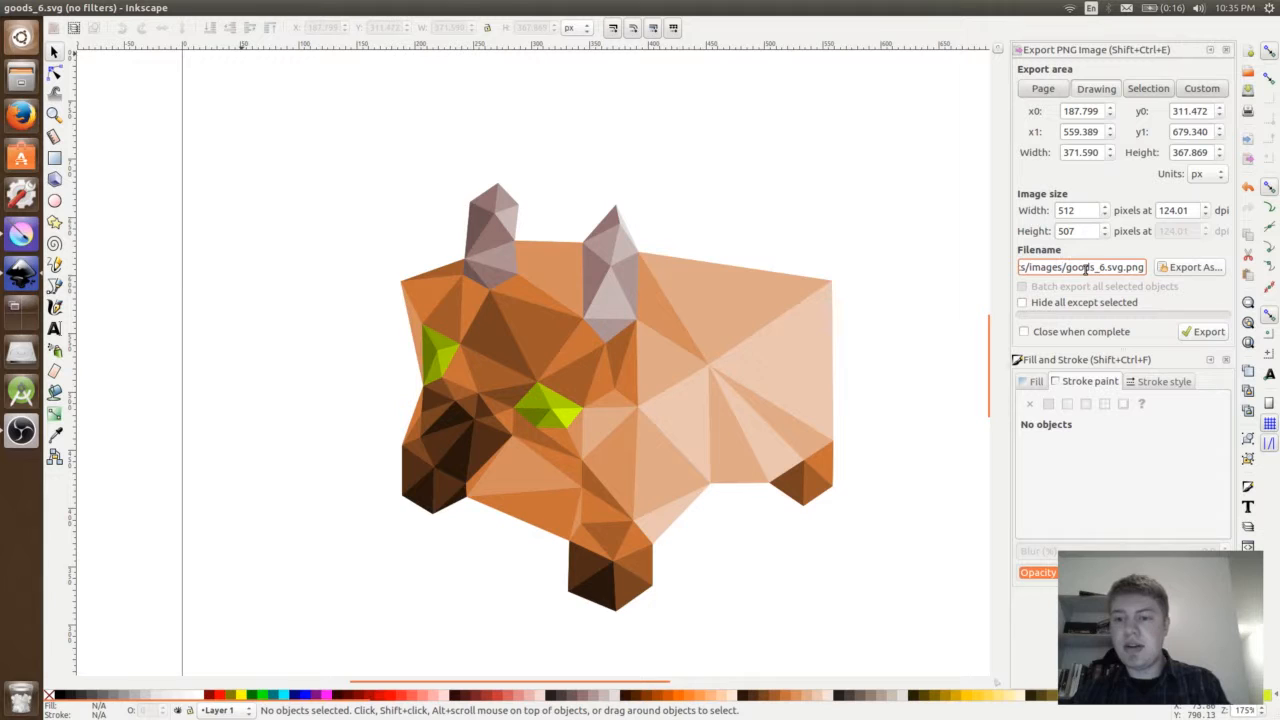
left_click_drag(1102, 268, 1121, 268)
key("BackSpace")
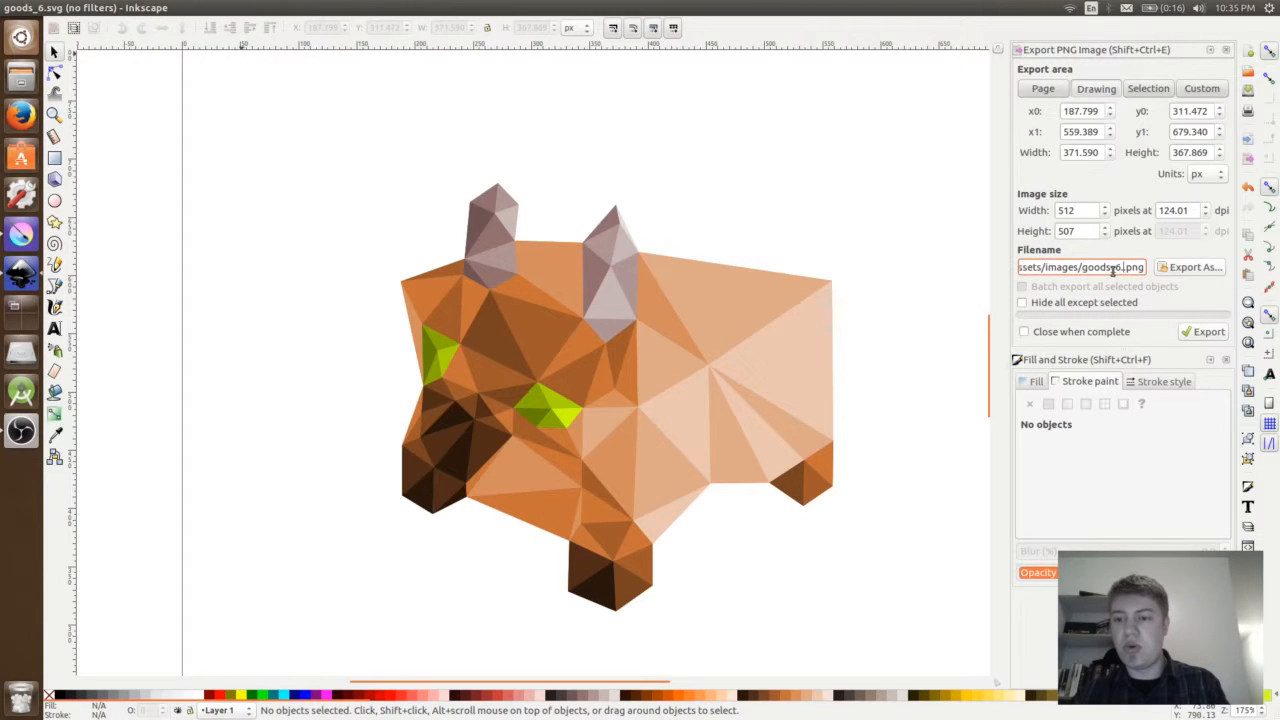
left_click(1203, 333)
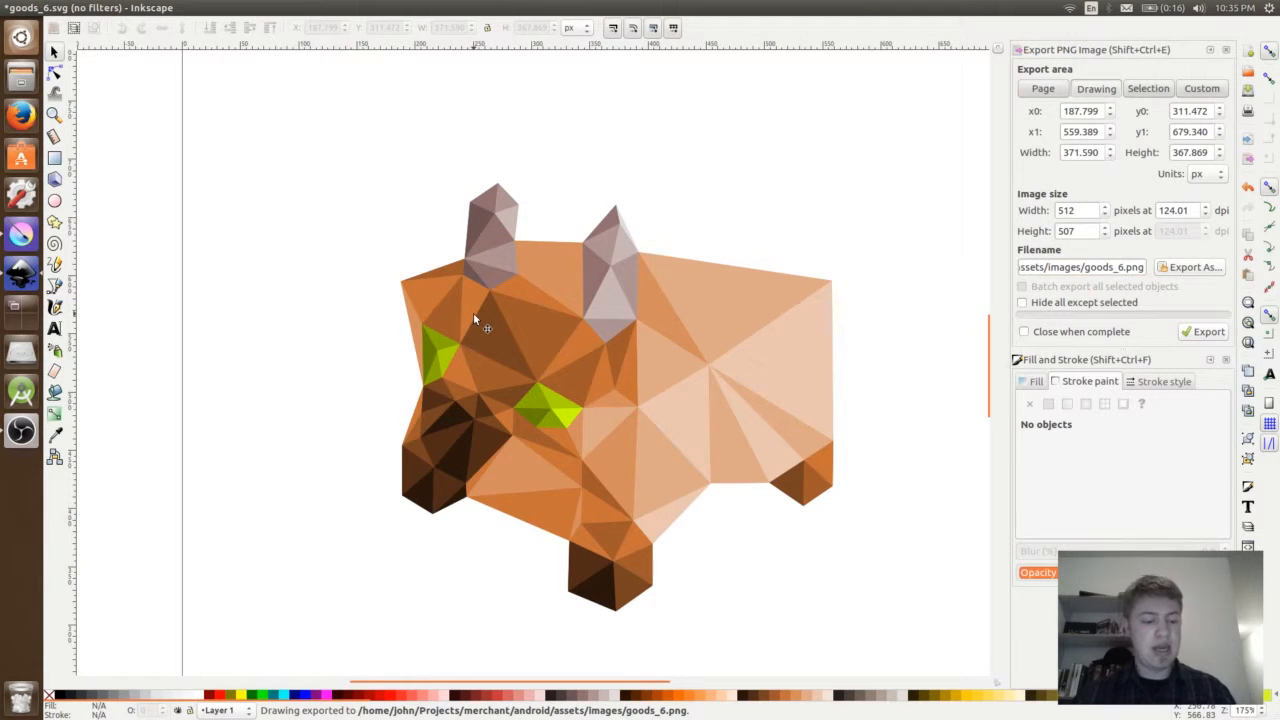
- Switch to Krita, open the exported goods_6.png and undo the stray eraser mark on the figure
key("super+w")
left_click(331, 178)
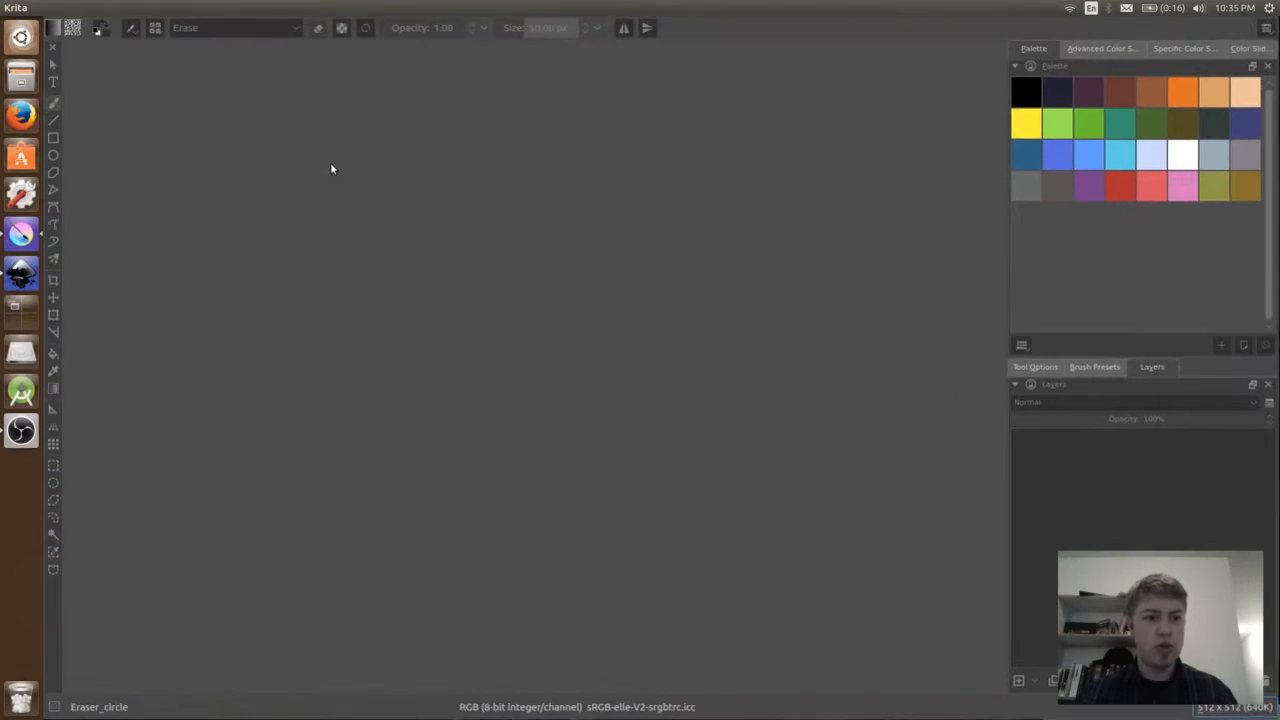
left_click(55, 7)
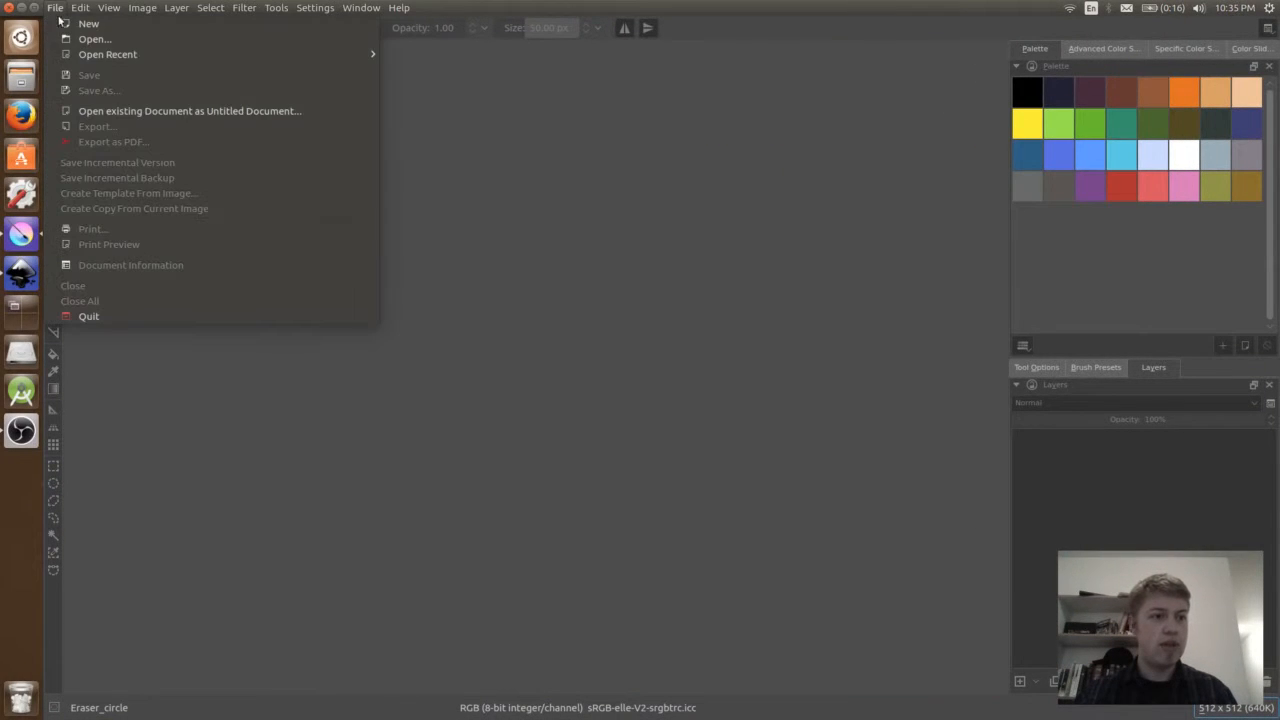
left_click(120, 43)
double_click(565, 241)
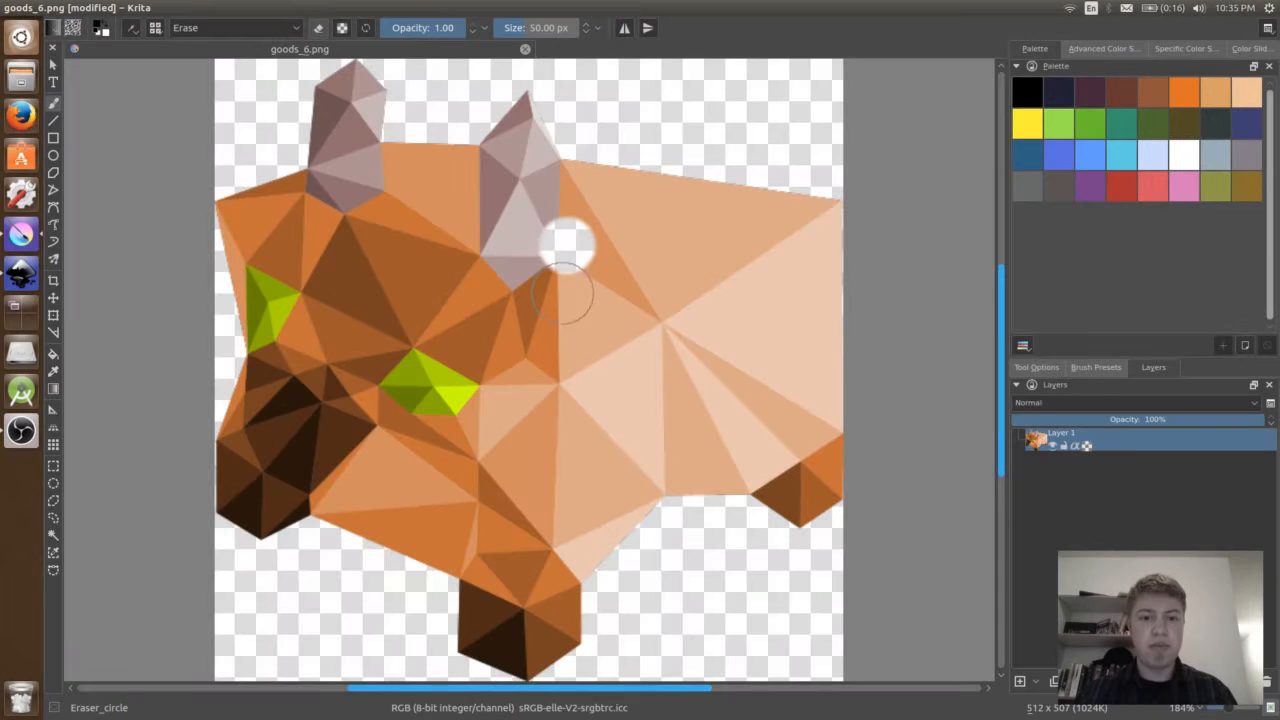
key("ctrl+z")
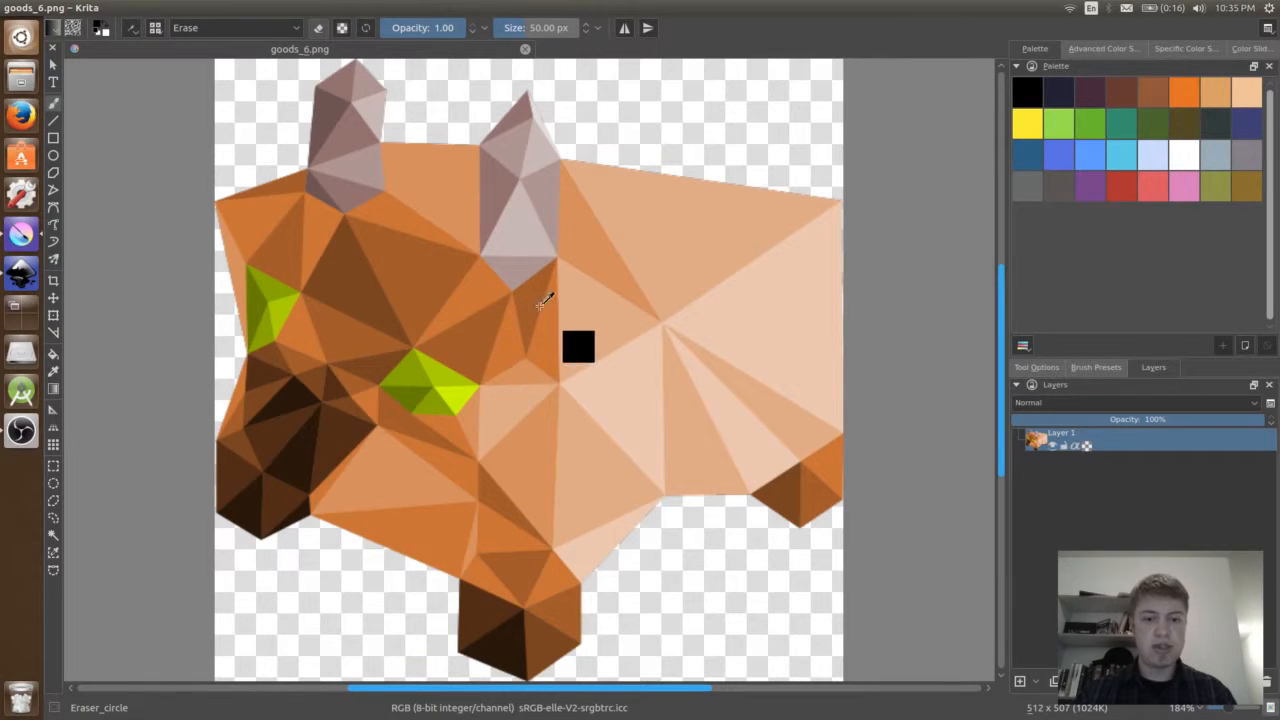
- Examine the exported figure and its transparent background up close and at 100% zoom
key("ctrl")
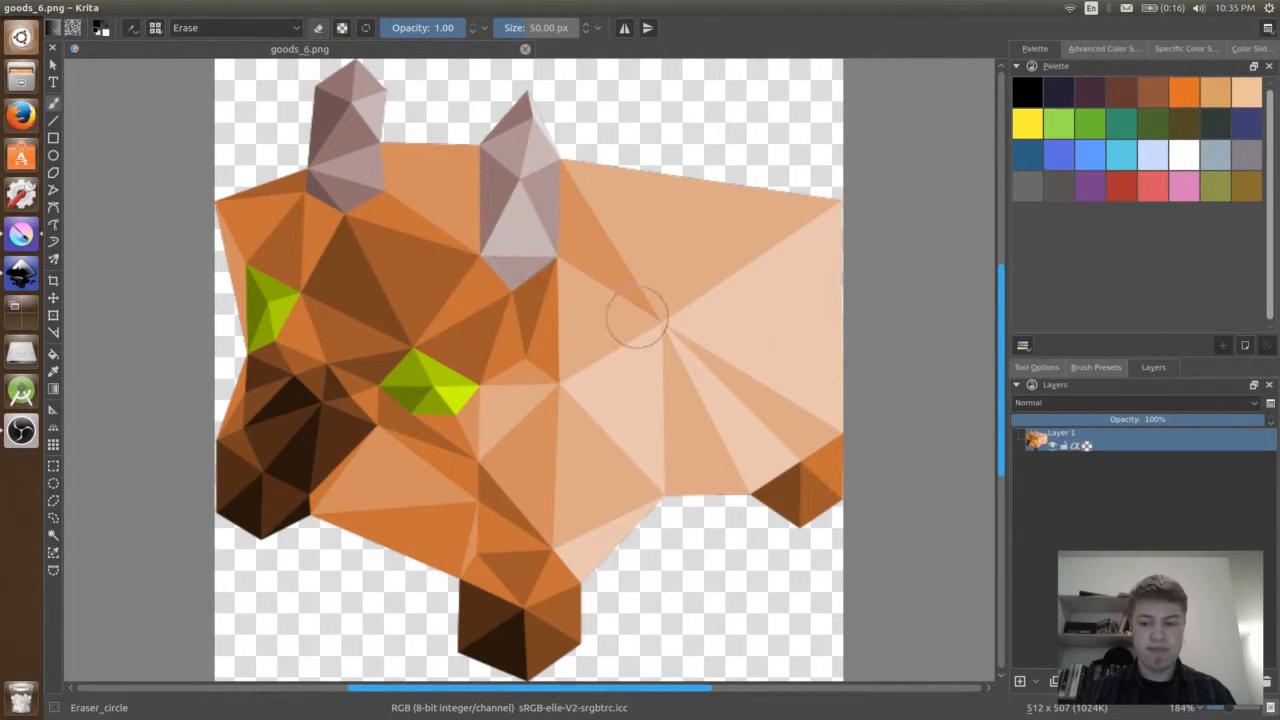
left_click_drag(924, 479, 906, 434)
key("ctrl")
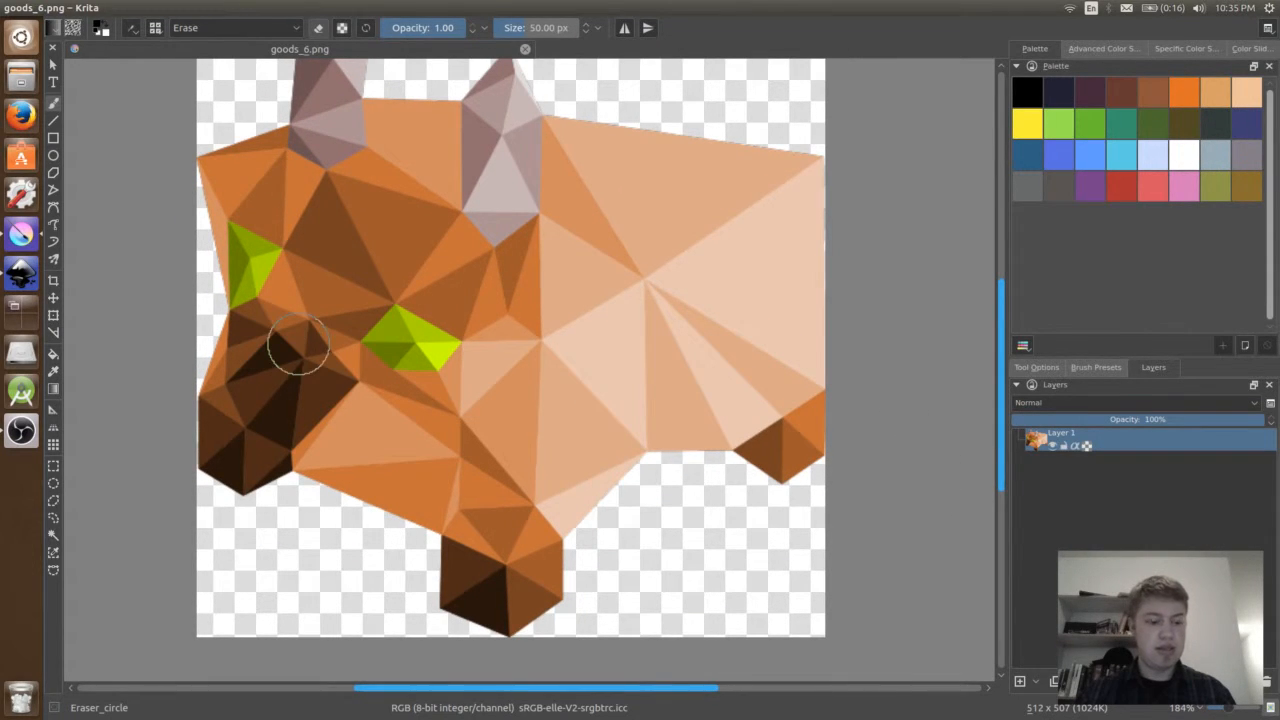
left_click_drag(299, 345, 323, 367)
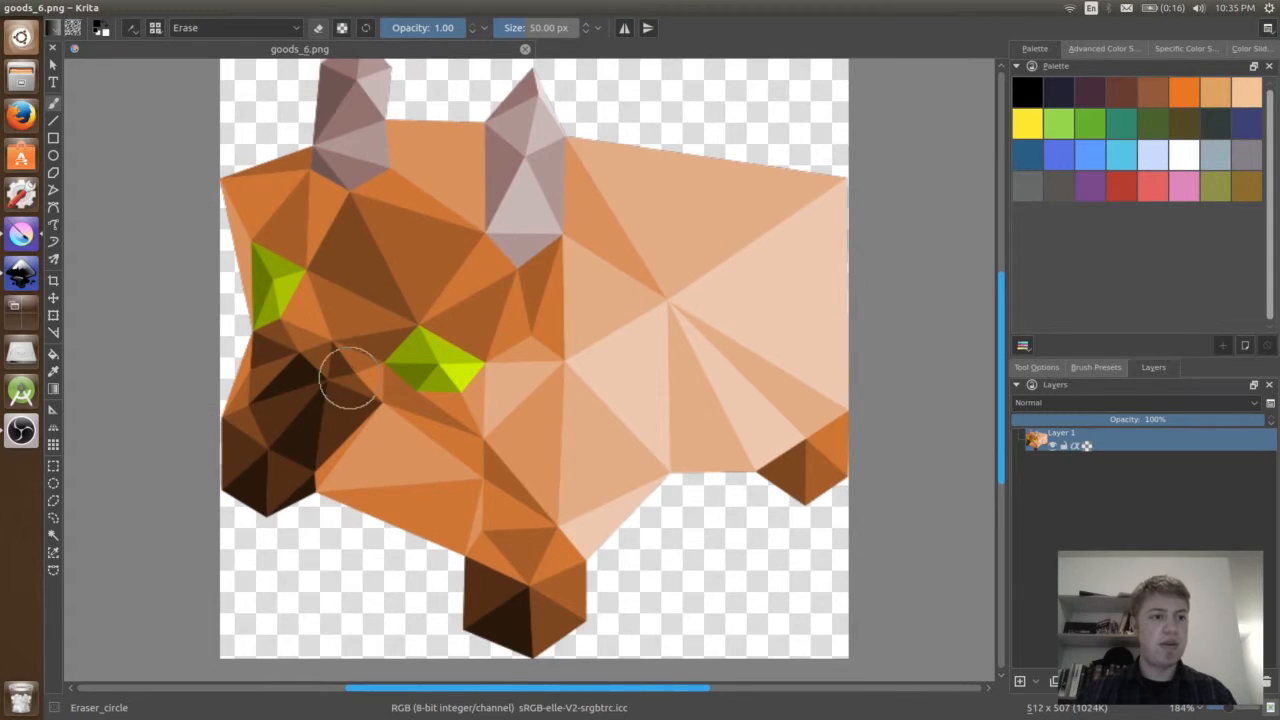
scroll(338, 350, "up", 1)
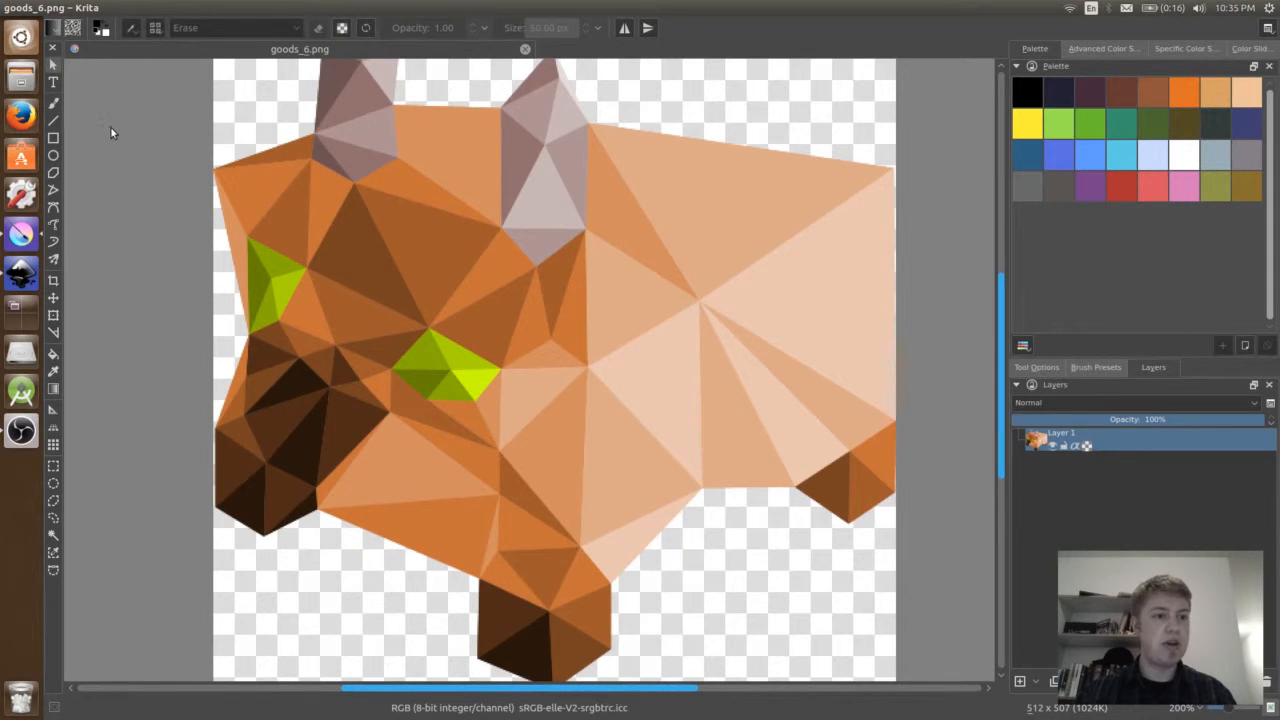
scroll(110, 126, "up", 2)
scroll(171, 162, "down", 3)
scroll(264, 196, "down", 1)
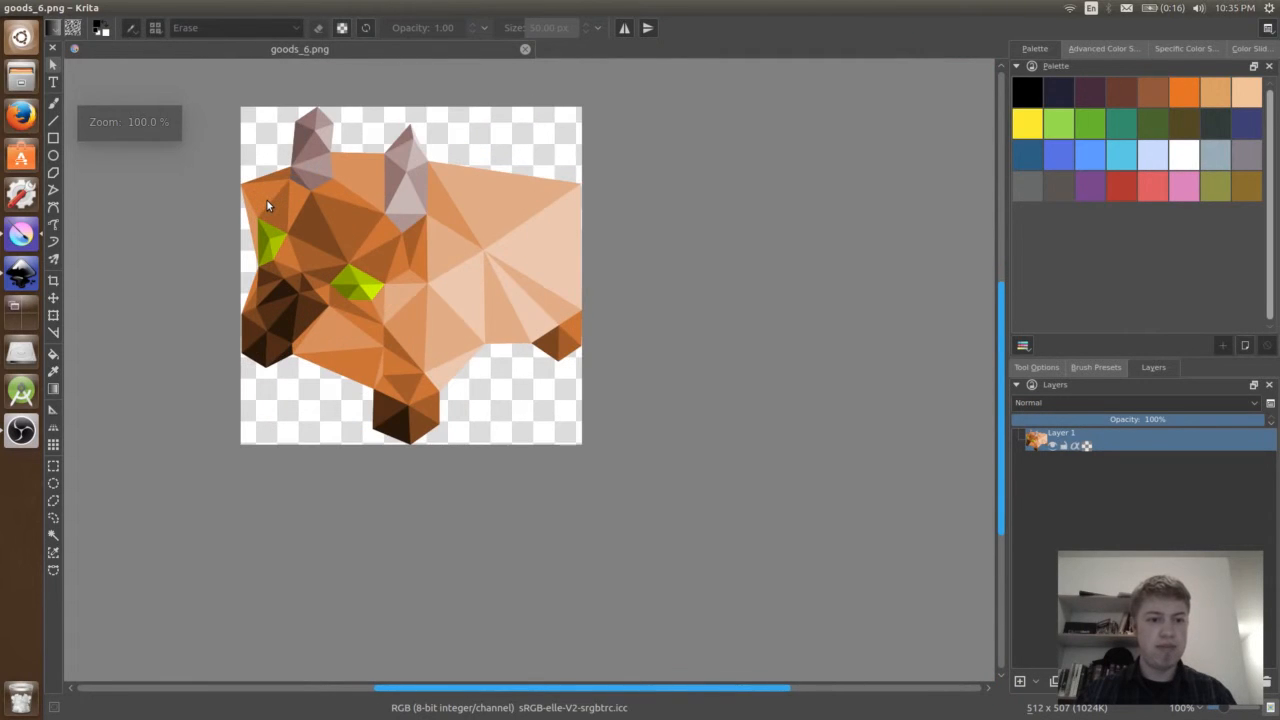
left_click_drag(217, 149, 381, 214)
scroll(379, 212, "down", 1)
scroll(379, 212, "up", 1)
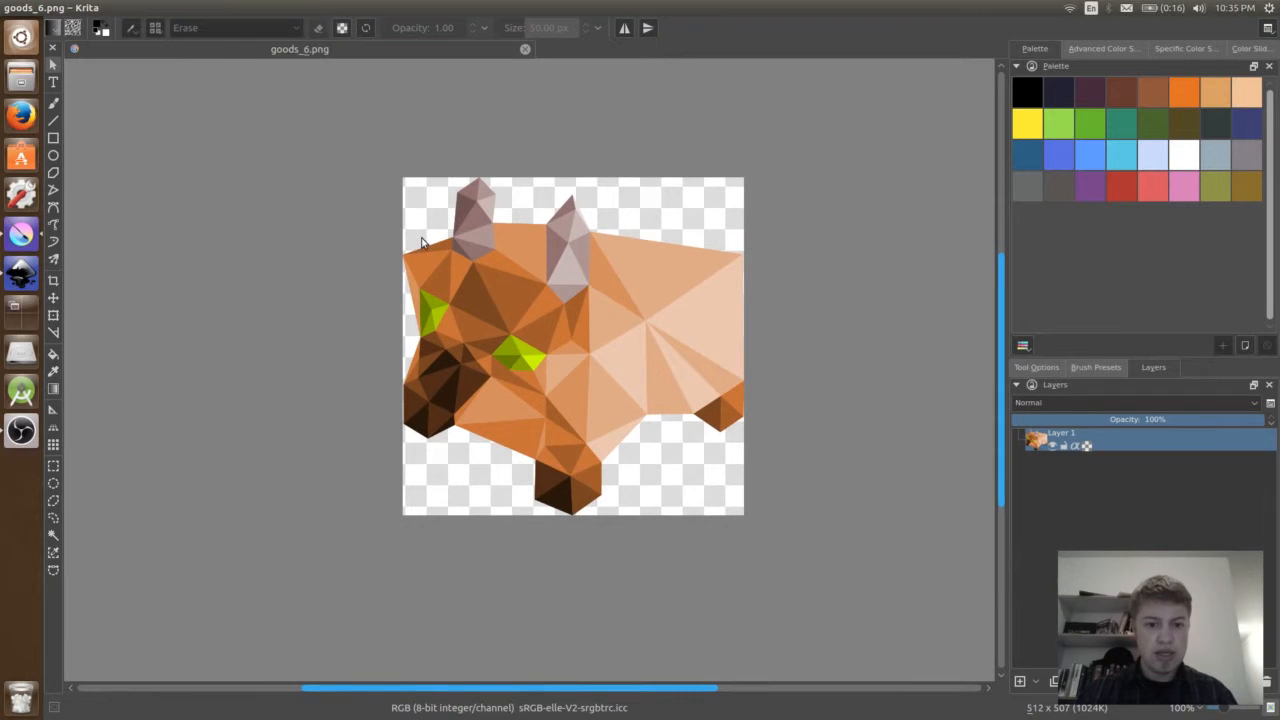
mouse_move(390, 343)
left_mouse_down()
mouse_move(410, 356)
mouse_move(414, 346)
mouse_move(393, 346)
left_mouse_up()
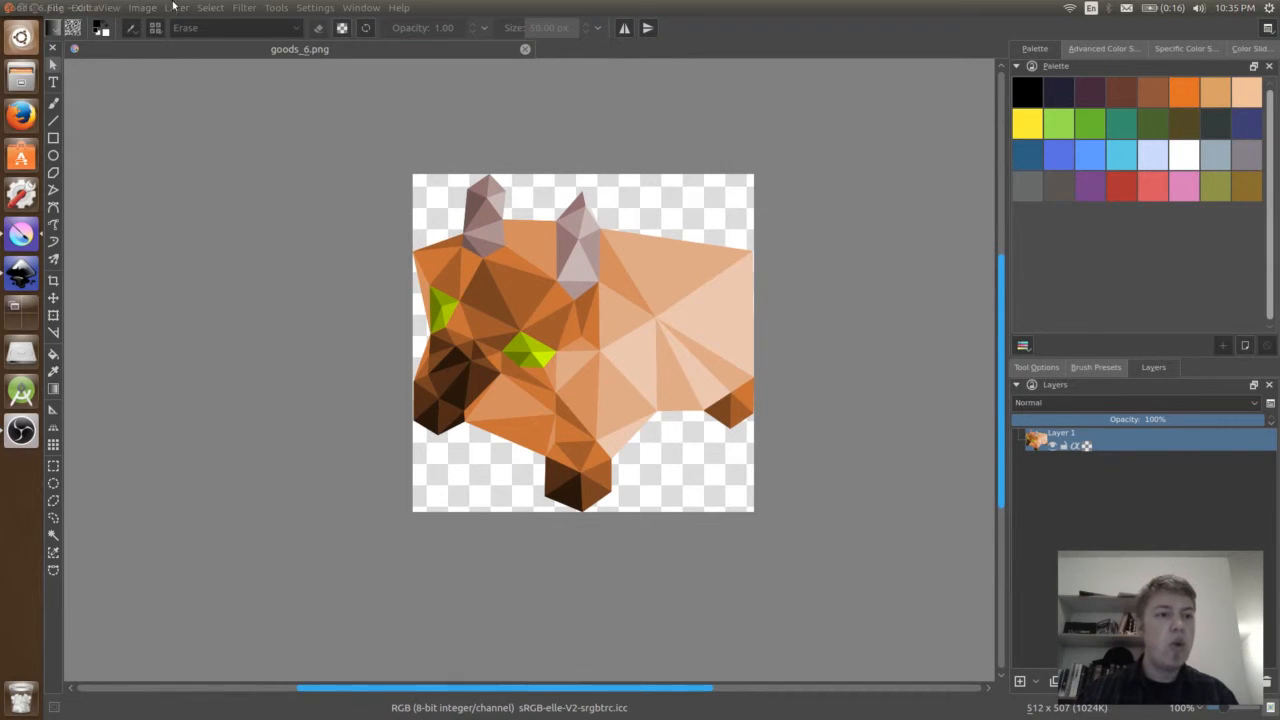
- Resize the canvas to a height of 512 pixels, making it 512 by 512 with the figure centred
left_click(141, 8)
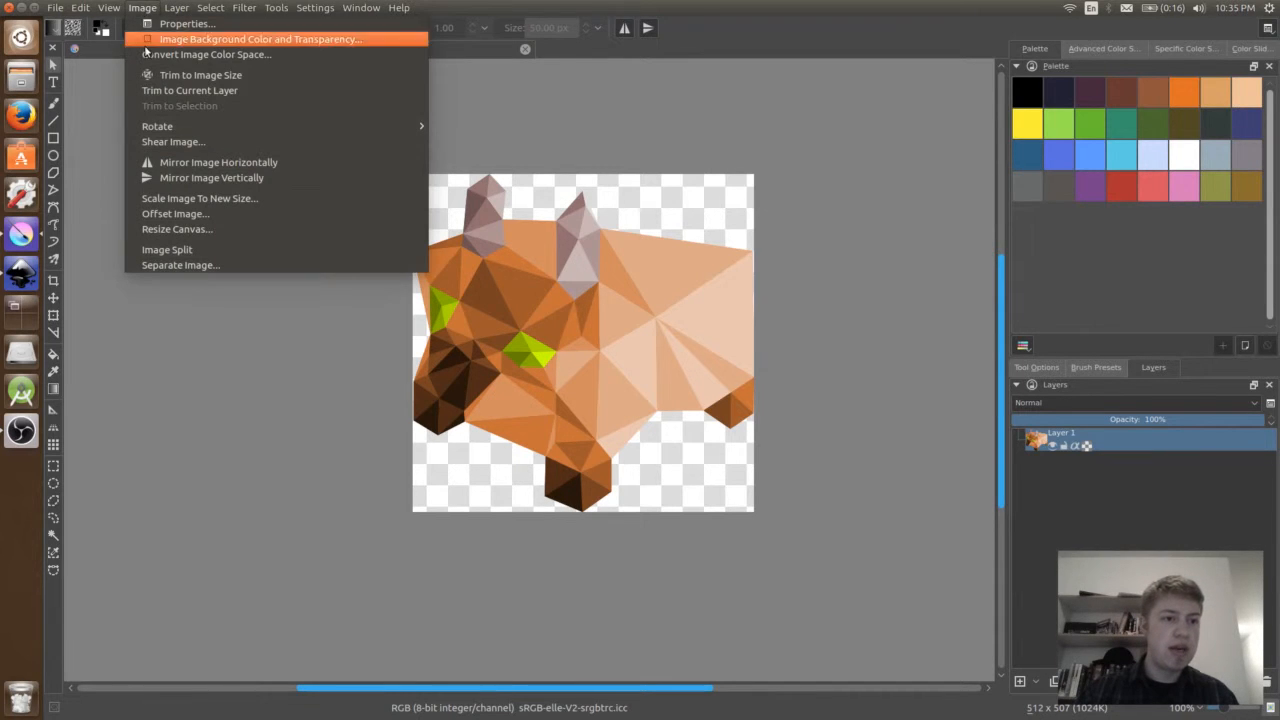
left_click(174, 231)
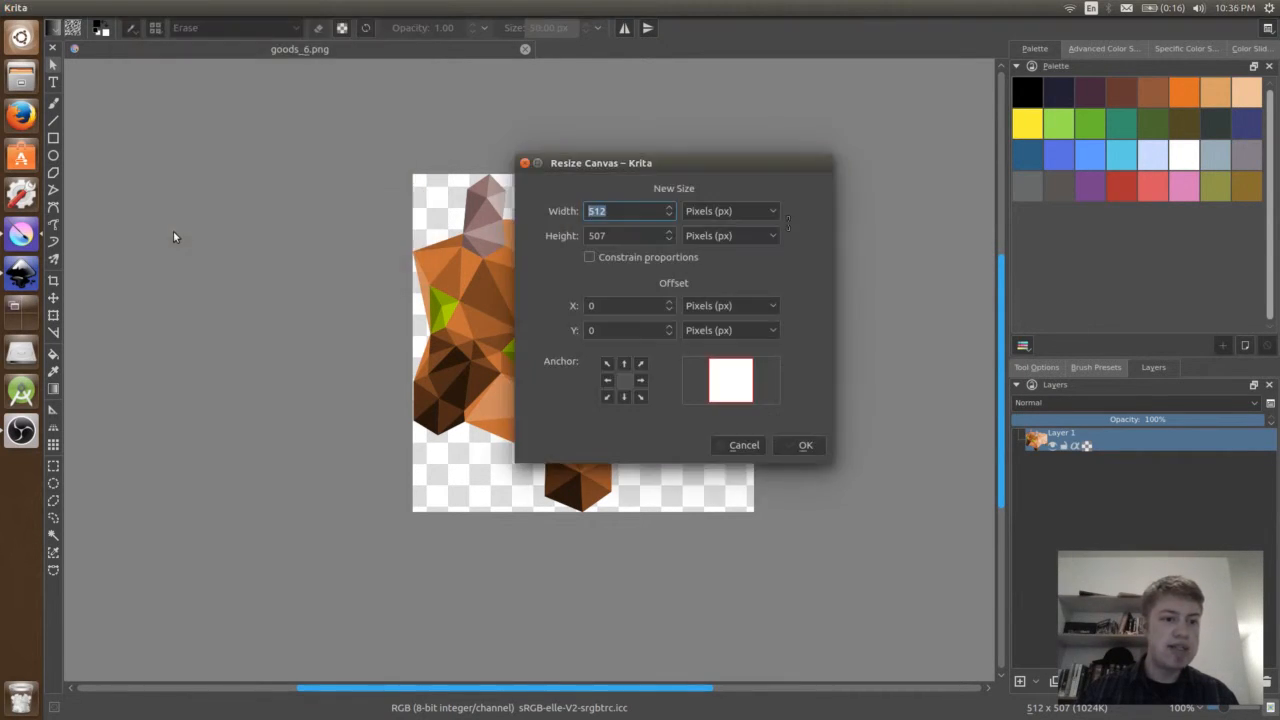
double_click(625, 235)
type("512")
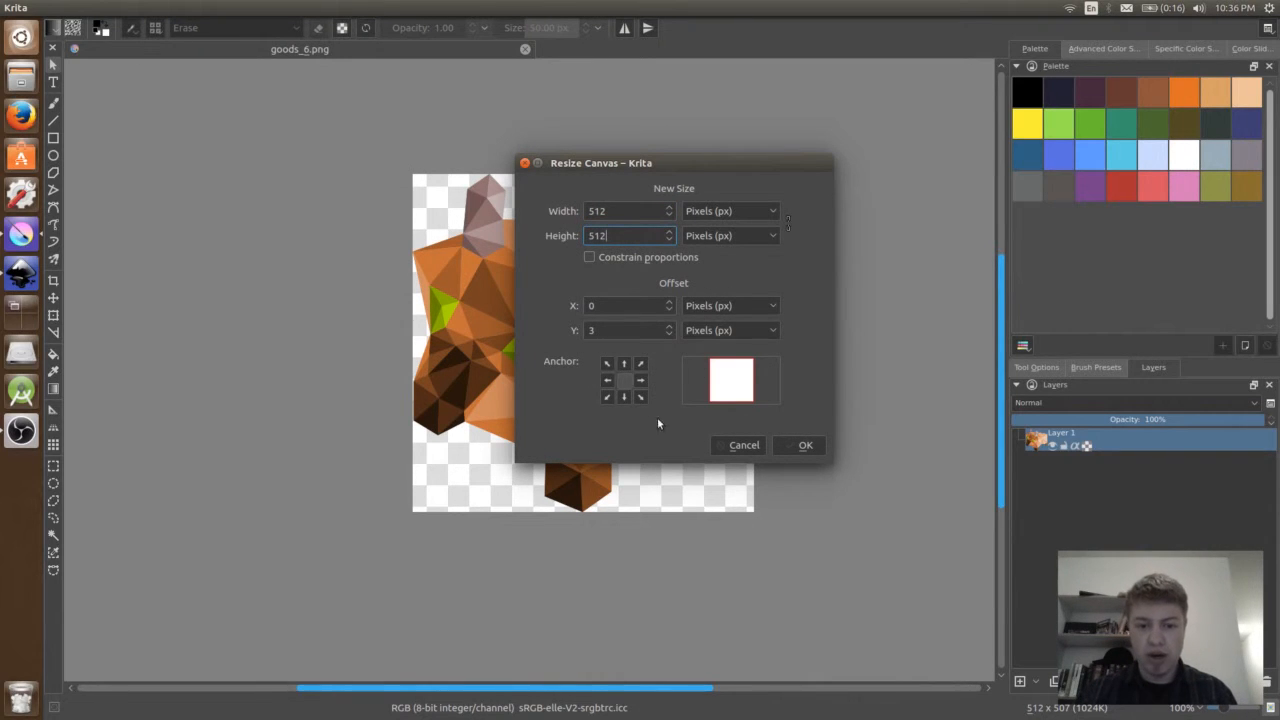
left_click(787, 450)
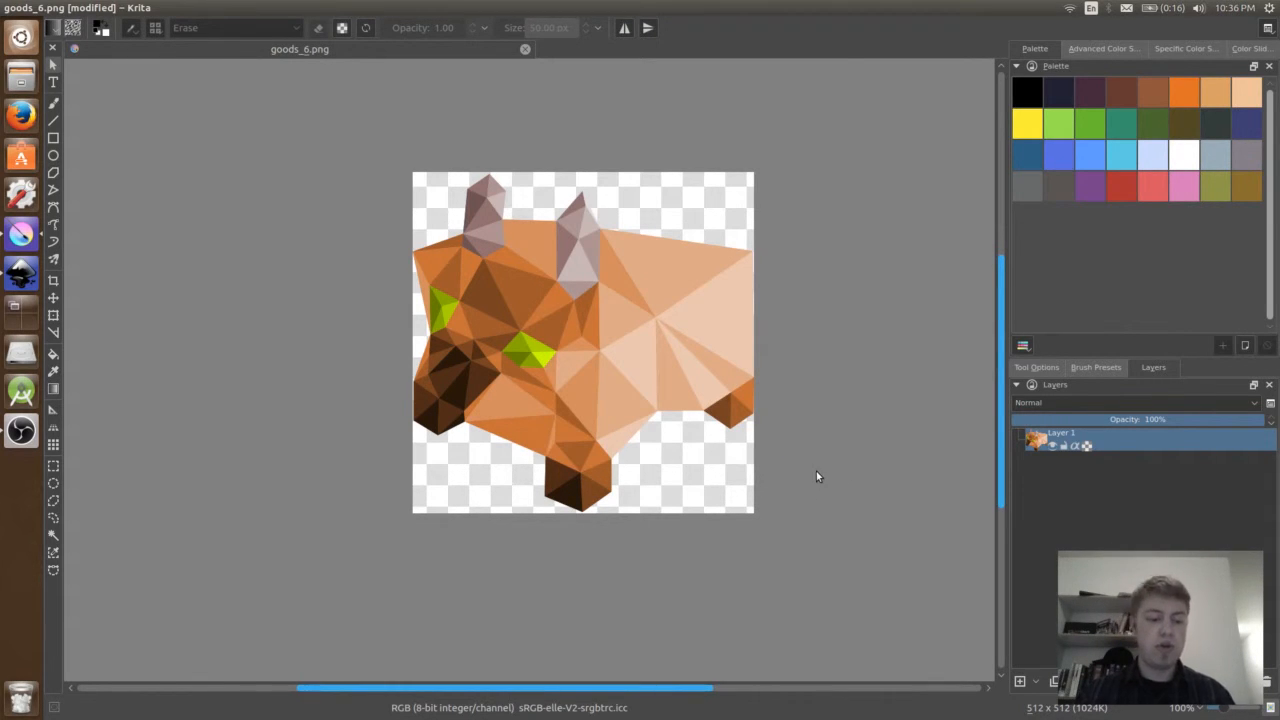
- Save goods_6.png with compression 9, the alpha channel stored and the sRGB profile embedded
key("ctrl+s")
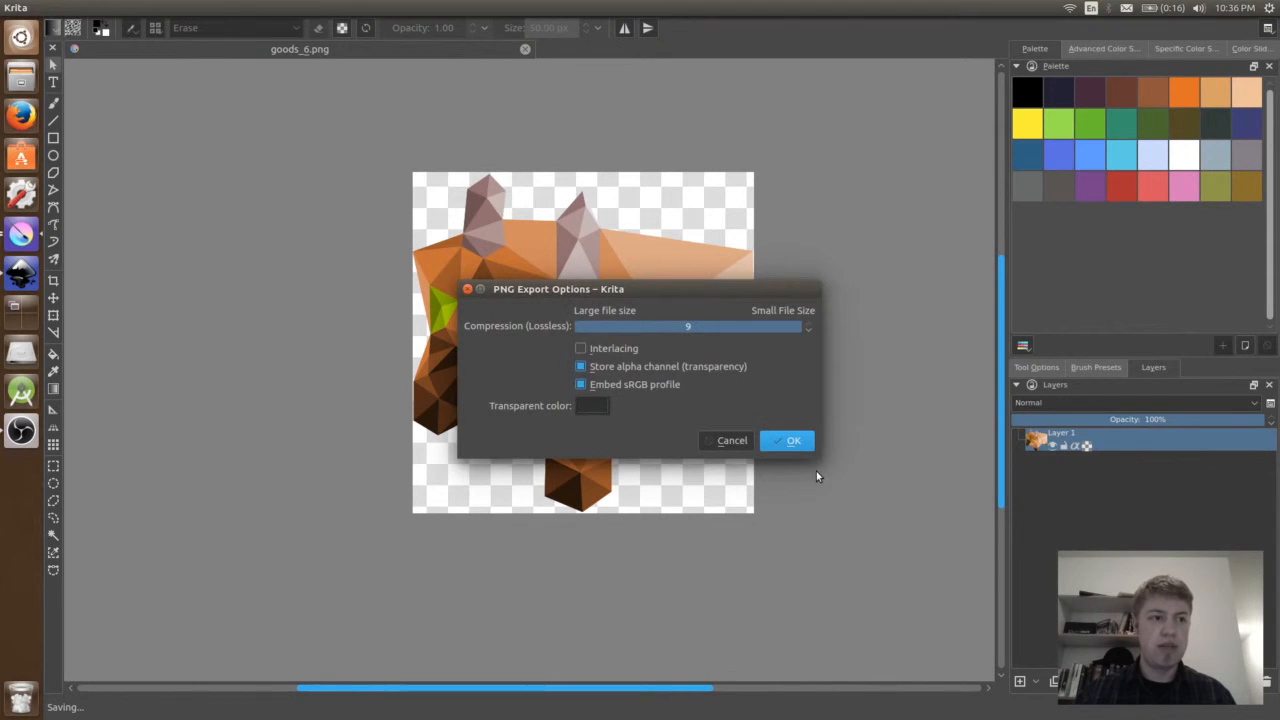
left_click(788, 449)
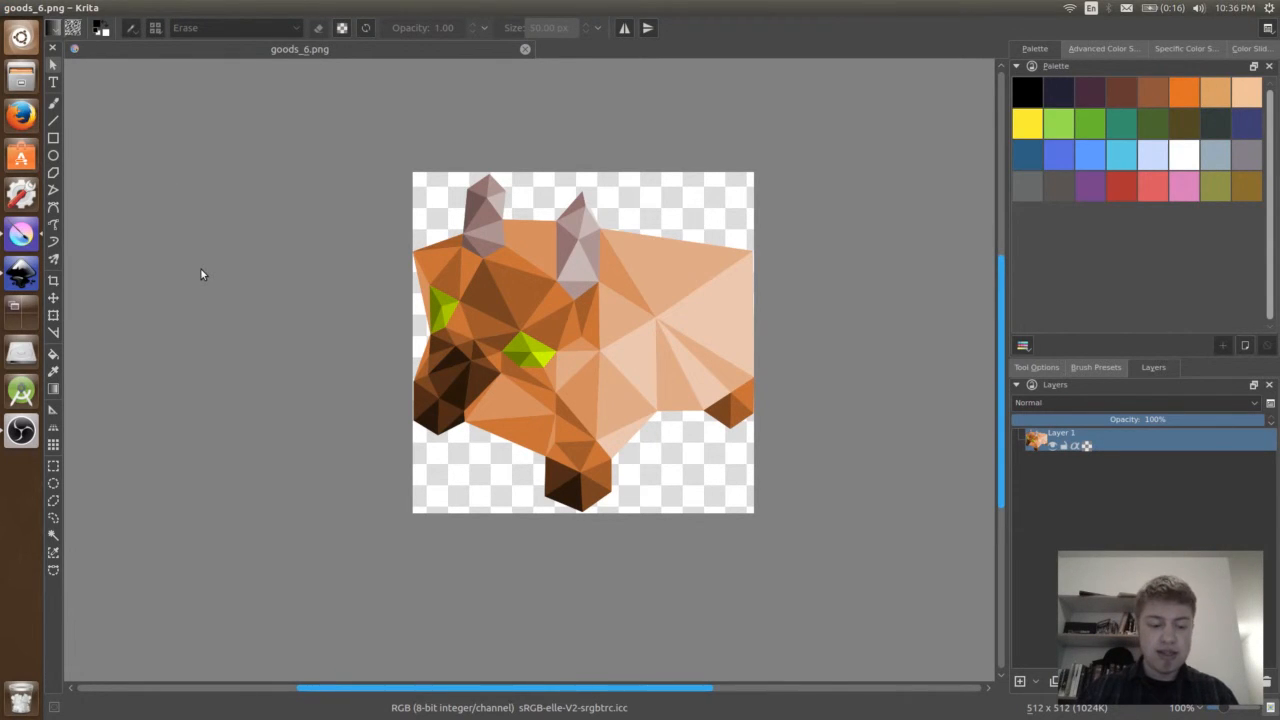
key("super+w")
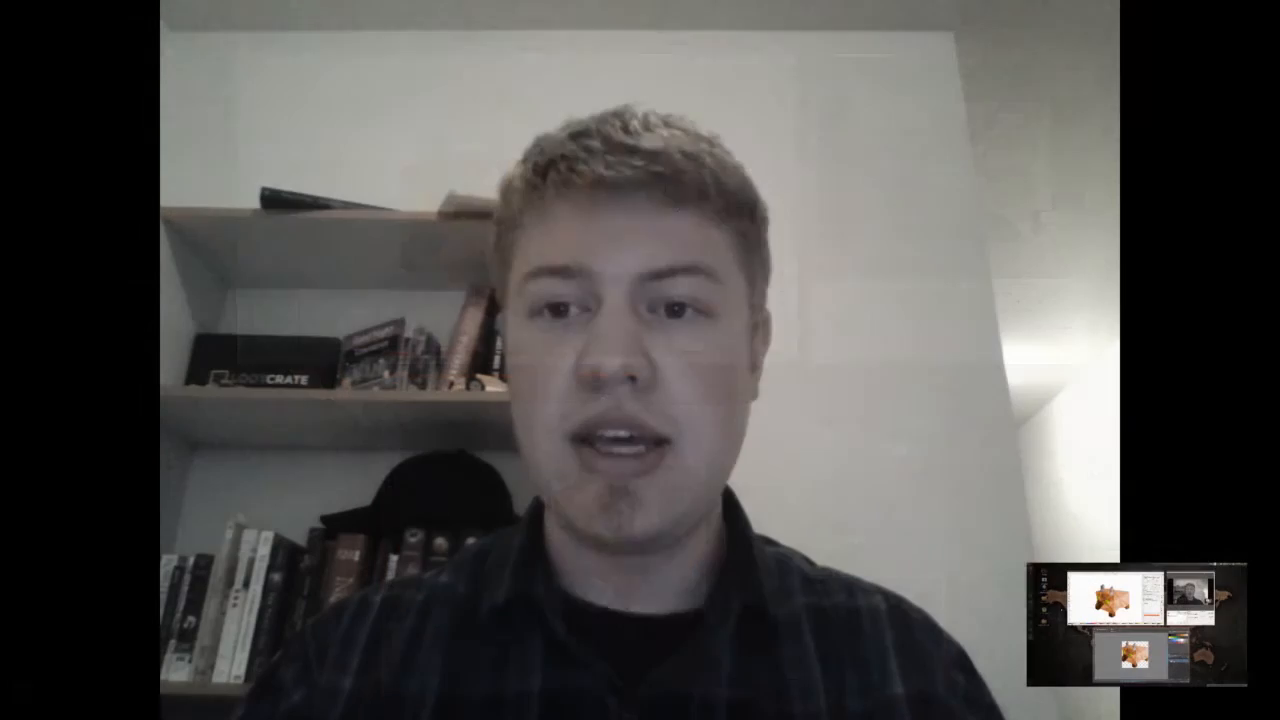